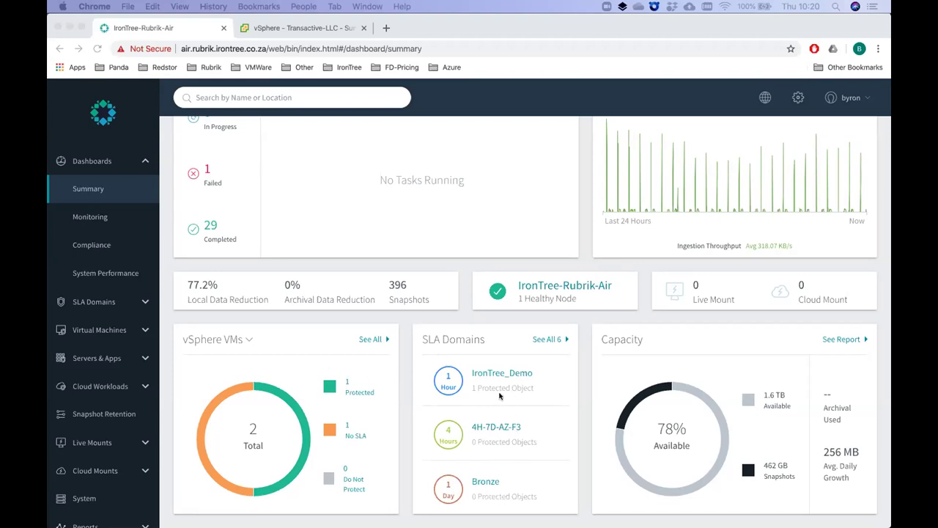
- Open the IronTree_Demo local SLA domain and bring up its settings for editing
left_click(122, 302)
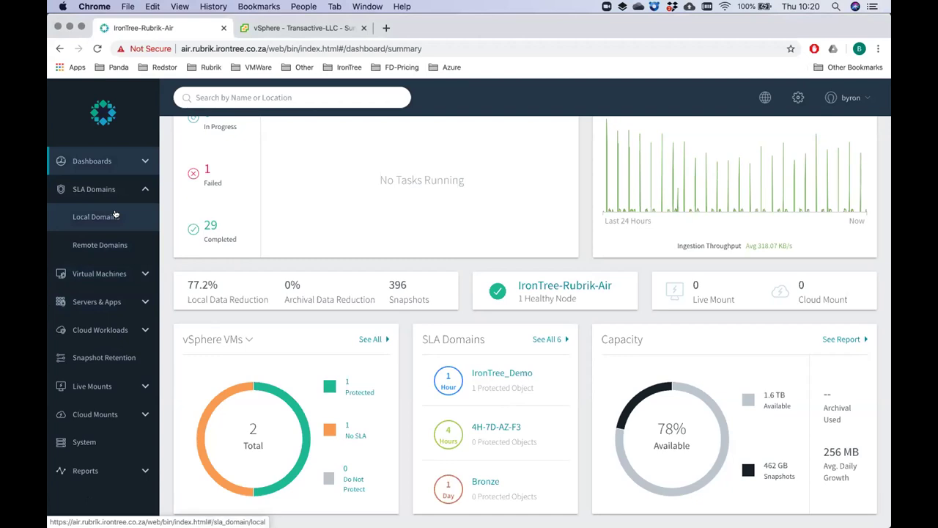
left_click(115, 216)
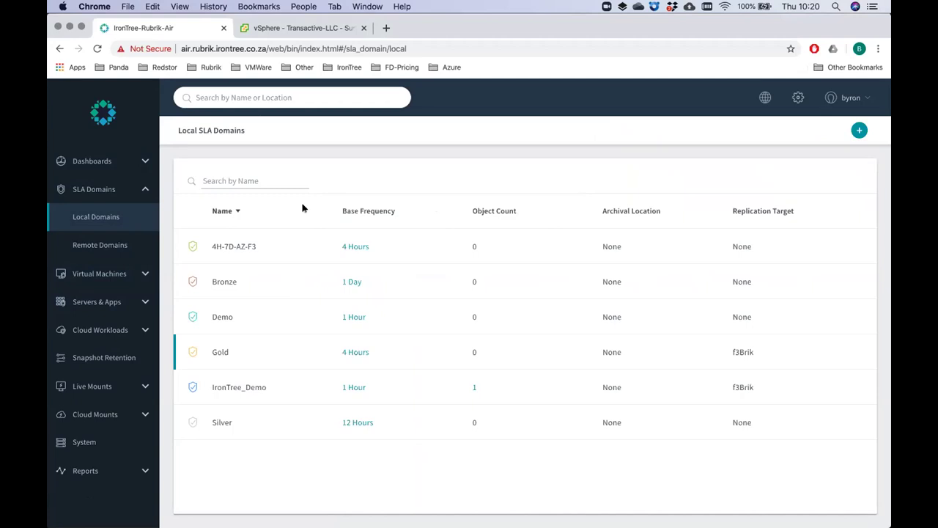
left_click(262, 387)
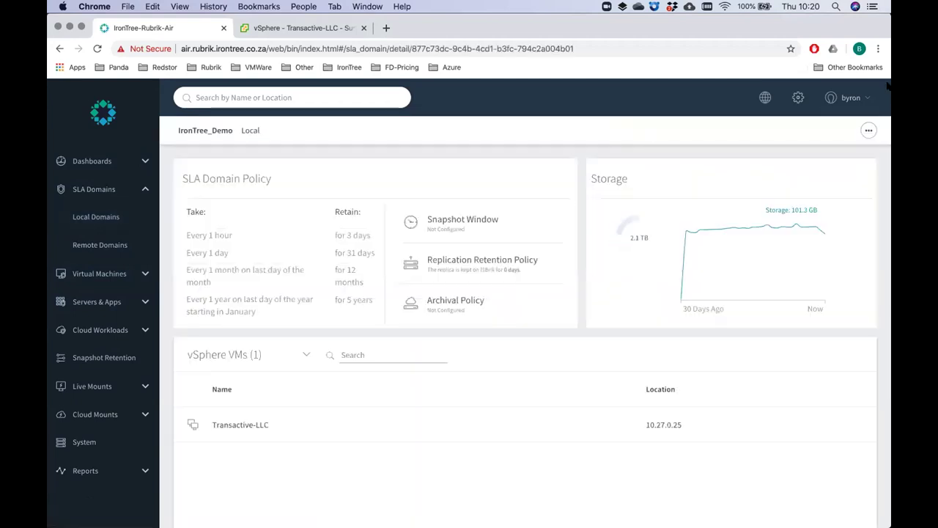
left_click(869, 130)
left_click(840, 133)
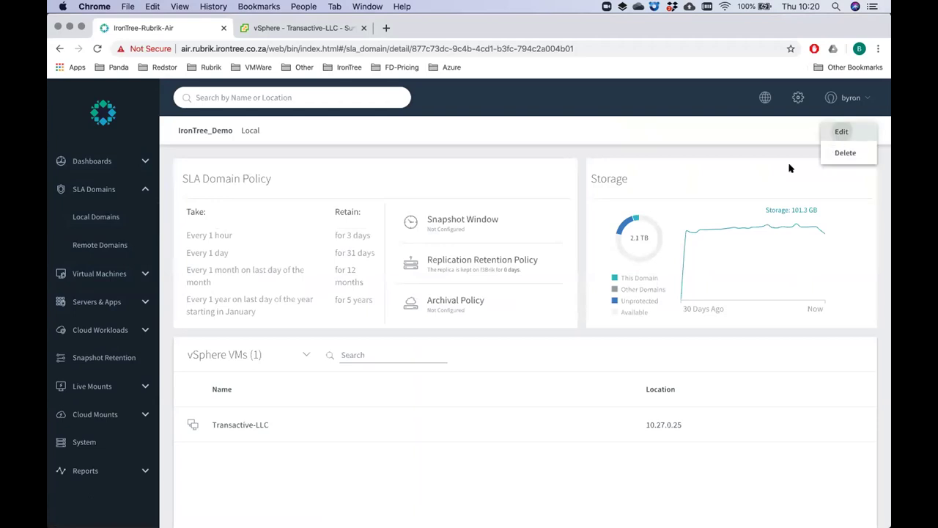
scroll(503, 289, "left", 3)
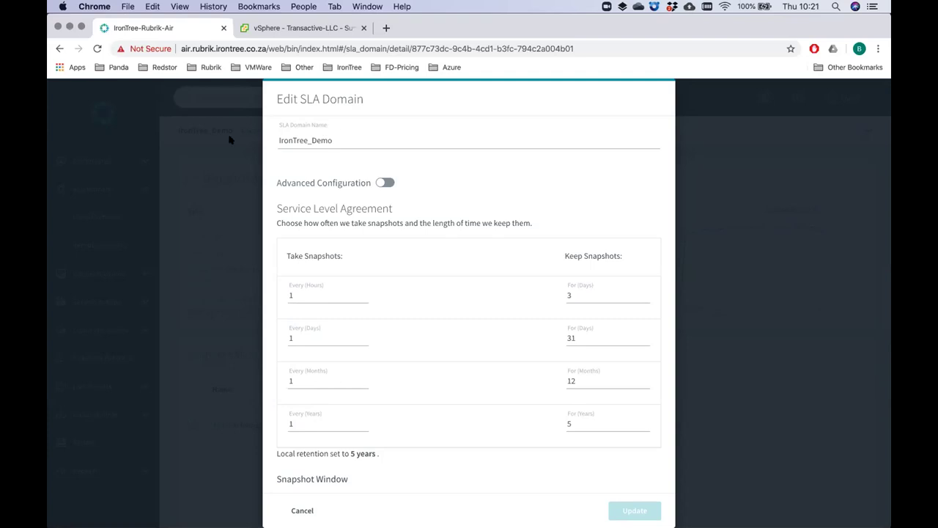
- Examine IronTree_Demo's name, snapshot frequency, retention and snapshot window settings, closing the editor without saving
left_click_drag(334, 140, 269, 140)
left_click(359, 135)
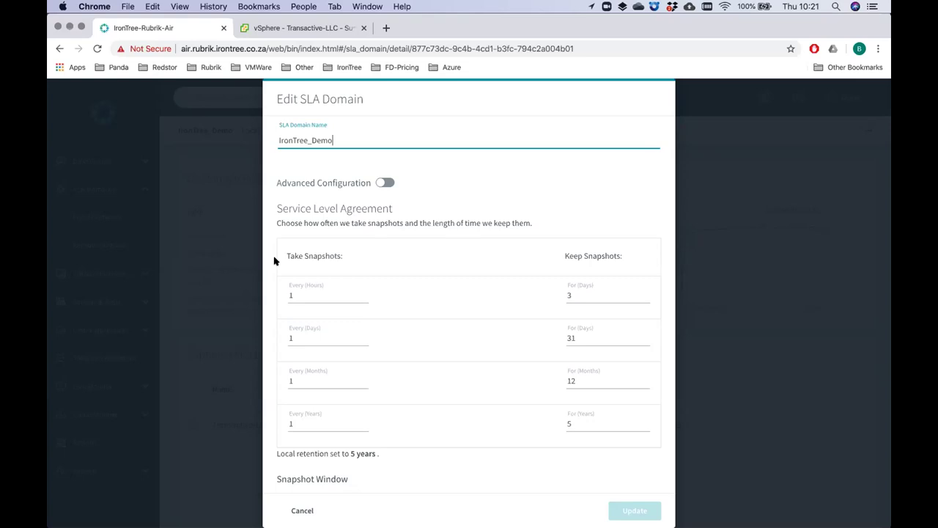
left_click_drag(562, 250, 622, 250)
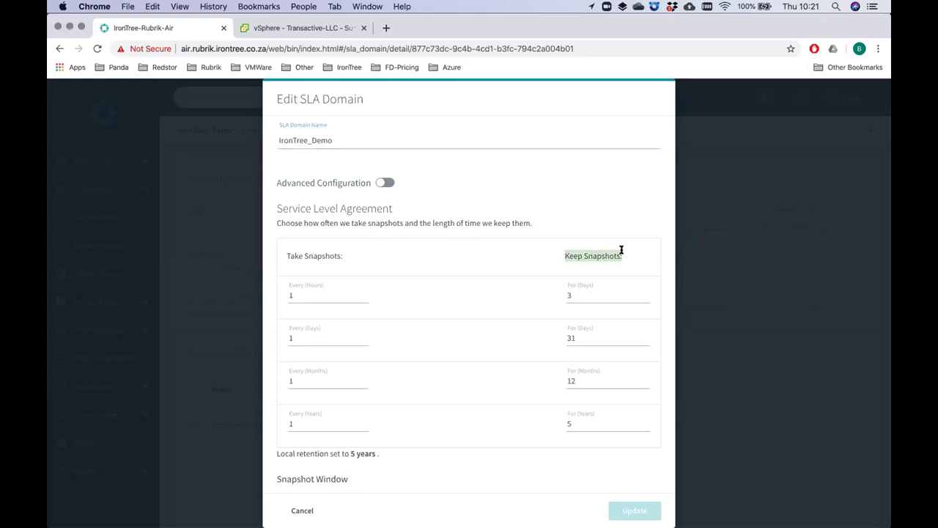
left_click(317, 262)
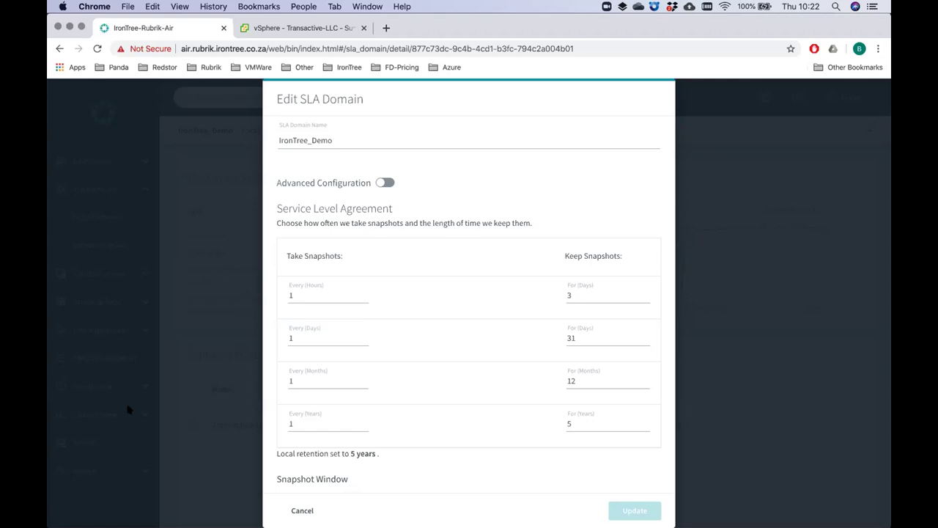
scroll(332, 464, "down", 1)
scroll(332, 464, "down", 5)
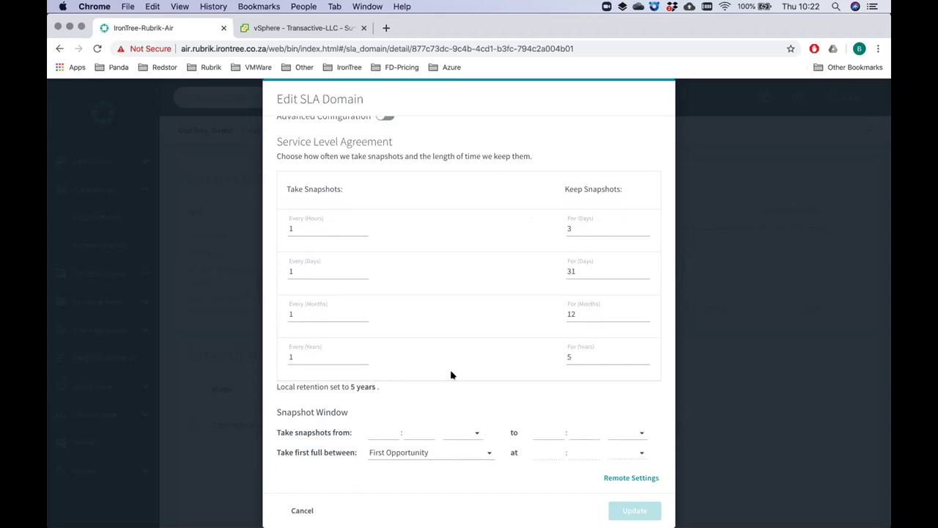
scroll(399, 287, "up", 5)
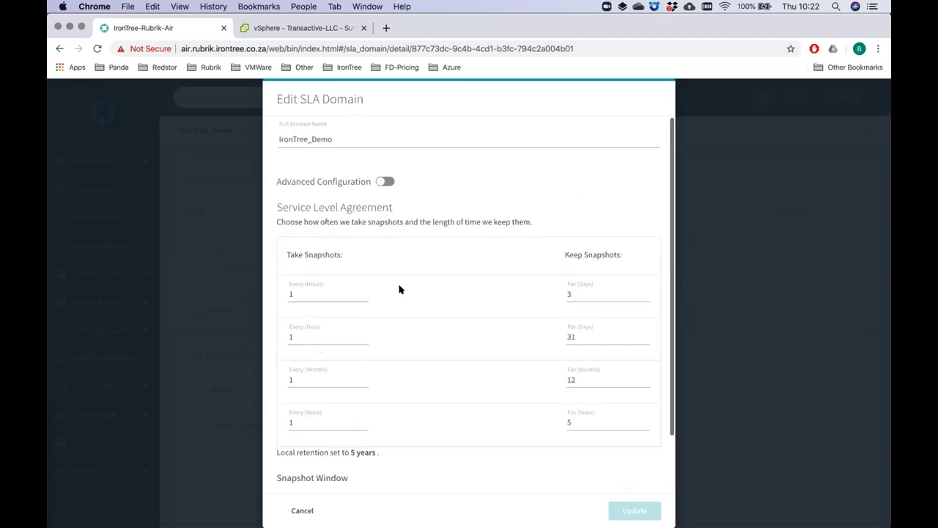
scroll(448, 401, "down", 1)
scroll(449, 402, "down", 3)
scroll(449, 402, "up", 3)
scroll(447, 404, "down", 2)
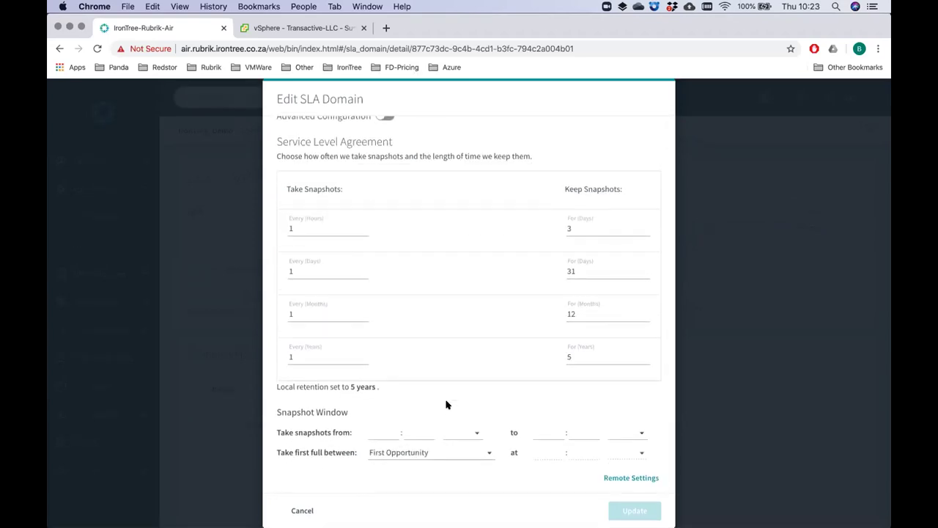
scroll(447, 405, "up", 2)
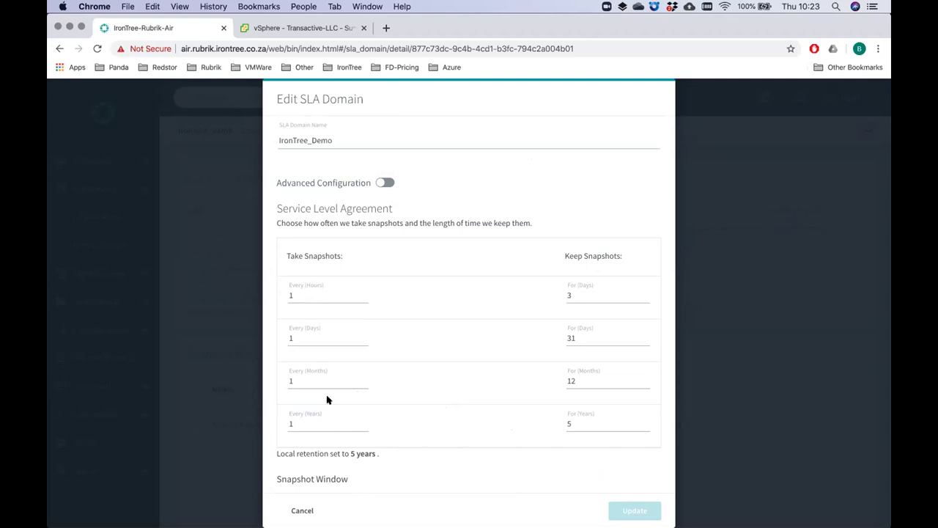
scroll(316, 477, "down", 2)
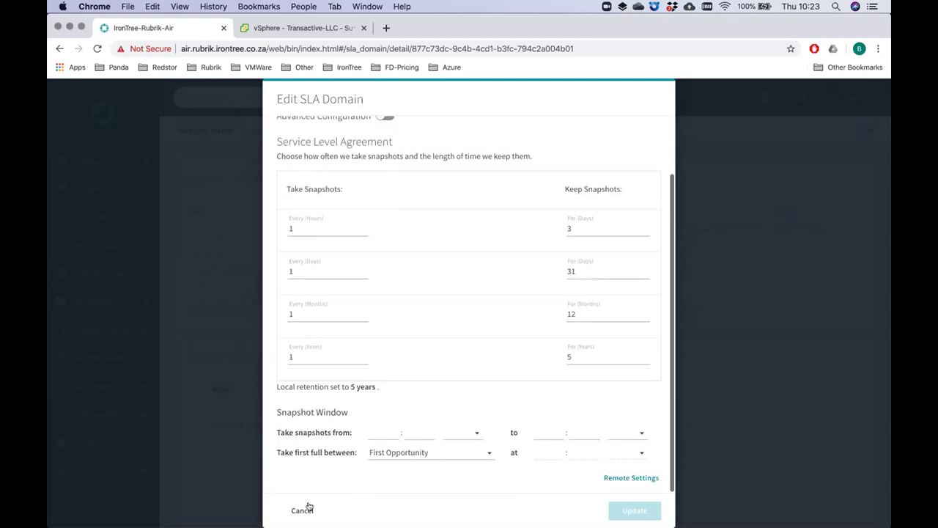
left_click(302, 509)
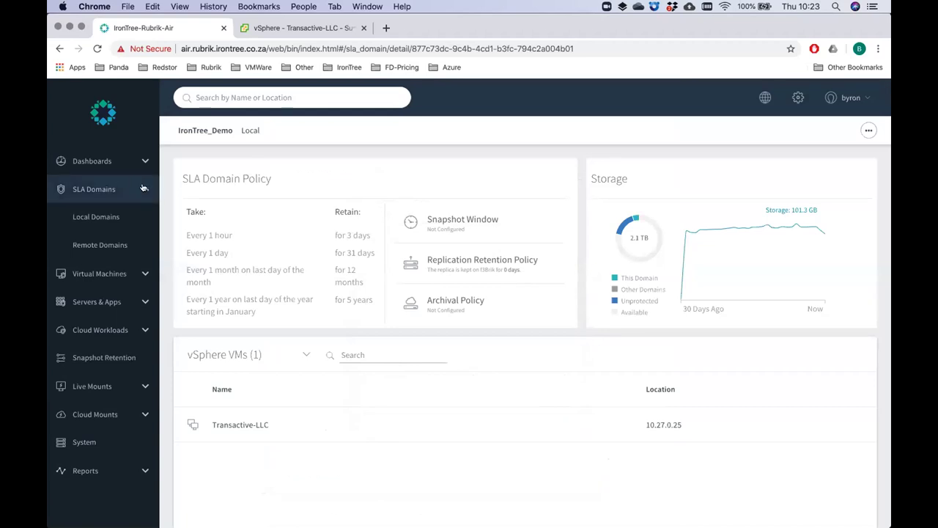
- From the dashboard summary, list the vSphere VMs without an SLA and assign the IronTree_Demo SLA domain to ABC Group
left_click(99, 107)
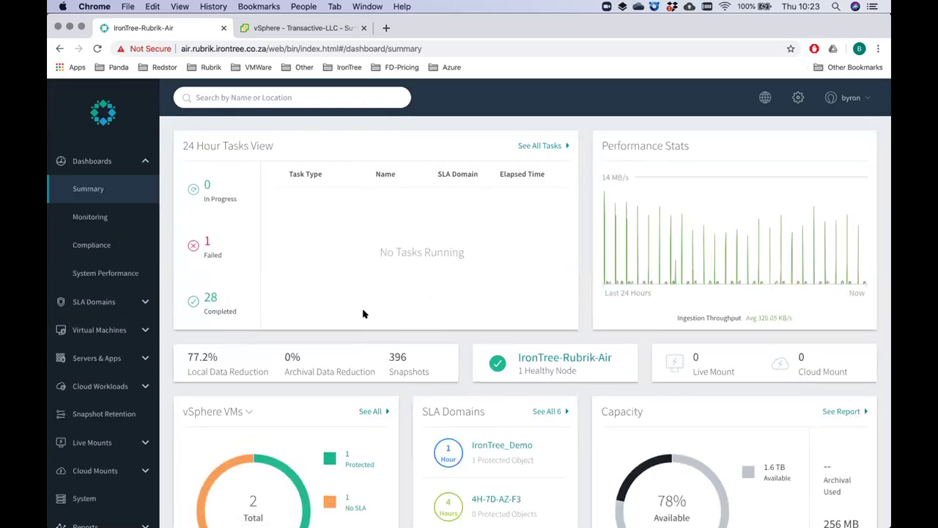
scroll(363, 314, "down", 2)
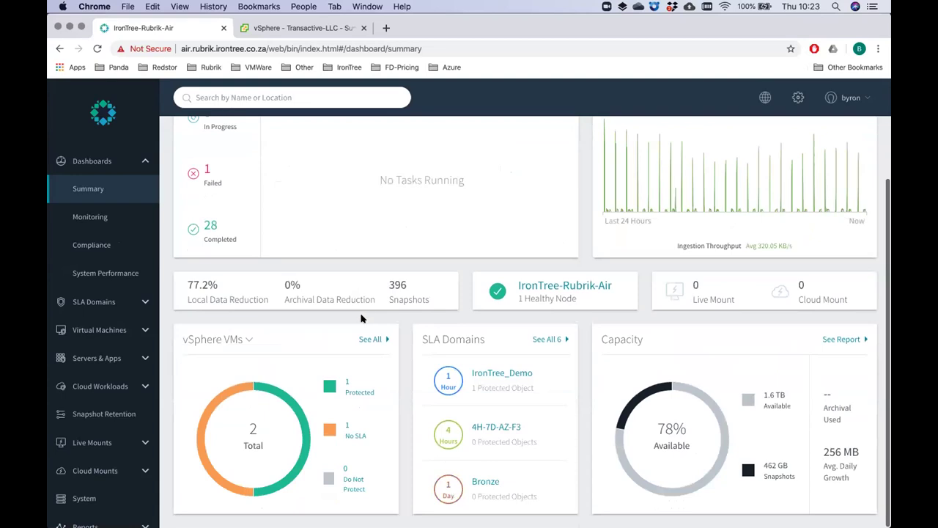
left_click(348, 432)
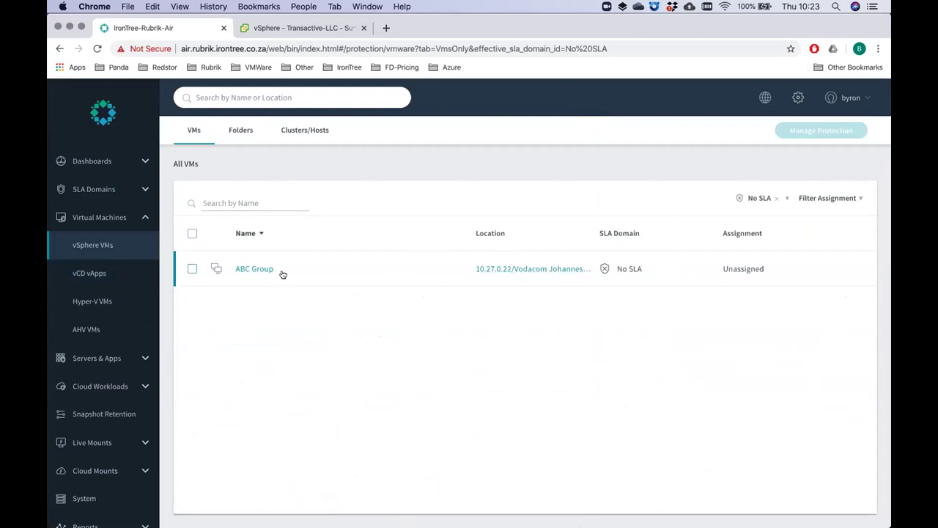
left_click(192, 269)
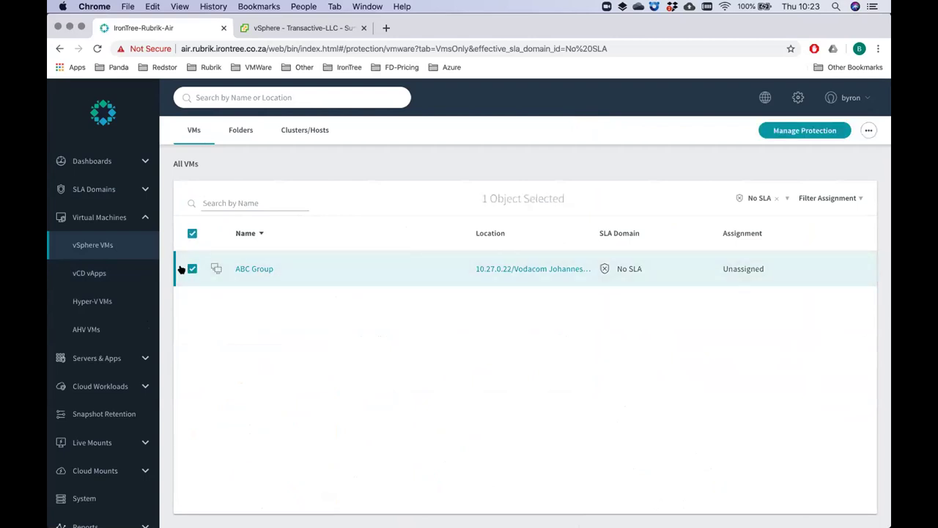
left_click(790, 137)
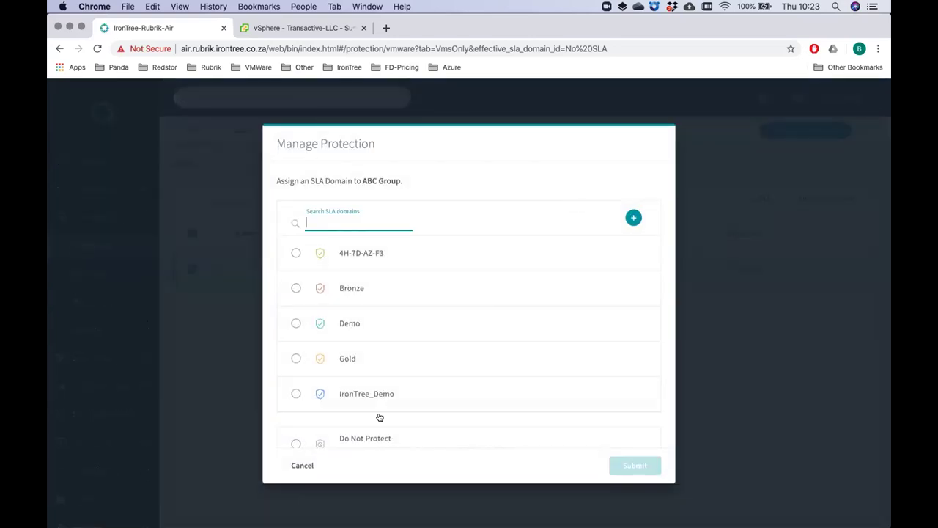
scroll(379, 417, "down", 1)
left_click(357, 355)
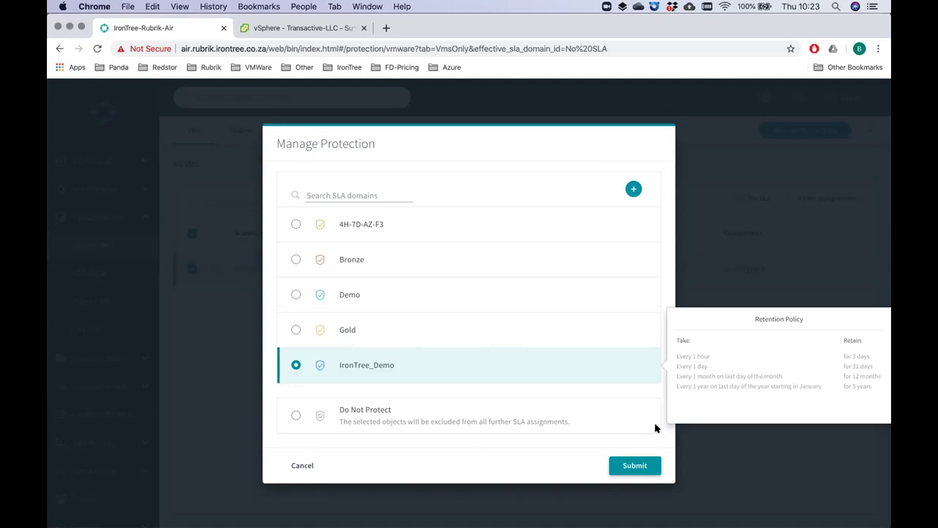
left_click(635, 465)
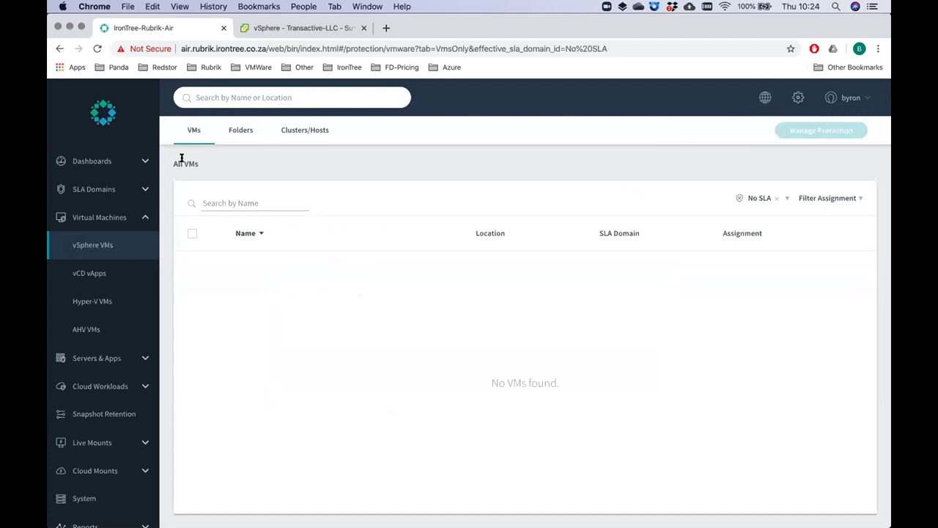
- Check the vSphere VM protection overview on the summary dashboard
left_click(100, 110)
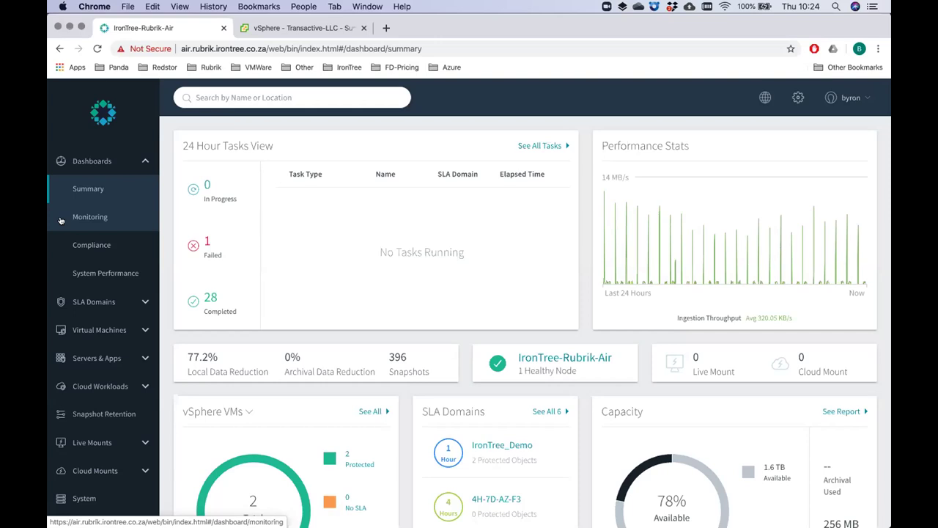
scroll(352, 410, "down", 2)
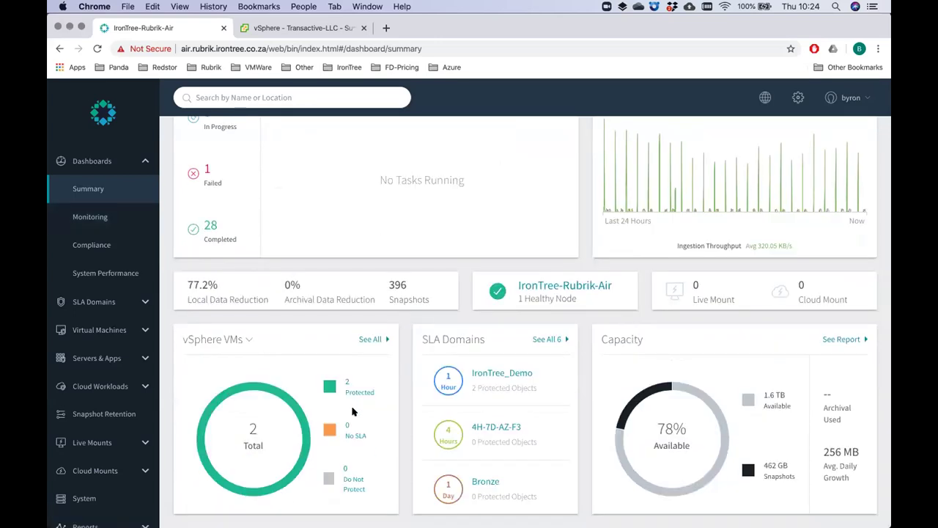
left_click(145, 161)
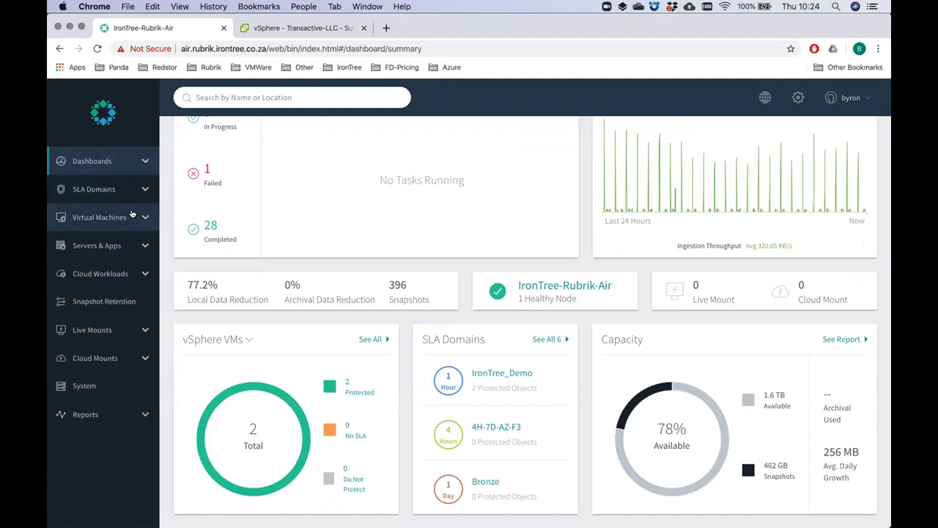
- Open the details of the Transactive-LLC virtual machine from the vSphere VMs list
left_click(128, 216)
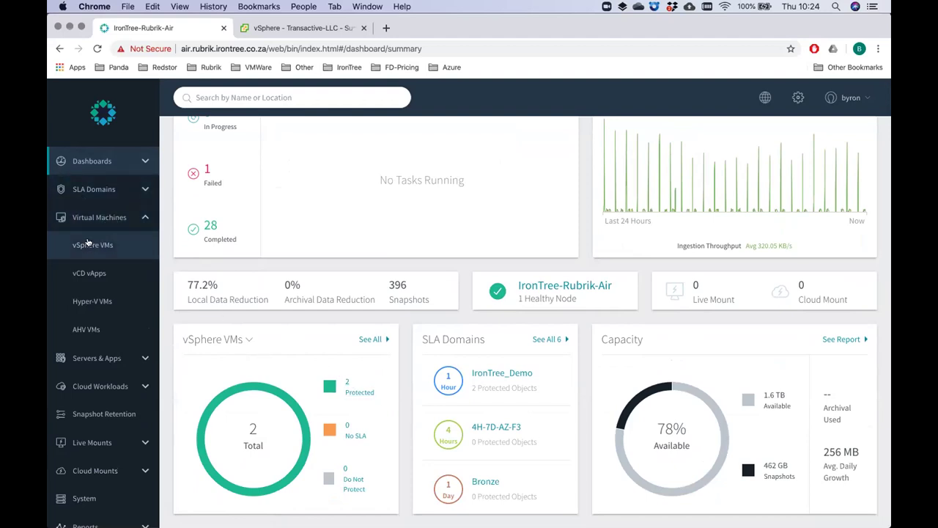
left_click(125, 246)
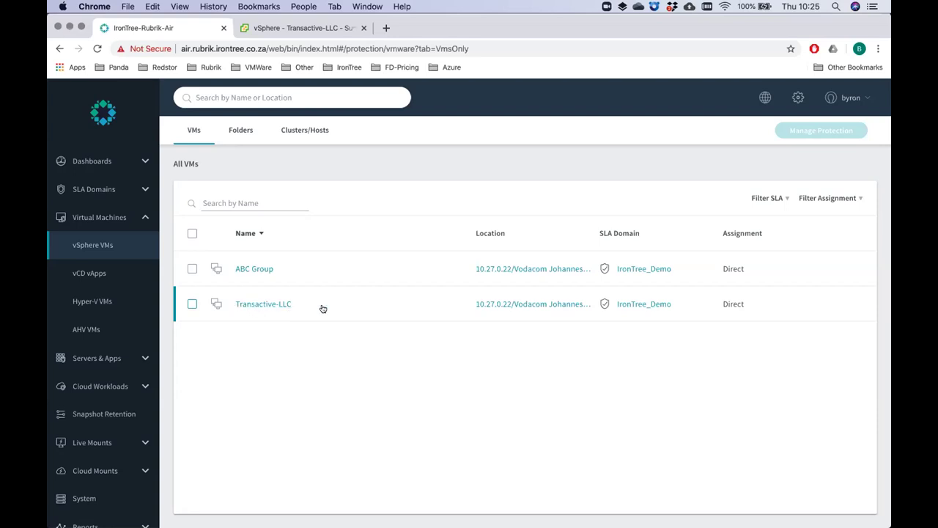
left_click(250, 302)
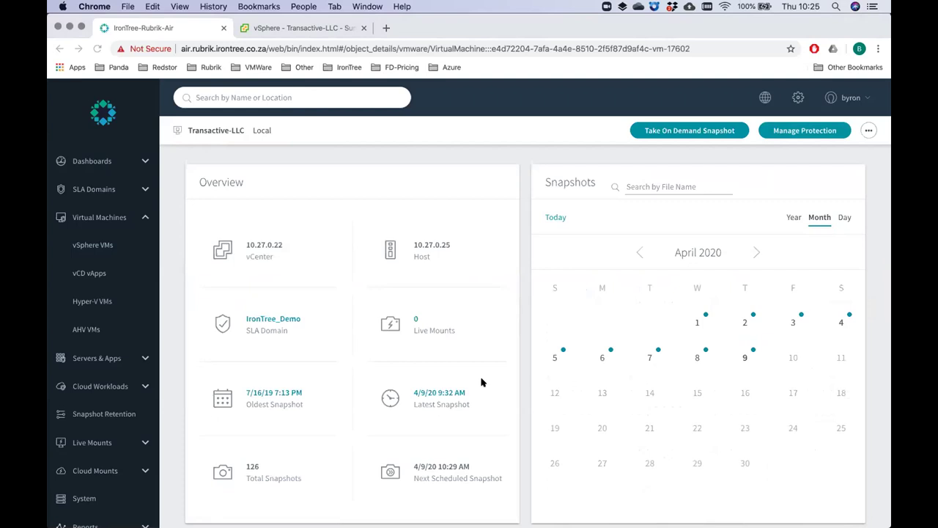
- View Transactive-LLC's individual snapshots for April 9, 2020 in the snapshot calendar
scroll(482, 382, "down", 1)
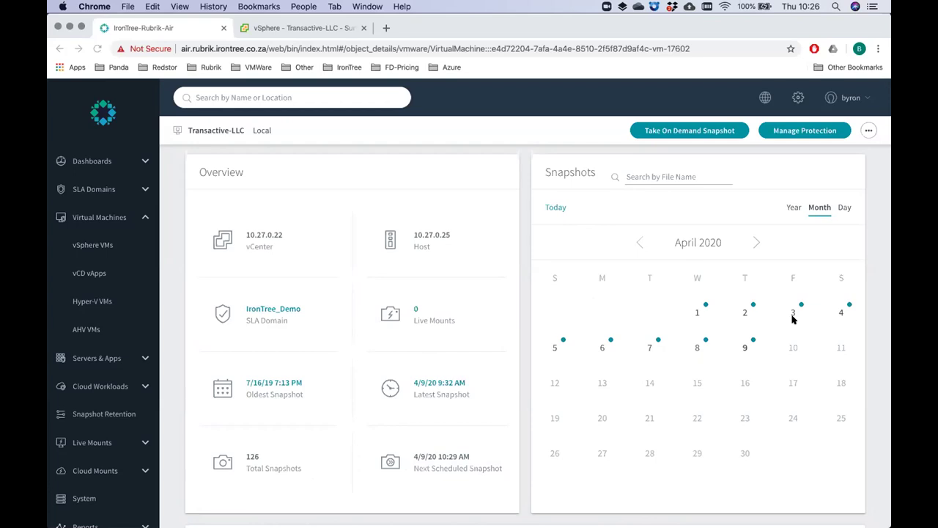
left_click(649, 249)
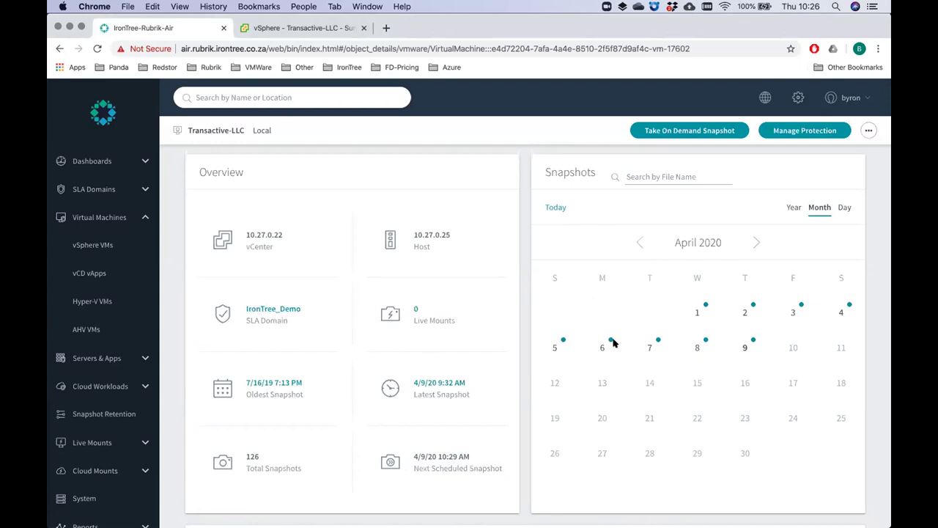
left_click(740, 350)
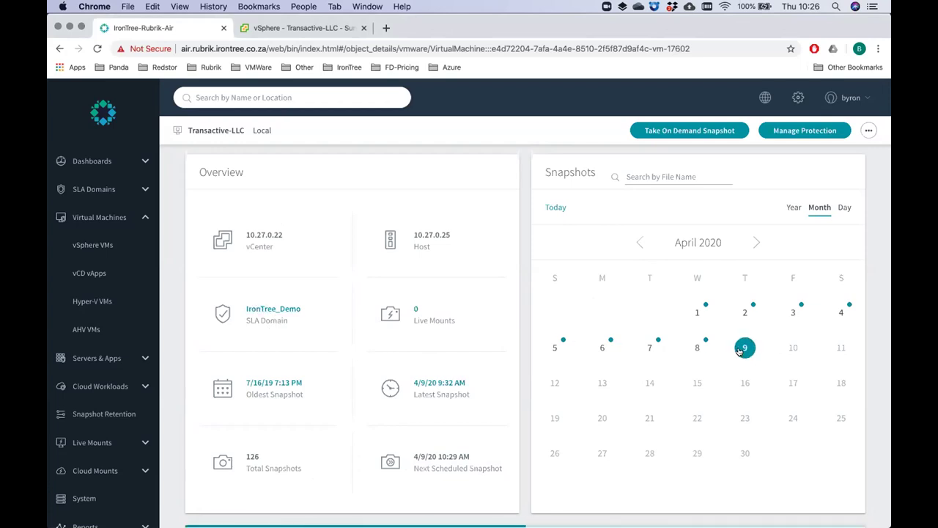
scroll(627, 365, "down", 3)
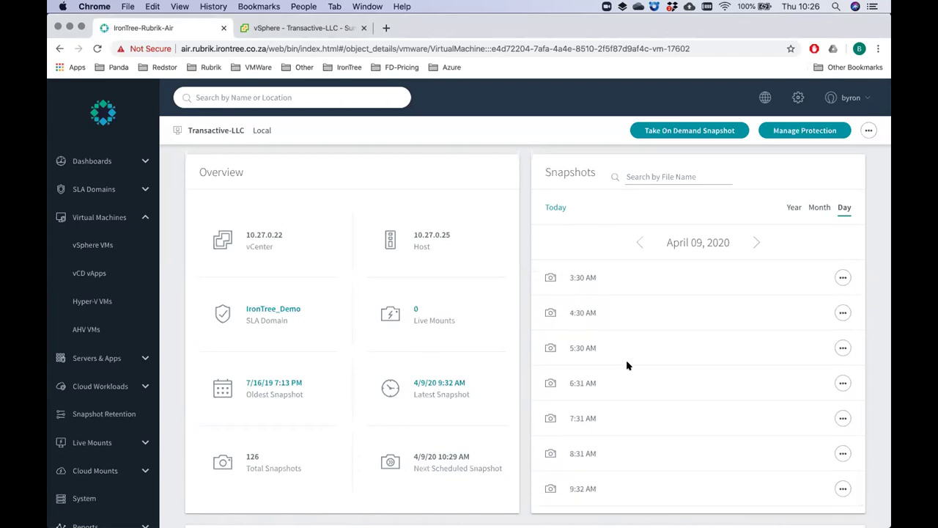
scroll(583, 291, "up", 3)
- Browse the snapshot calendar back through March to February 2020, and return to April 2020
left_click(639, 243)
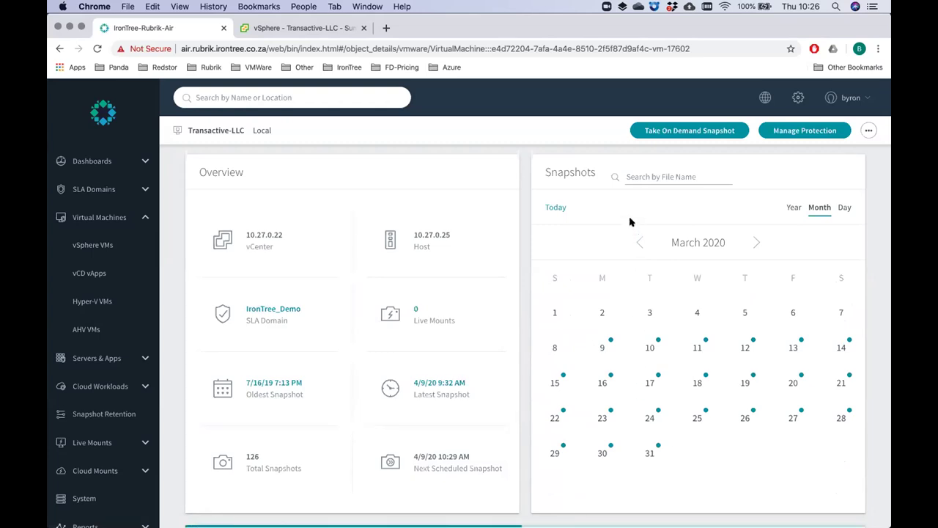
left_click(637, 243)
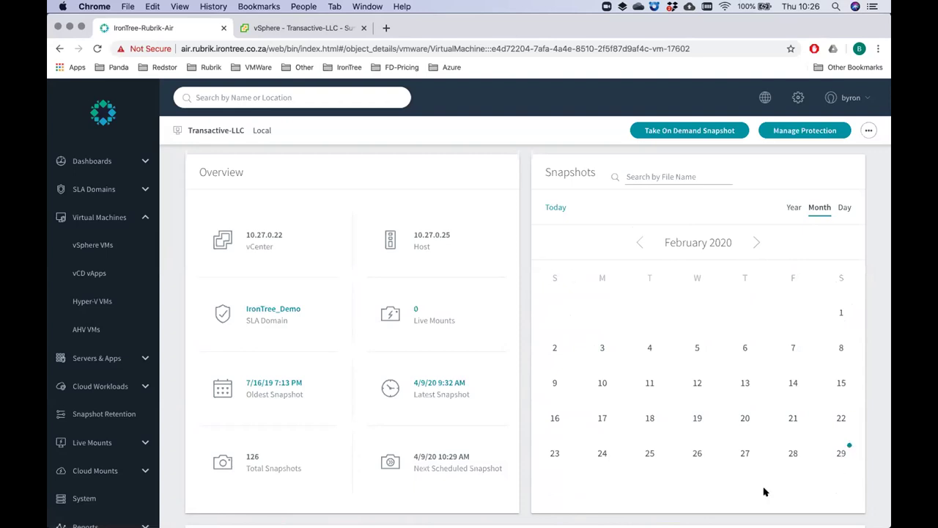
left_click(755, 242)
left_click(756, 242)
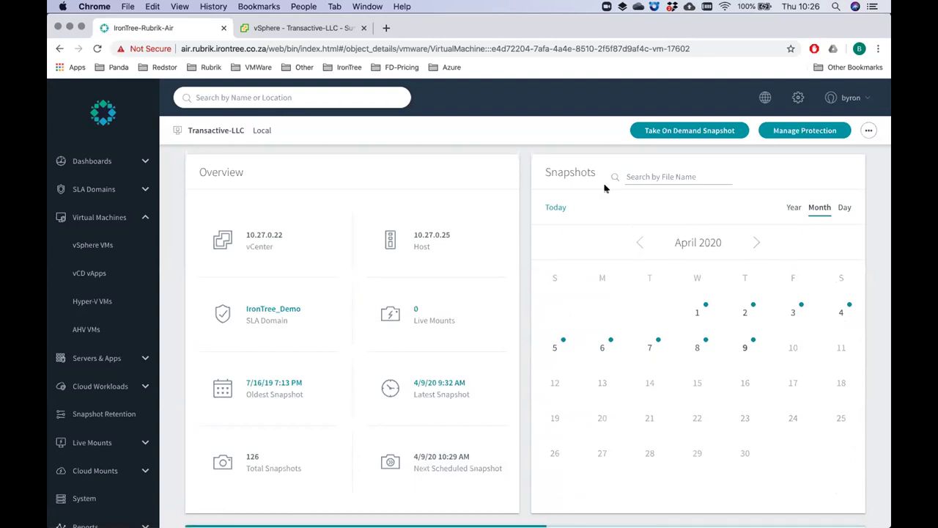
- Search Transactive-LLC's snapshots for "consolidated" and open the version list of Consolidated Sales Sheet.xlsx in the Administrator's Desktop folder
left_click_drag(544, 173, 588, 173)
left_click(642, 176)
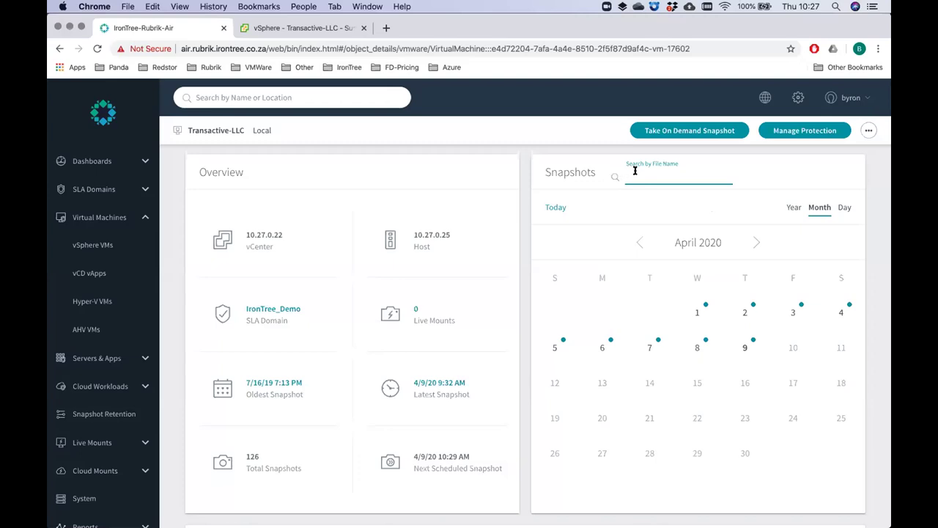
type("co")
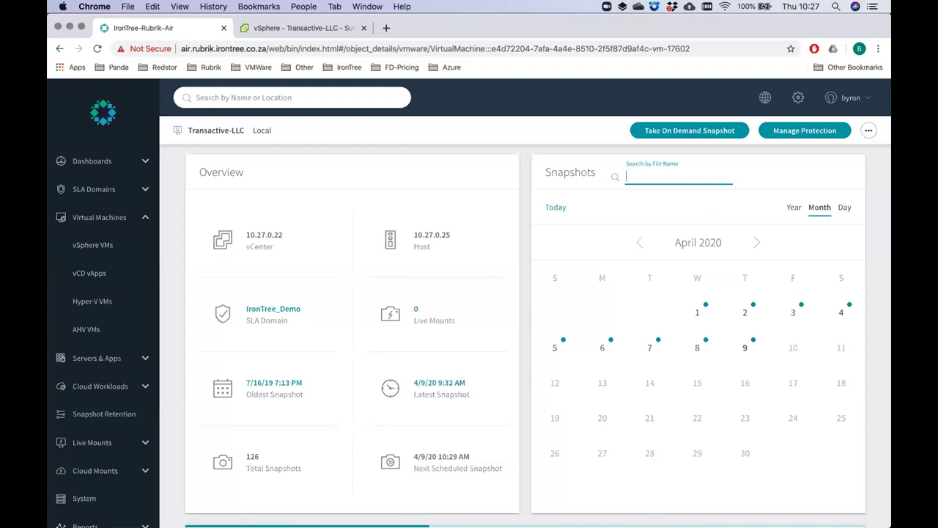
type("nsolidated")
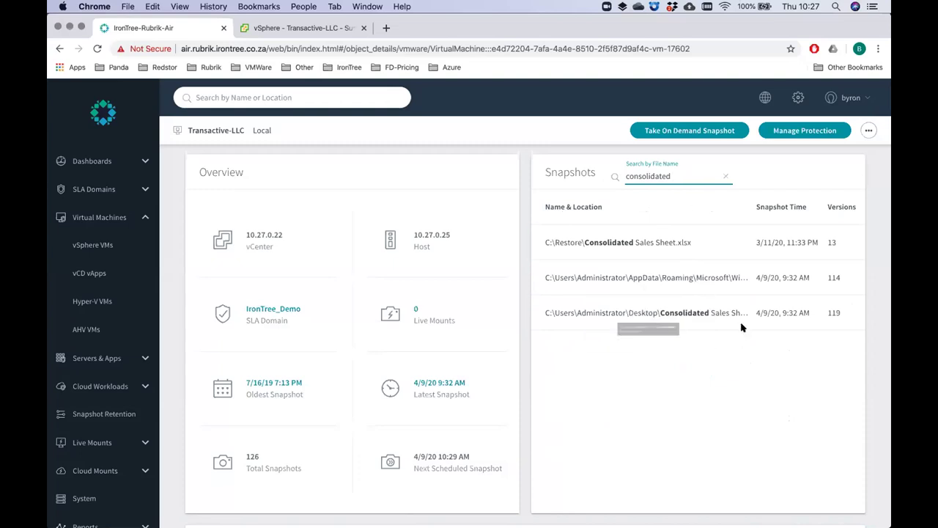
left_click(555, 314)
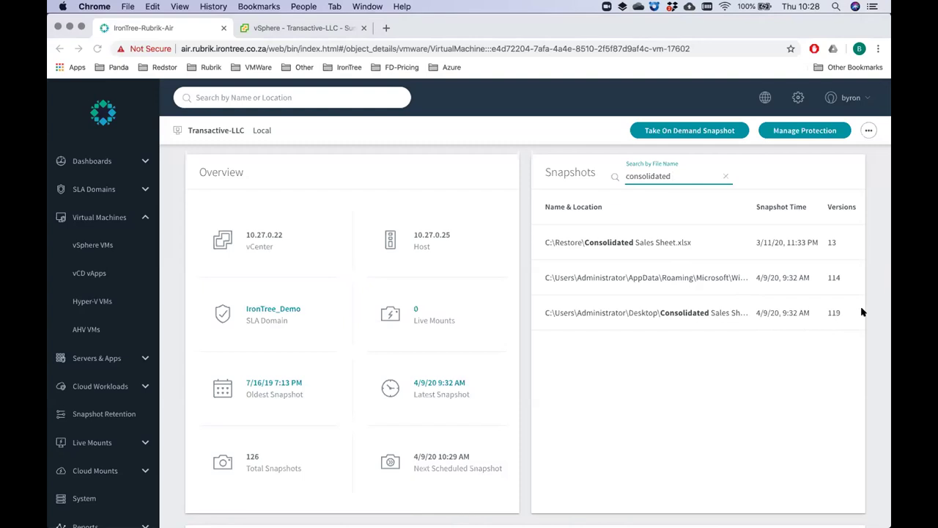
left_click(837, 314)
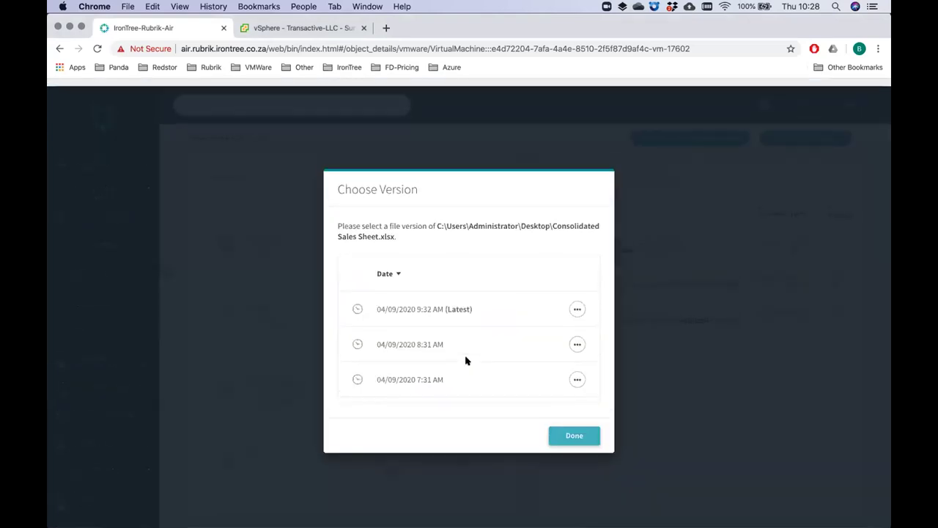
- Look through the dated versions available for Consolidated Sales Sheet.xlsx, from the latest back to April 8, 2020
double_click(599, 218)
left_click_drag(606, 222, 603, 228)
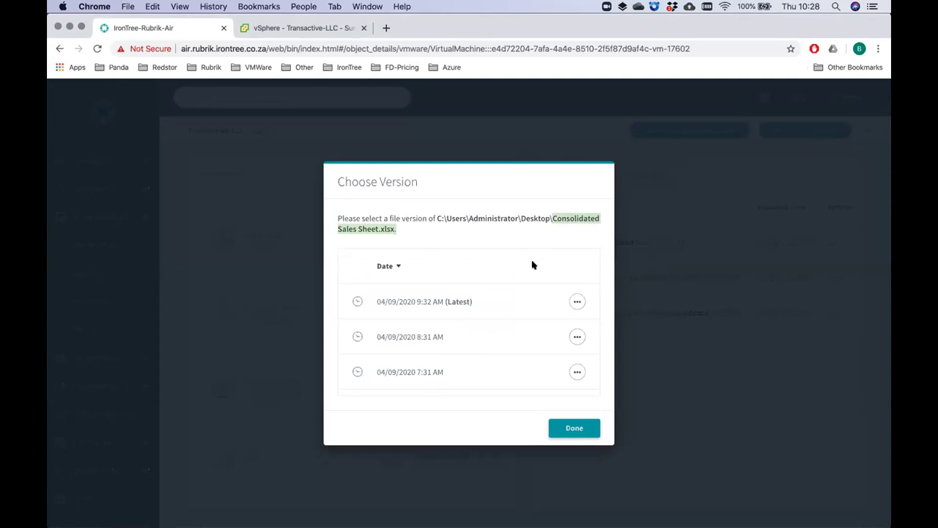
scroll(410, 337, "down", 6)
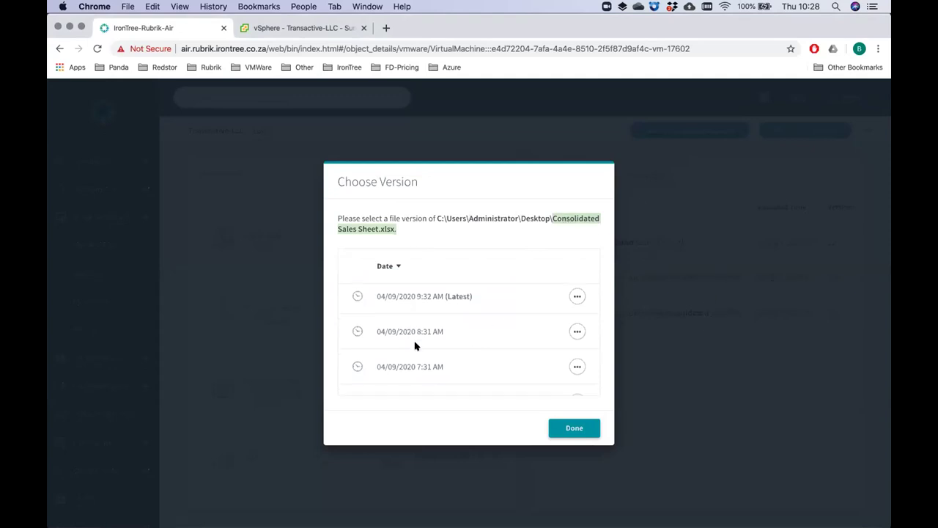
scroll(415, 344, "down", 4)
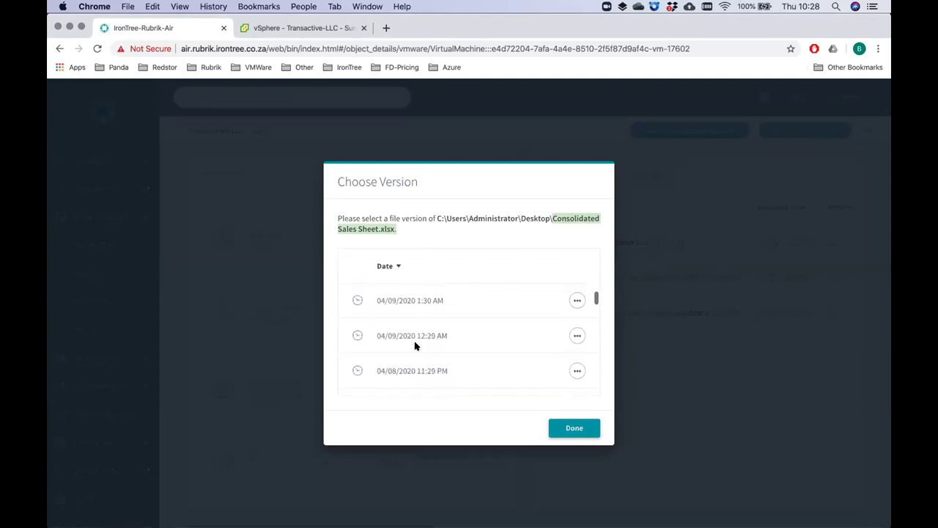
scroll(415, 345, "up", 8)
scroll(415, 346, "up", 3)
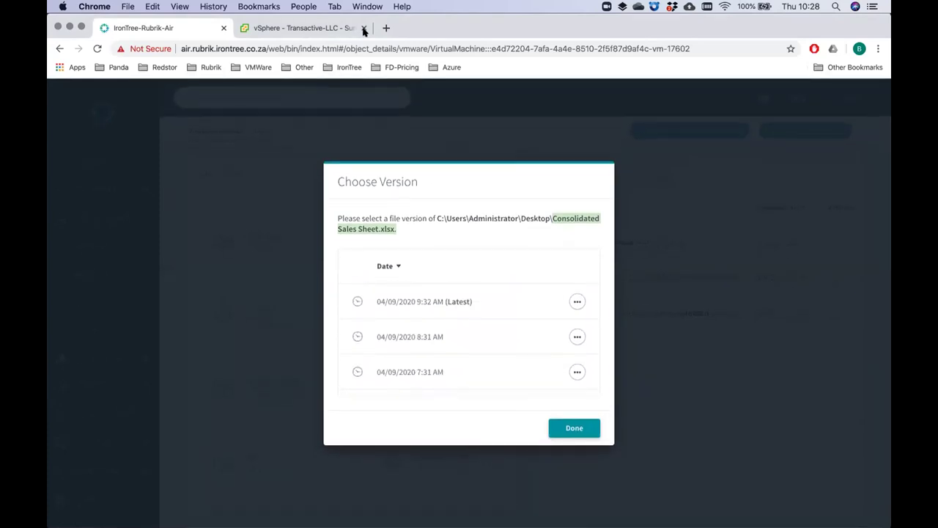
- Switch to the vSphere Client and launch the remote console of Transactive-LLC to show its Windows desktop
left_click(313, 29)
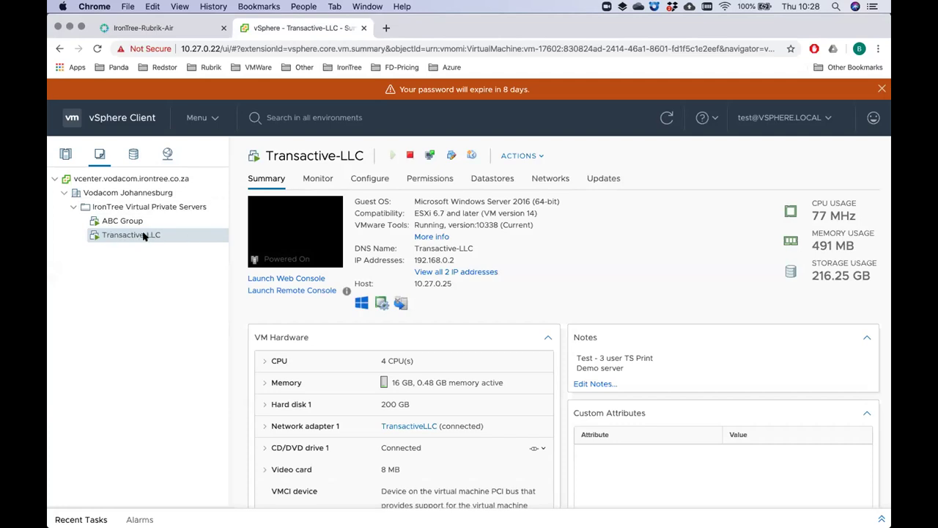
left_click(294, 290)
left_click(522, 130)
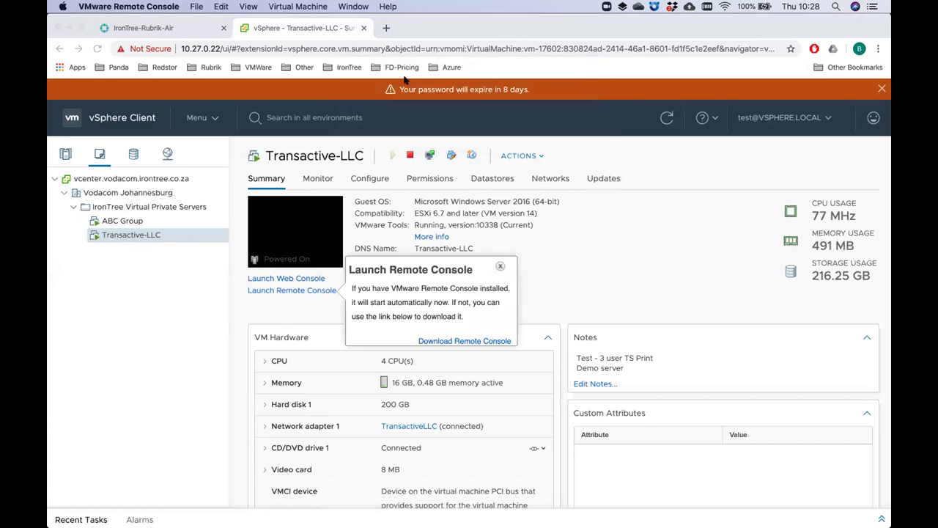
left_click_drag(442, 93, 258, 86)
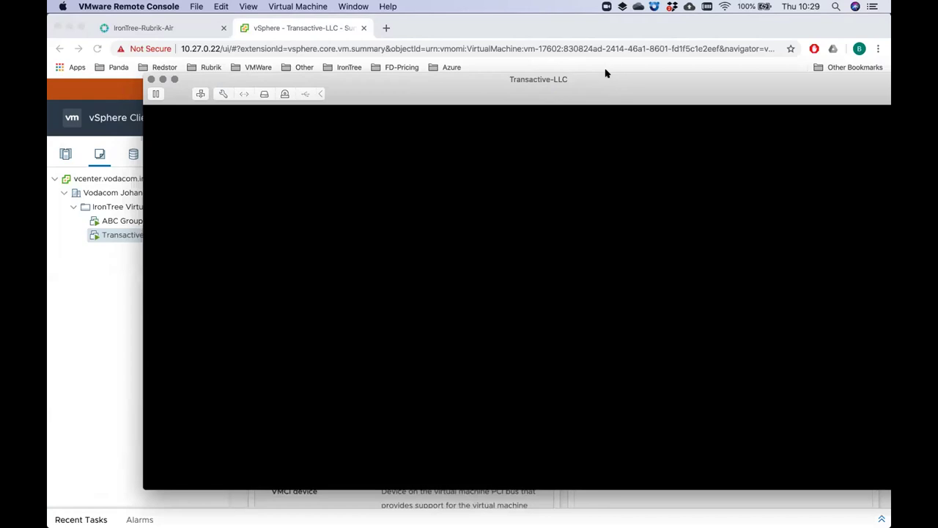
left_click_drag(606, 73, 540, 65)
left_click(465, 272)
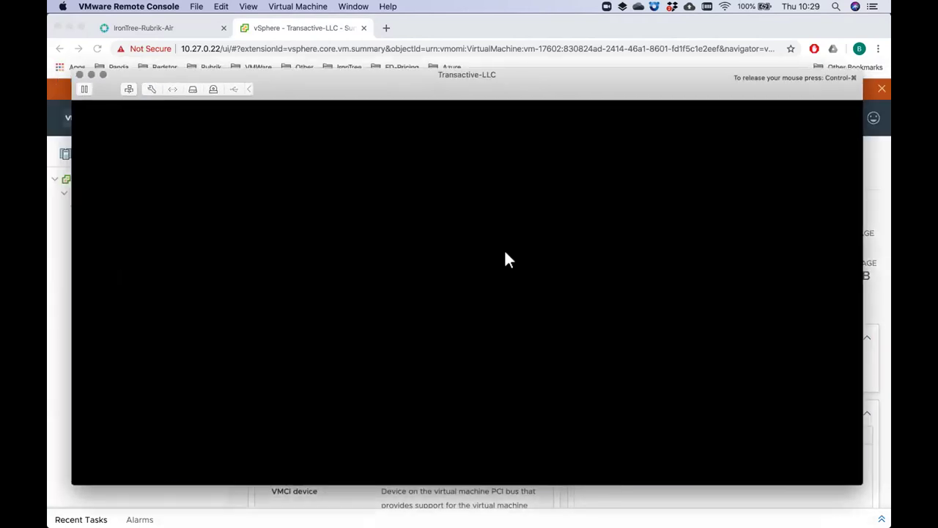
left_click(543, 241)
left_click(849, 113)
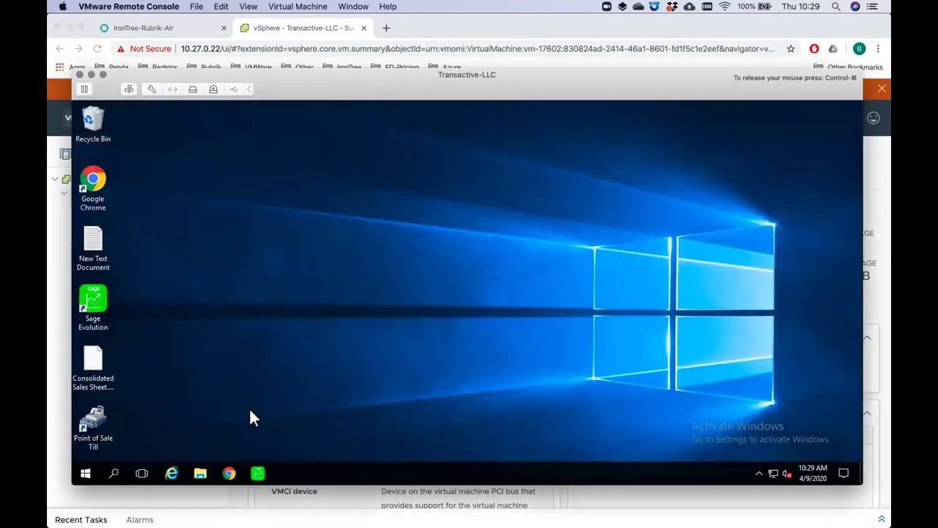
- Move the Consolidated Sales Sheet.xlsx icon out onto the VM's desktop and return it to its original place
left_click_drag(94, 364, 226, 313)
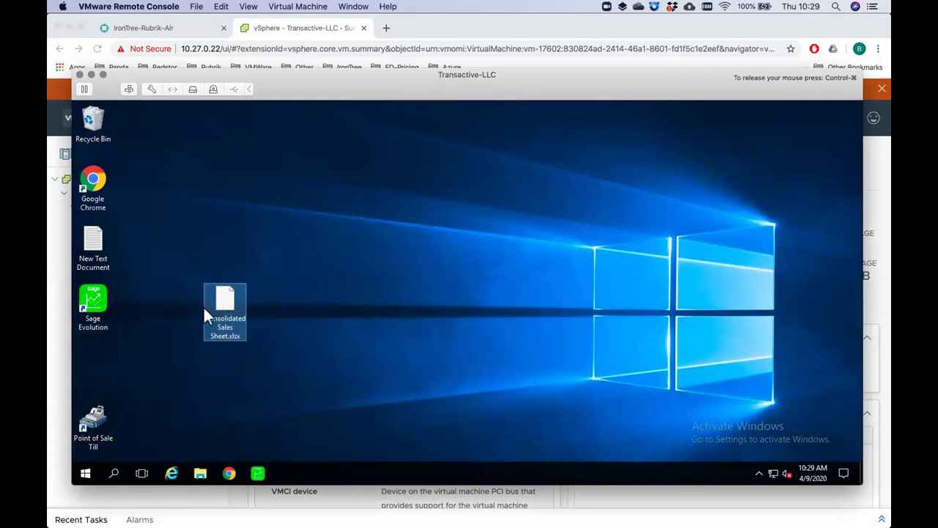
left_click_drag(236, 328, 110, 360)
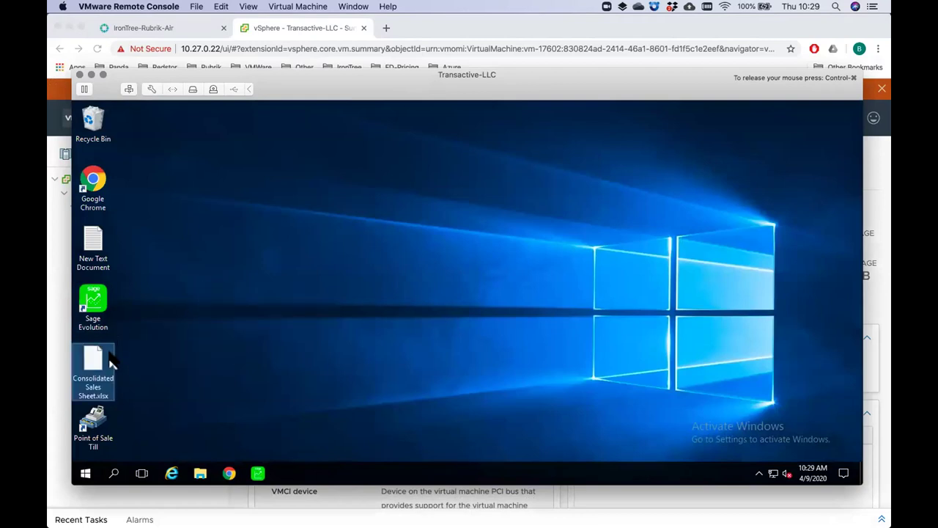
left_click(130, 403)
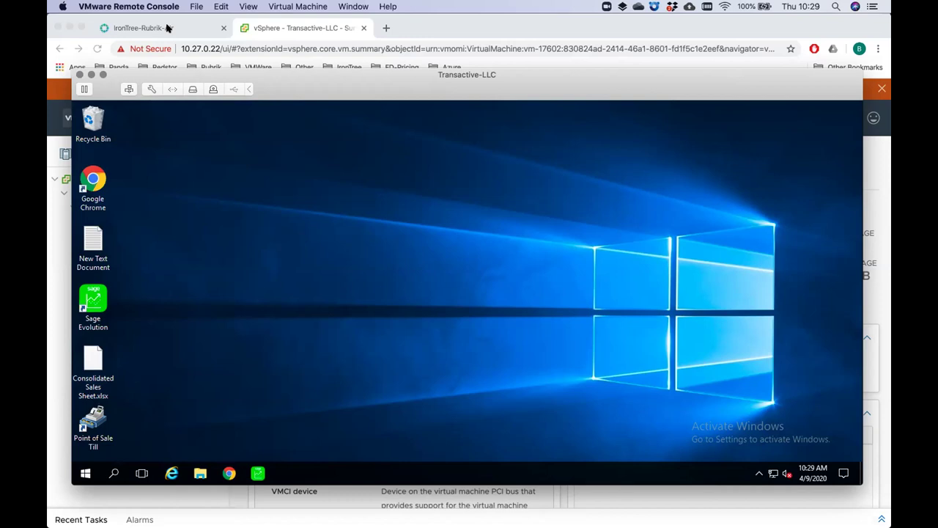
left_click(250, 341)
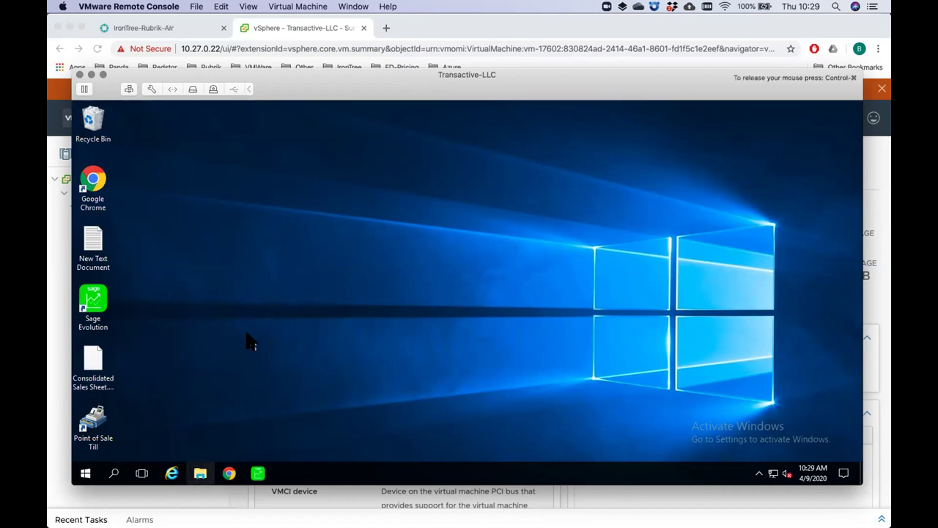
- Open the Restore folder on Local Disk (C:) in the VM's File Explorer to check its contents
key("super+e")
left_click(199, 260)
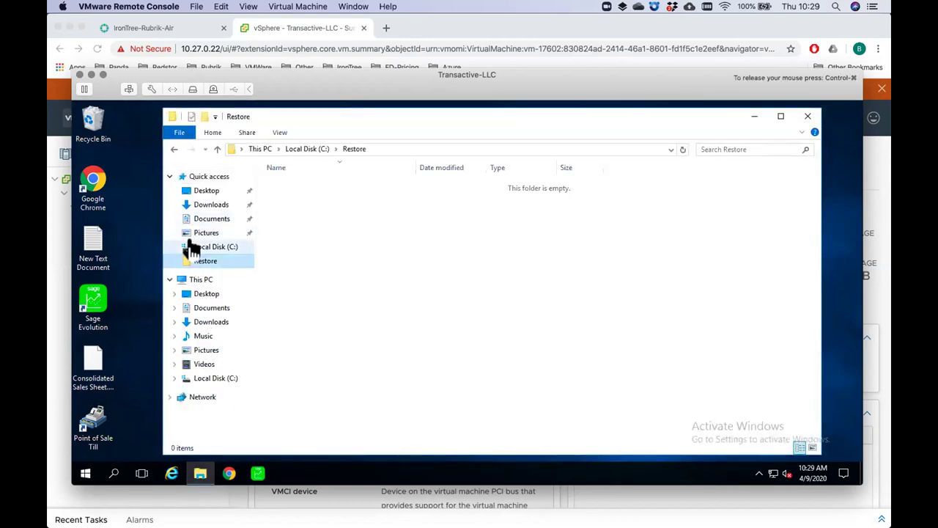
left_click(193, 248)
double_click(269, 272)
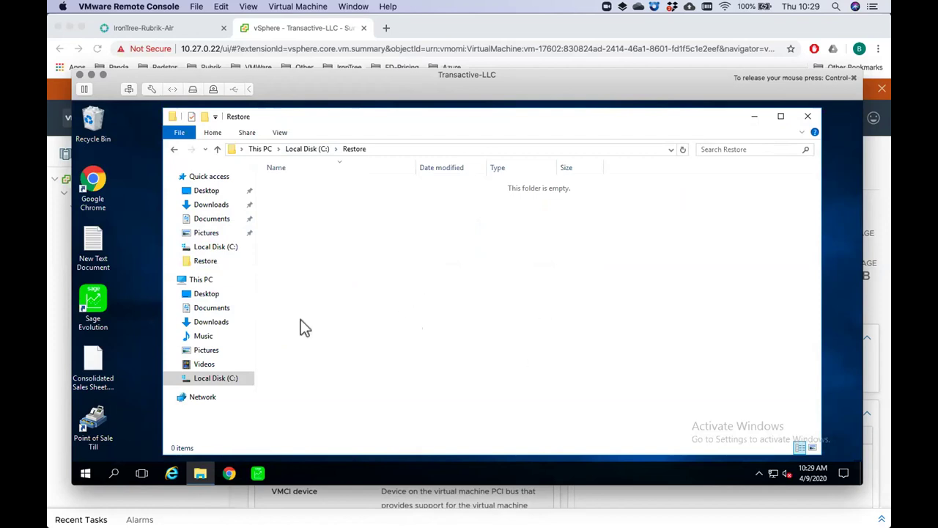
- Return to Rubrik and start restoring the 04/09/2020 8:31 AM version of Consolidated Sales Sheet.xlsx
left_click(191, 29)
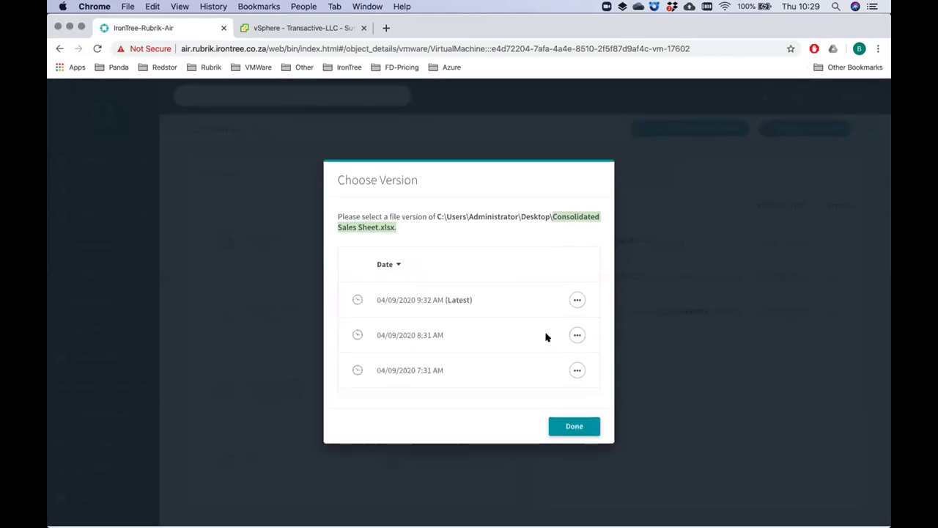
scroll(531, 371, "down", 2)
scroll(531, 371, "up", 2)
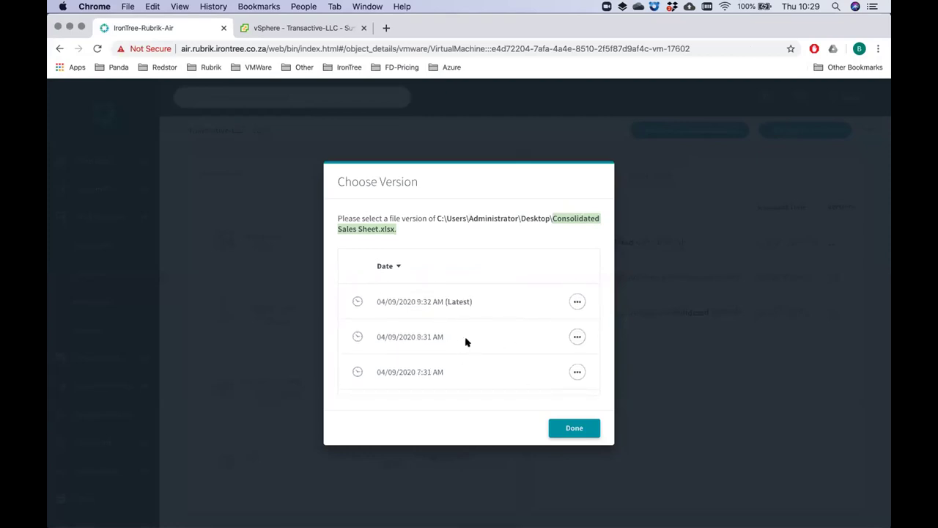
scroll(506, 334, "down", 1)
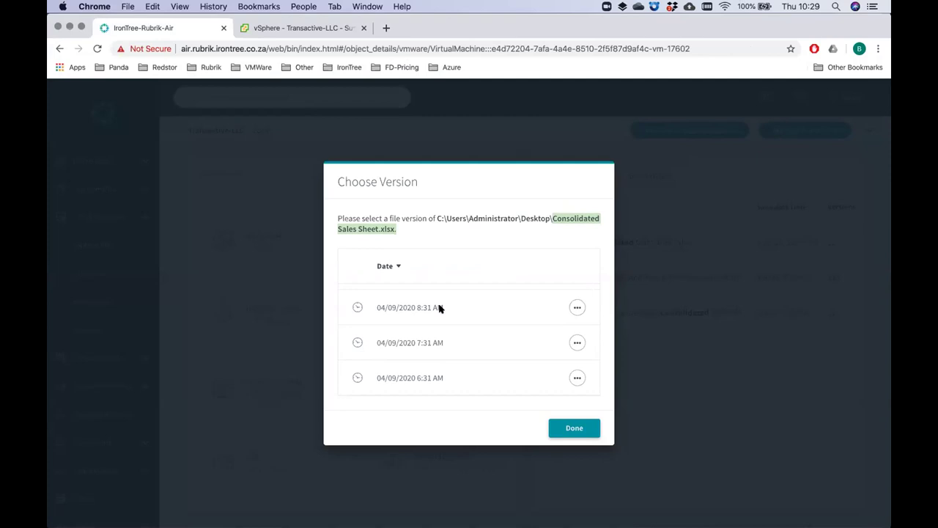
left_click(577, 308)
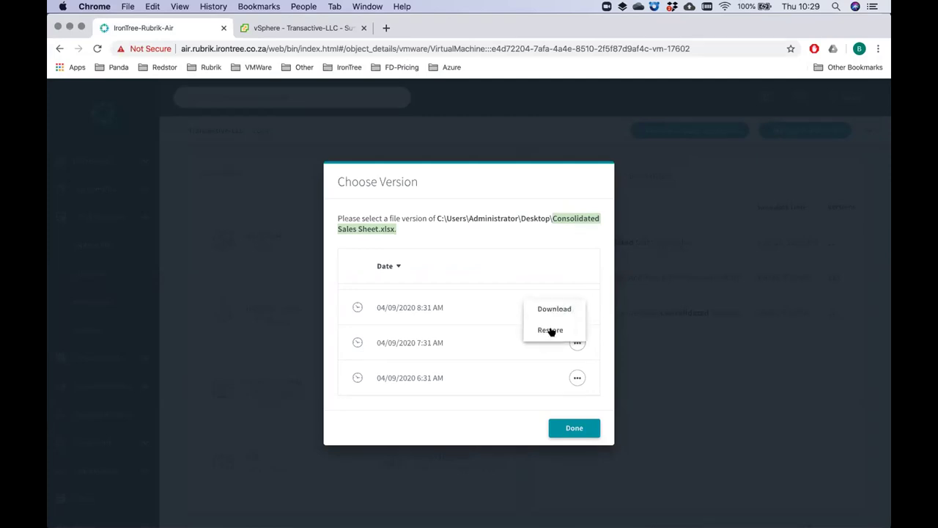
left_click(551, 331)
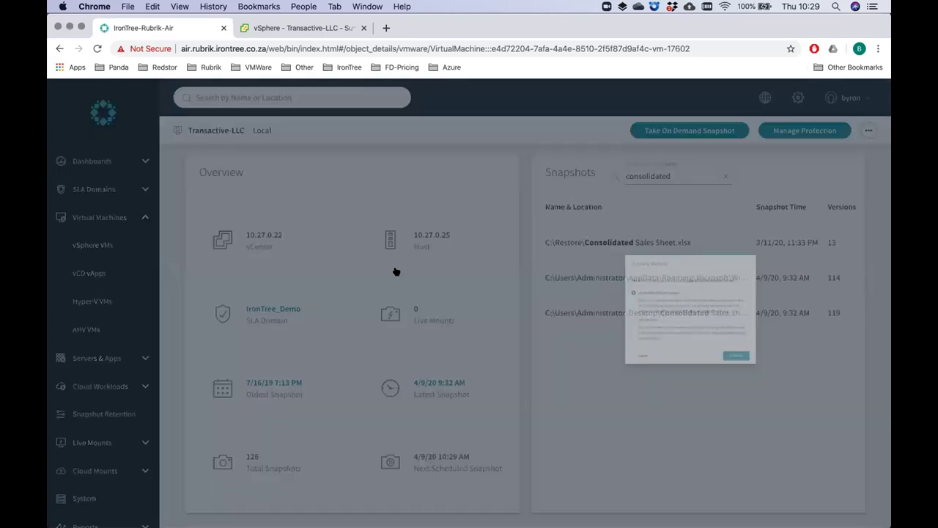
- Restore the file to a separate folder with the path C:\Restore
left_click(340, 325)
left_click(557, 398)
left_click(283, 297)
left_click(323, 336)
type("C:\\Restore")
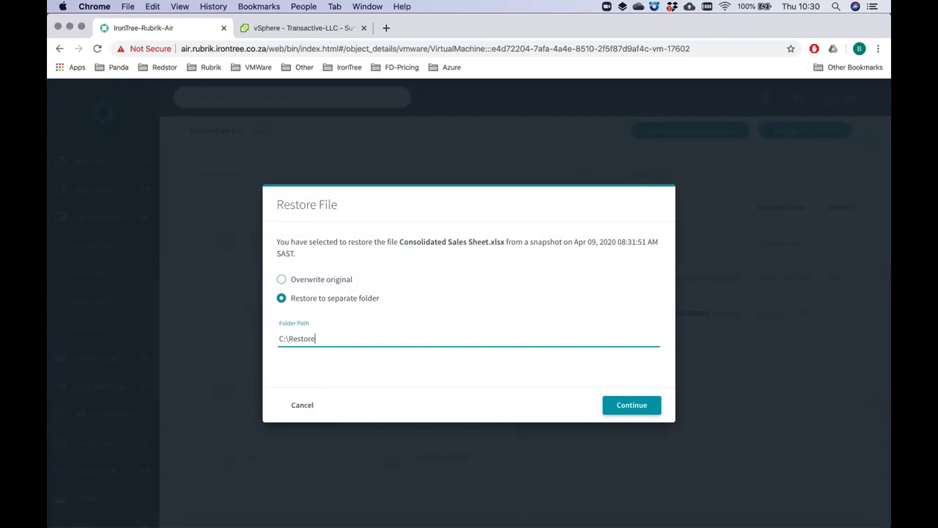
left_click(632, 405)
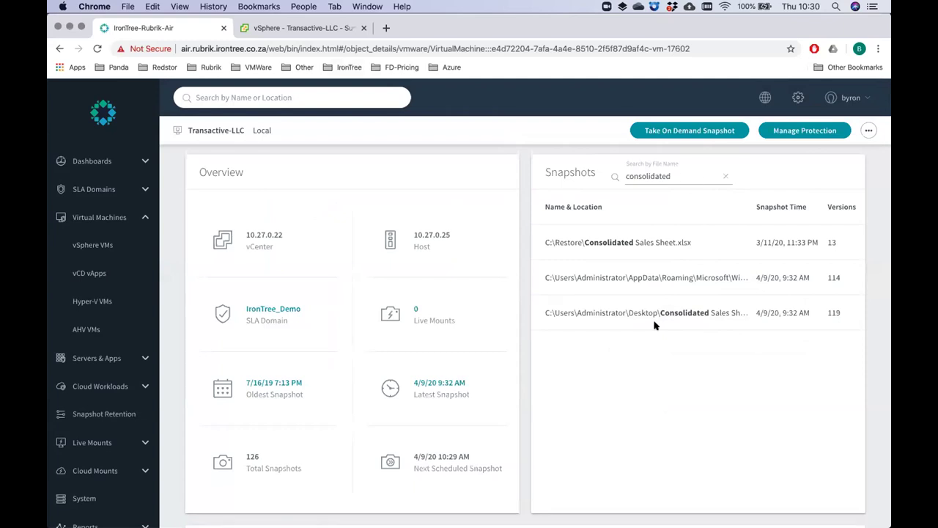
- Clear the file name search and view the activity details of the running file restore job
left_click(726, 178)
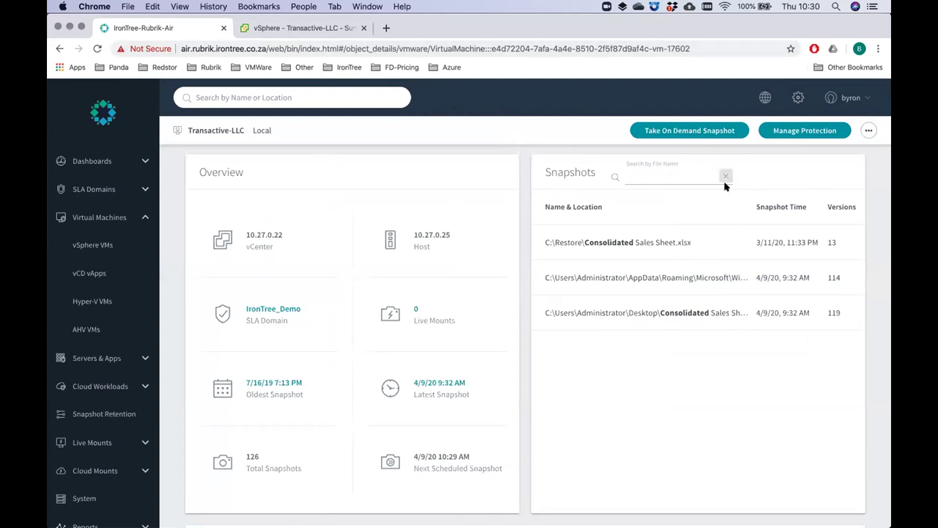
left_click(765, 97)
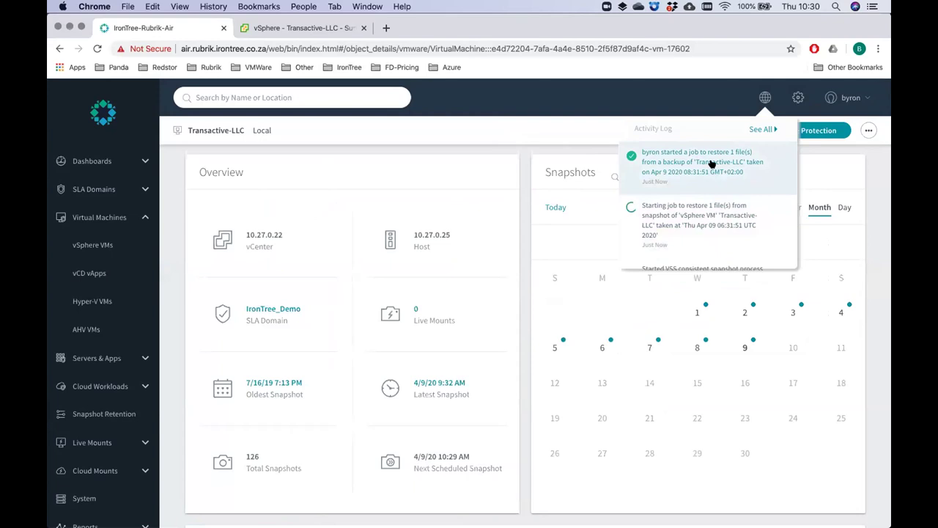
left_click(699, 218)
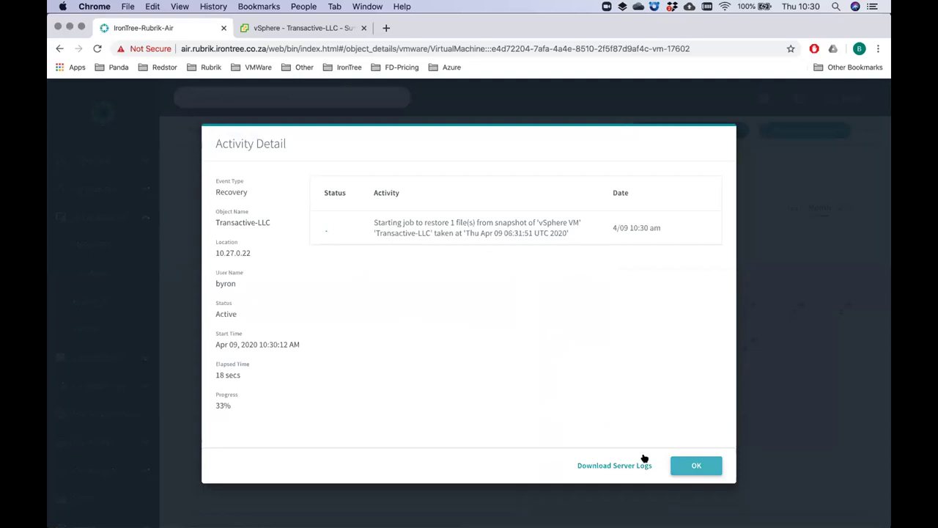
left_click(682, 470)
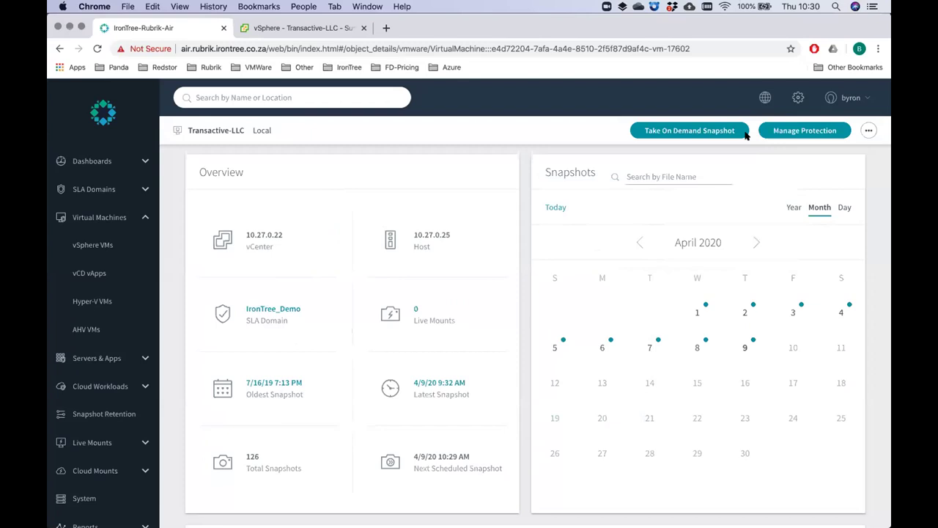
- Recheck the activity log for the restore job, and return to the summary dashboard to view the task overview
left_click(761, 96)
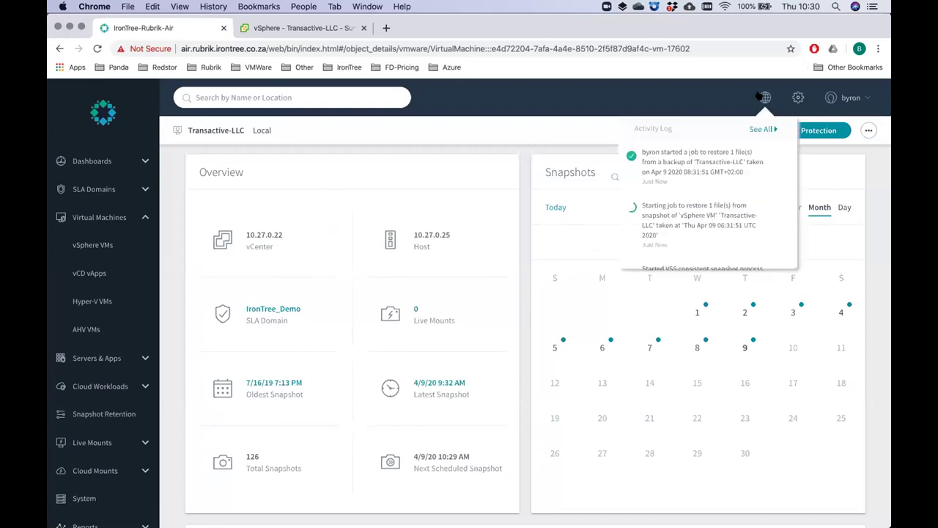
left_click(528, 405)
scroll(522, 415, "down", 3)
scroll(521, 415, "up", 3)
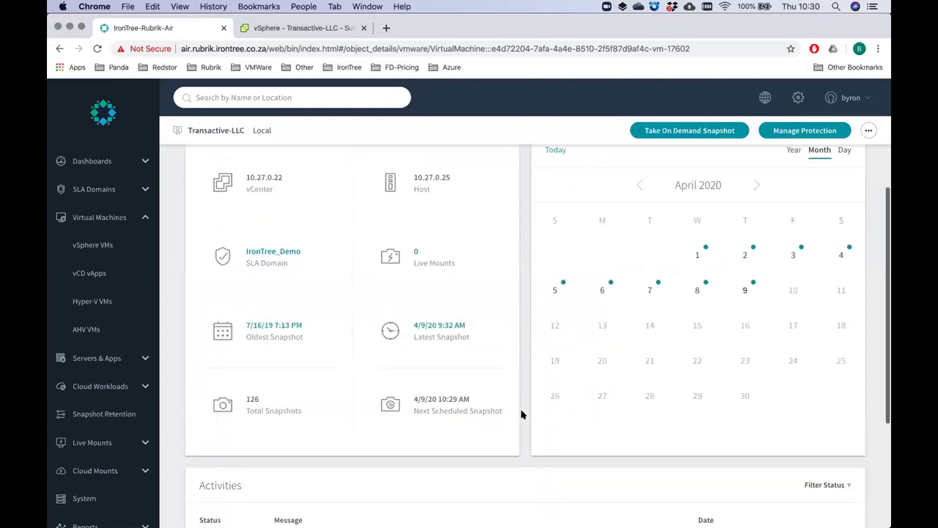
left_click(103, 113)
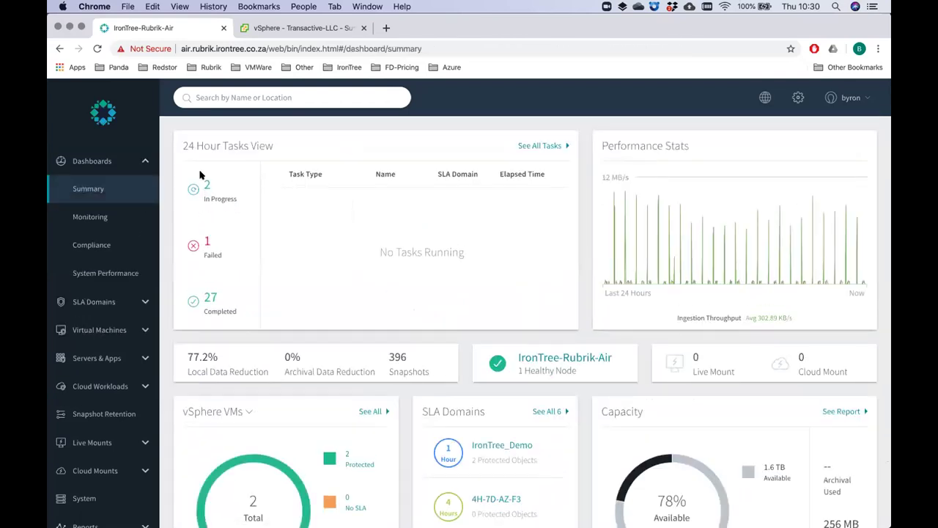
- Switch to the Transactive-LLC remote console to check the Restore folder for the restored file, and return to the Rubrik dashboard
left_click(282, 27)
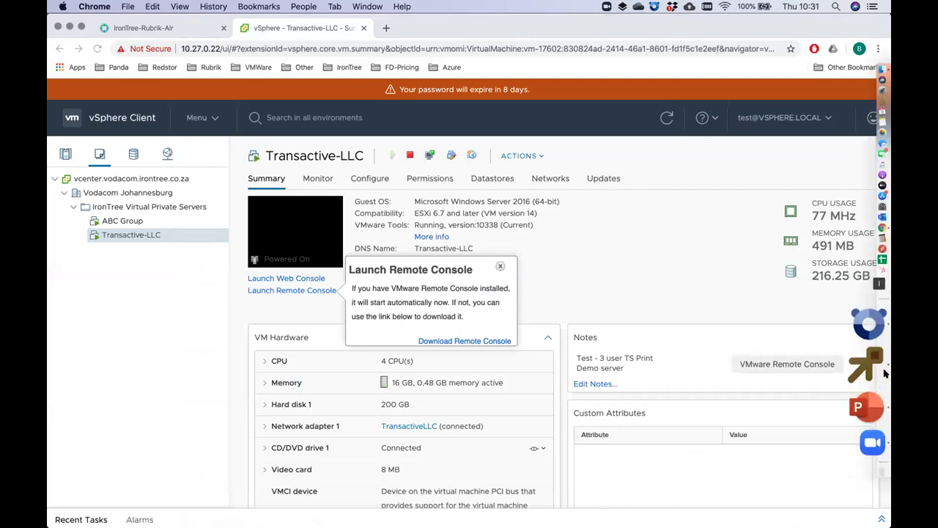
left_click(866, 367)
left_click(389, 284)
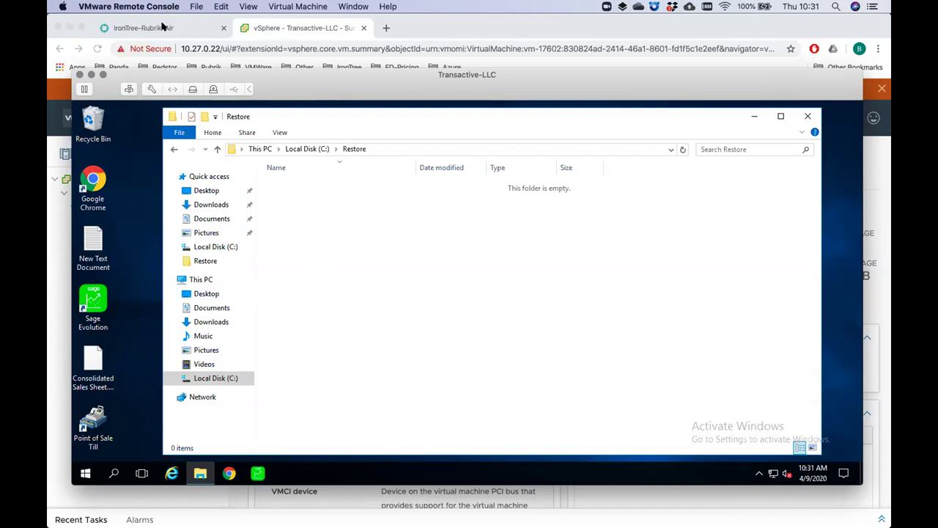
key("super+Tab")
key("ctrl+shift+Tab")
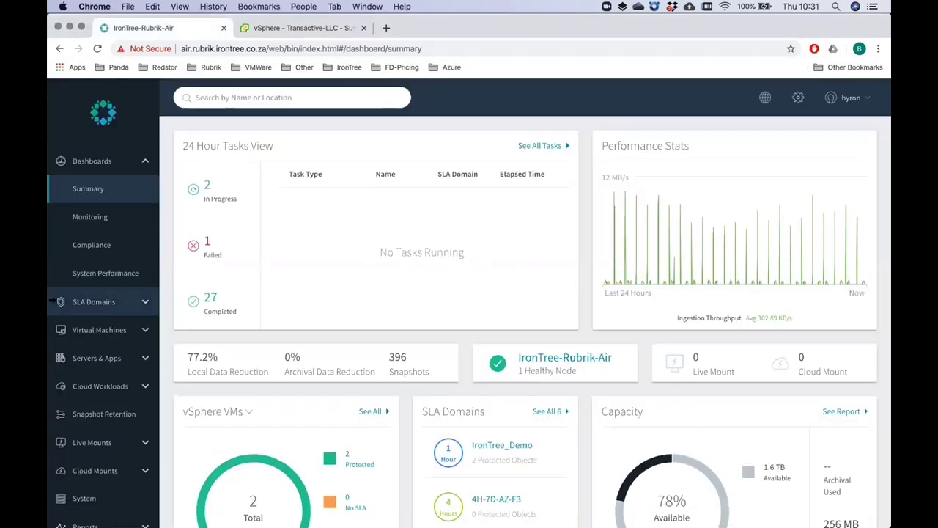
- Open the details of Transactive-LLC from the protected vSphere VMs and browse its snapshots for April 08, 2020
left_click(345, 450)
left_click(255, 309)
left_click(255, 308)
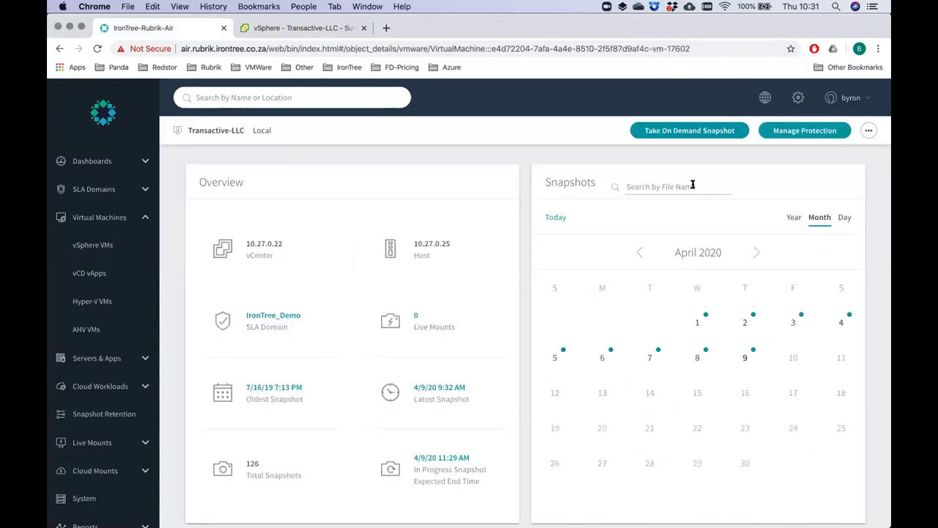
left_click(624, 186)
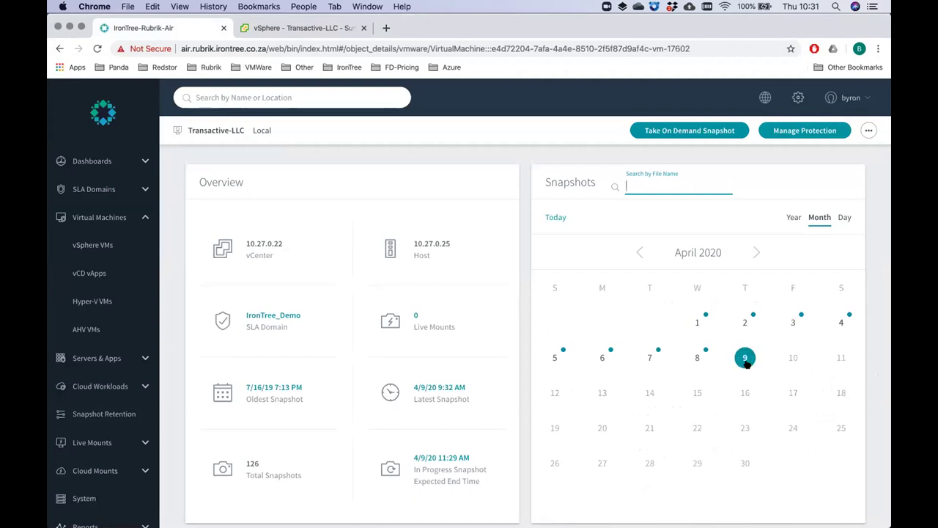
left_click(695, 357)
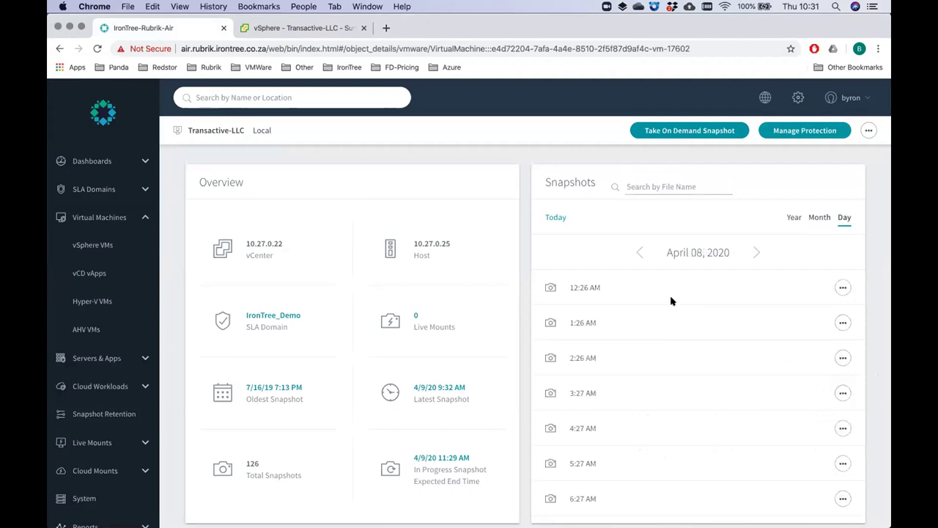
scroll(738, 386, "down", 1)
scroll(748, 303, "up", 1)
scroll(658, 428, "down", 5)
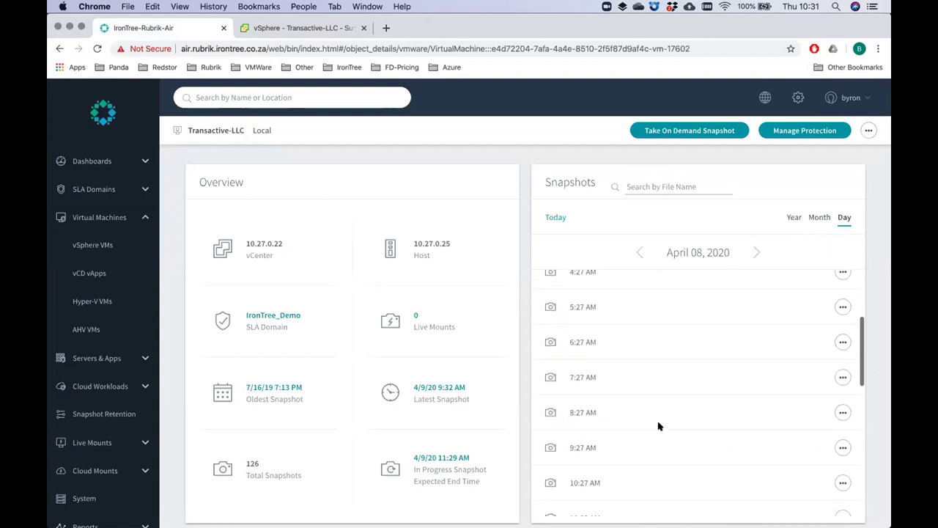
- Select pagefile.sys, PerfLogs and Program Files on C: for file recovery from the 7:27 AM snapshot, and cancel the recovery
left_click(842, 377)
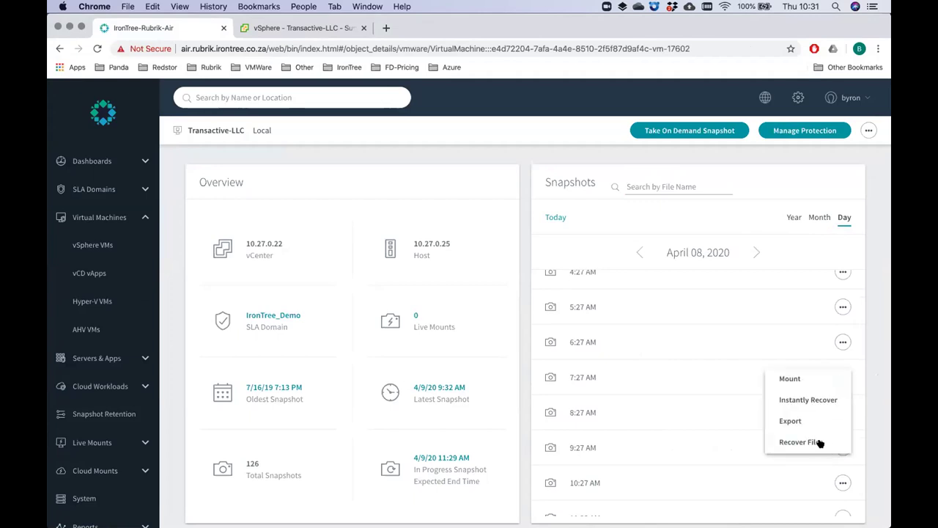
left_click(821, 442)
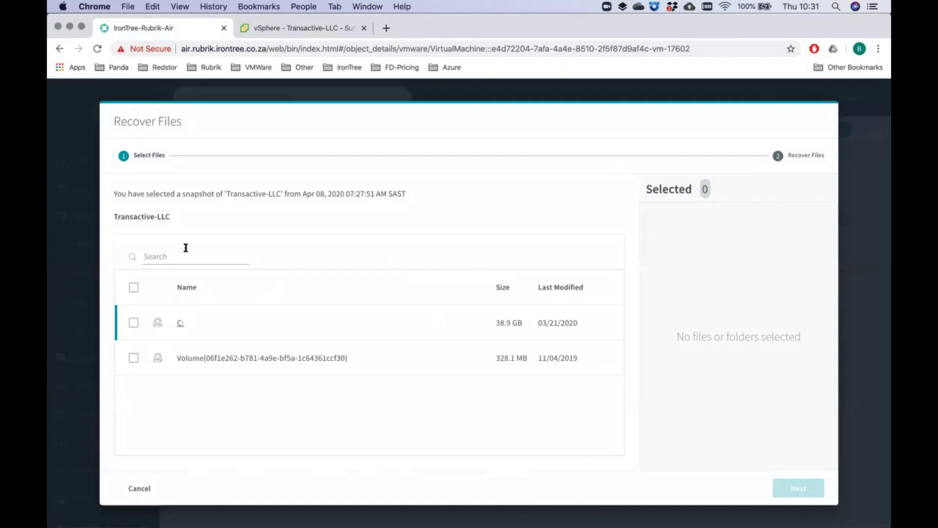
left_click(177, 323)
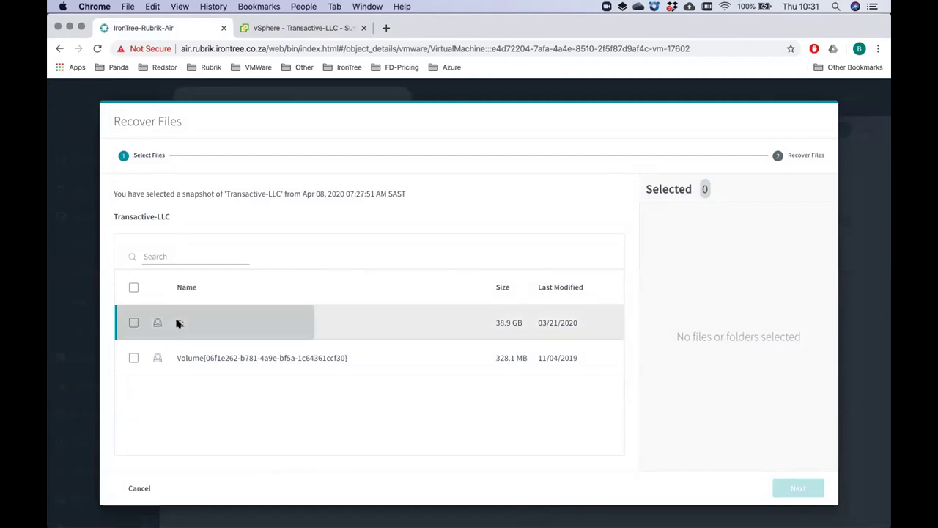
scroll(189, 425, "down", 5)
left_click(133, 400)
left_click(130, 434)
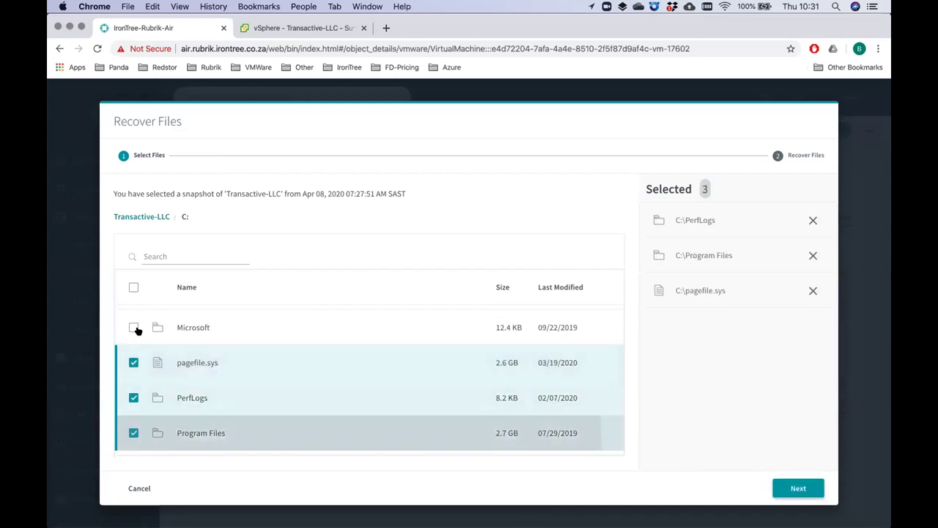
scroll(137, 331, "up", 3)
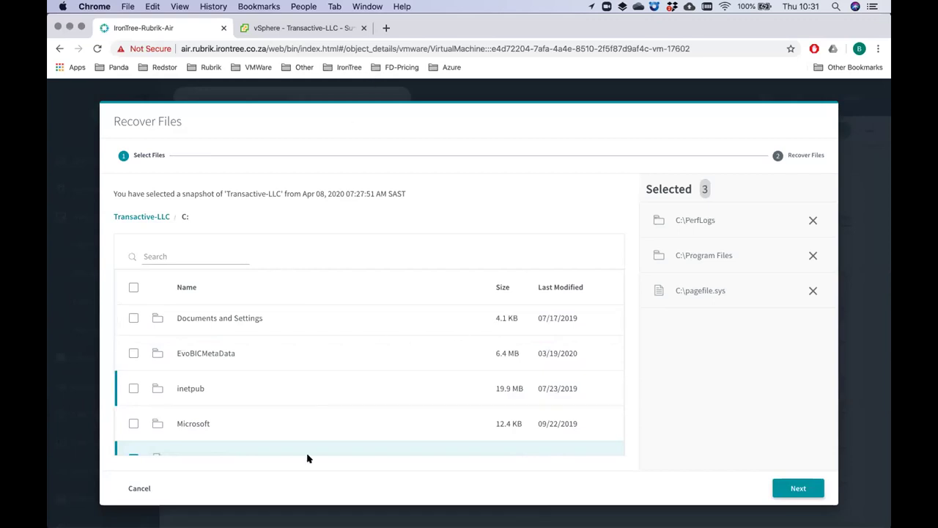
scroll(283, 411, "down", 3)
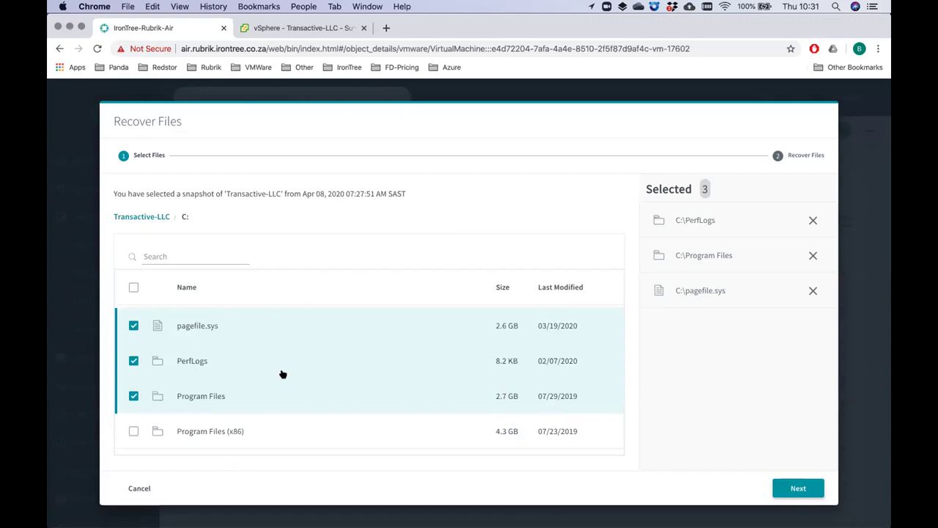
scroll(283, 374, "up", 1)
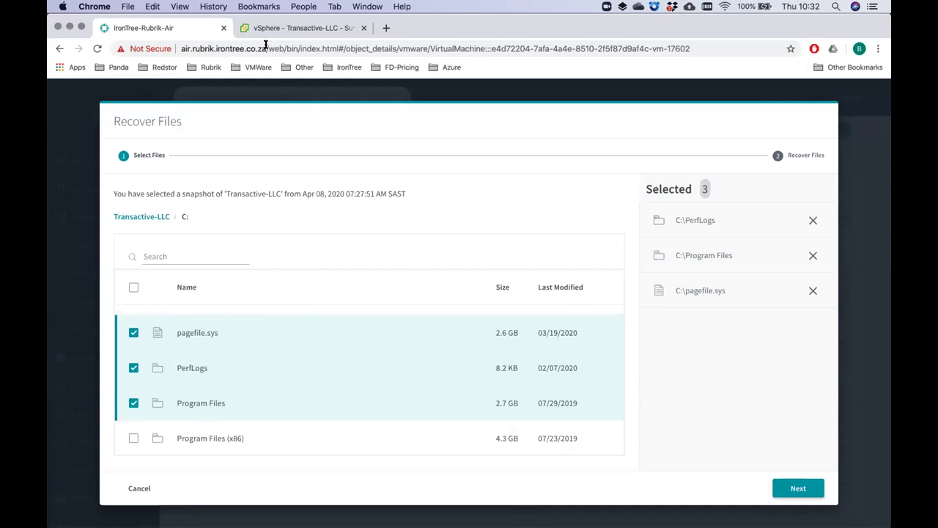
left_click(151, 485)
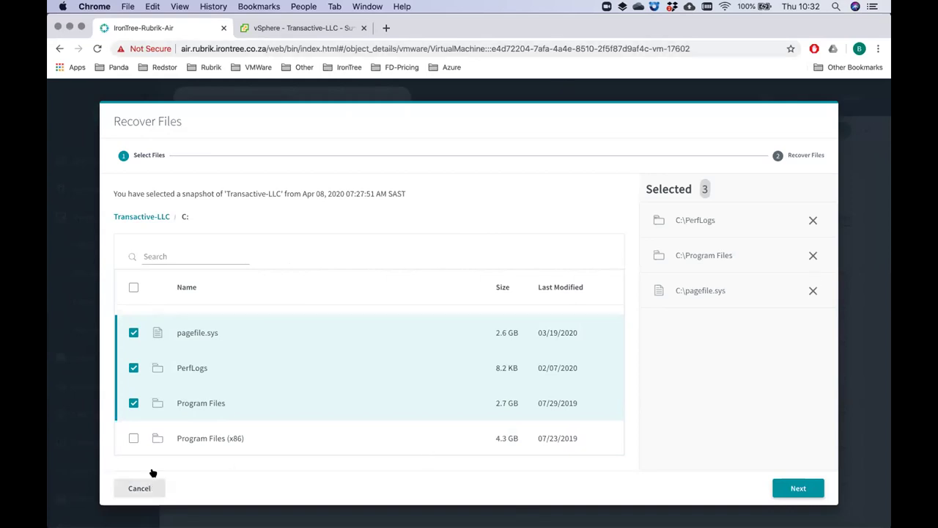
scroll(772, 308, "up", 3)
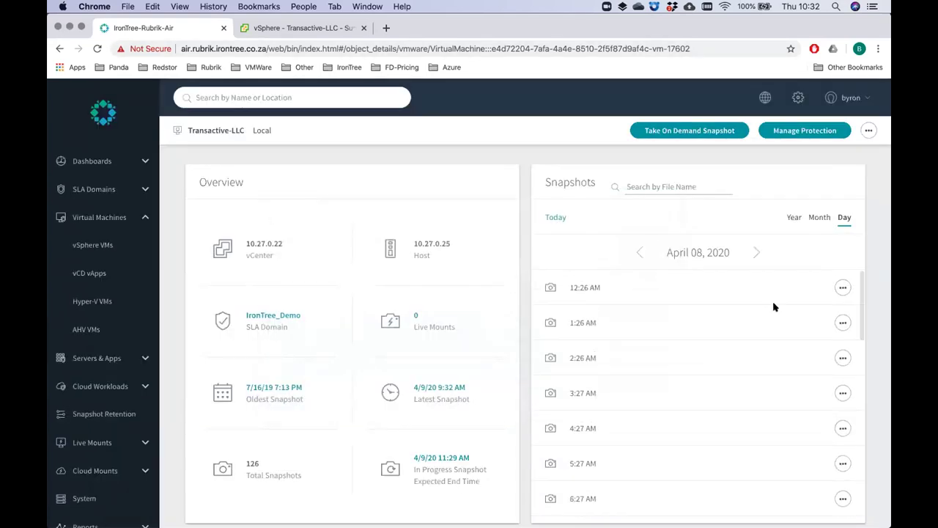
- Check the Restore folder in the Transactive-LLC remote console again, and return to Rubrik
left_click(317, 27)
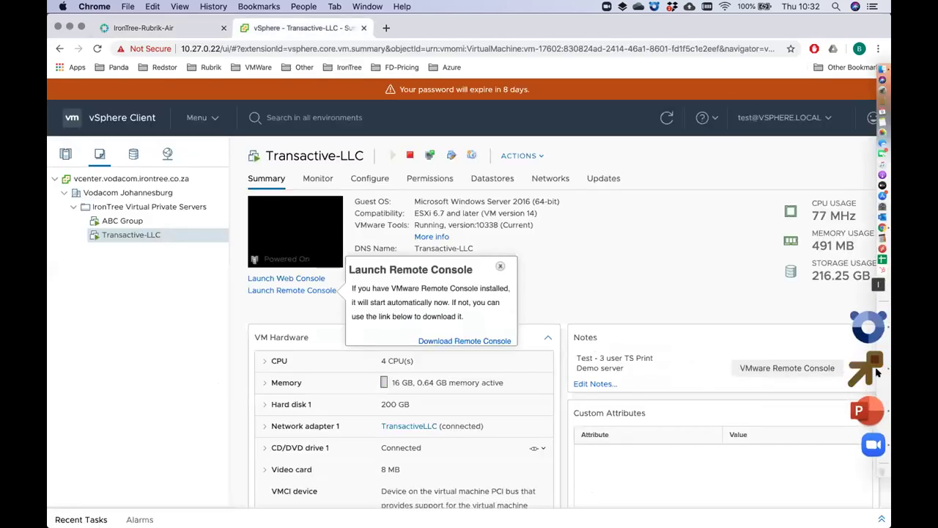
left_click(878, 370)
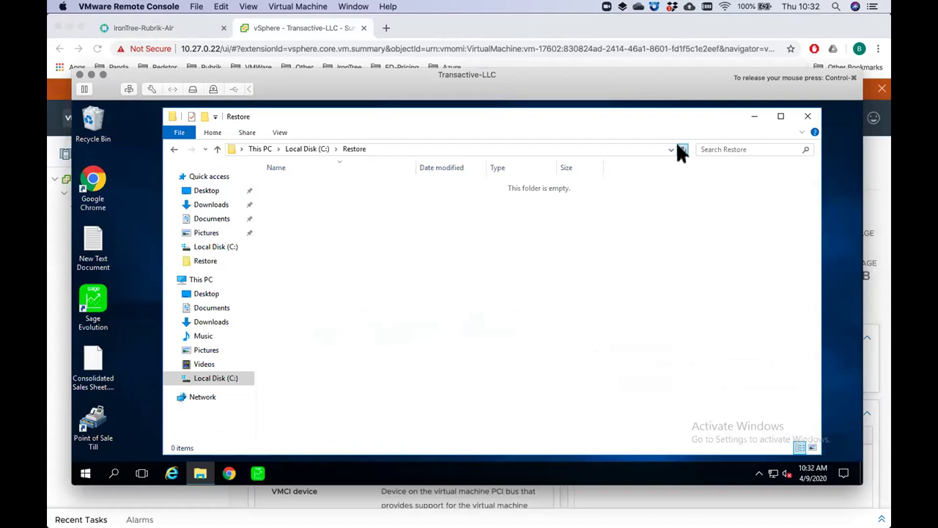
left_click(174, 27)
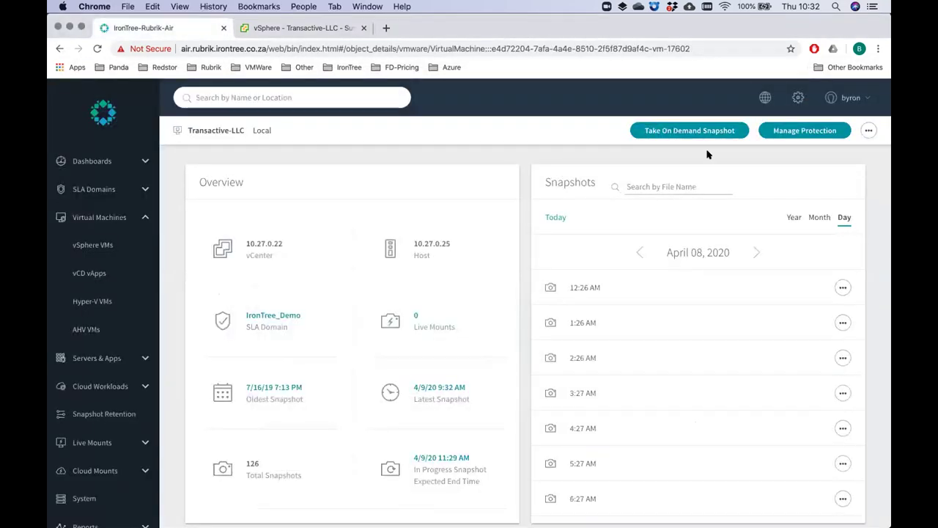
- View the activity details of the Transactive-LLC restore job from the activity log, and close them
left_click(763, 101)
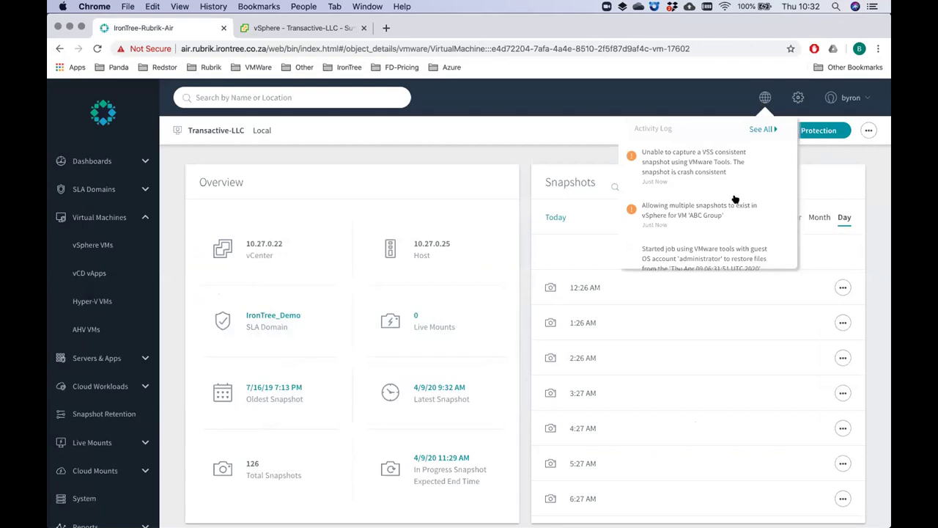
scroll(735, 200, "down", 2)
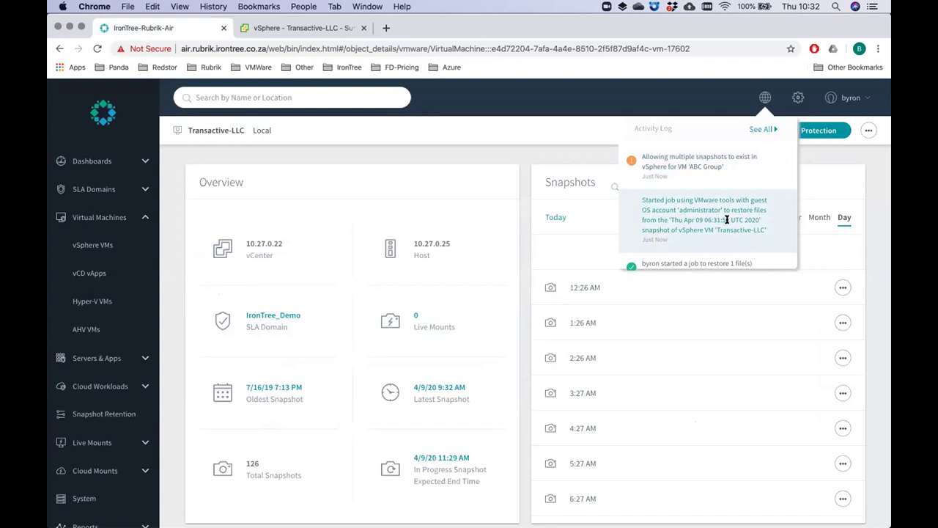
left_click(727, 220)
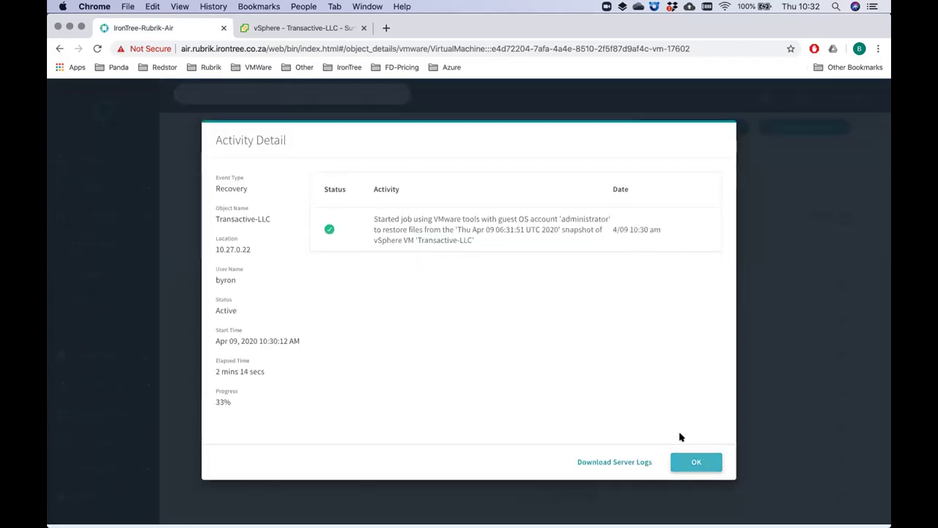
left_click(702, 465)
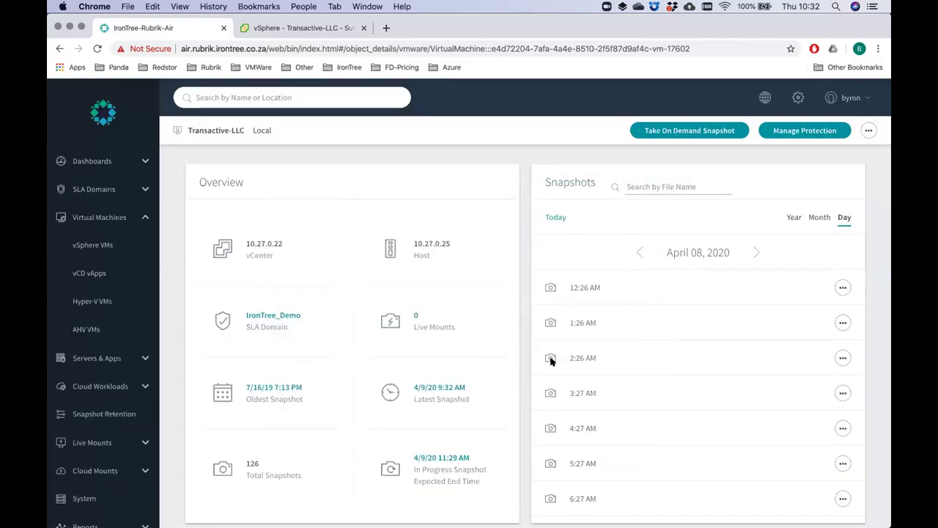
- Reopen Transactive-LLC from the vSphere VM list and view the restore job's details from the VM's activities
scroll(551, 358, "left", 5)
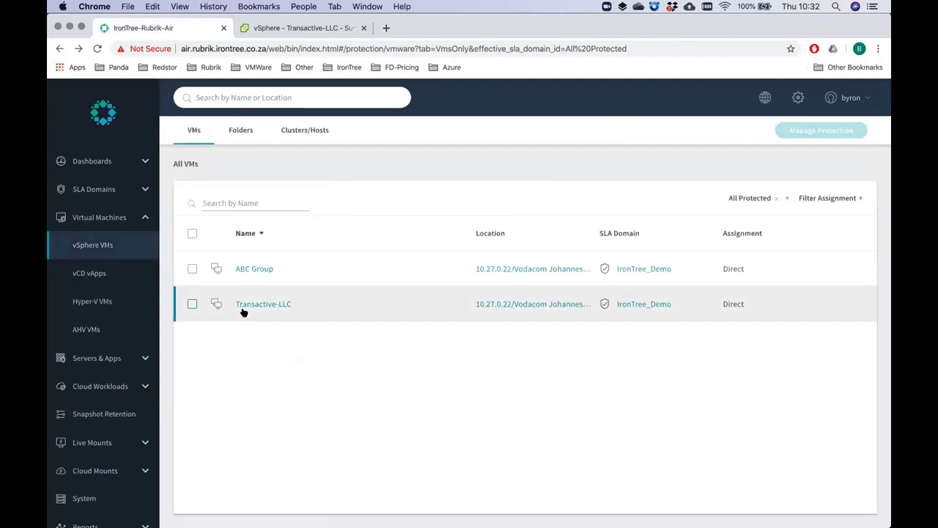
left_click(242, 309)
left_click(240, 304)
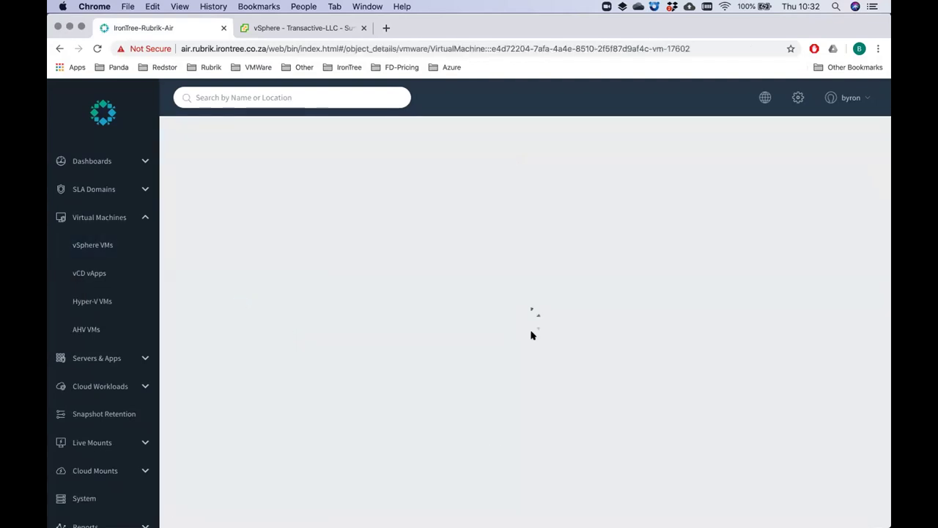
scroll(533, 335, "down", 5)
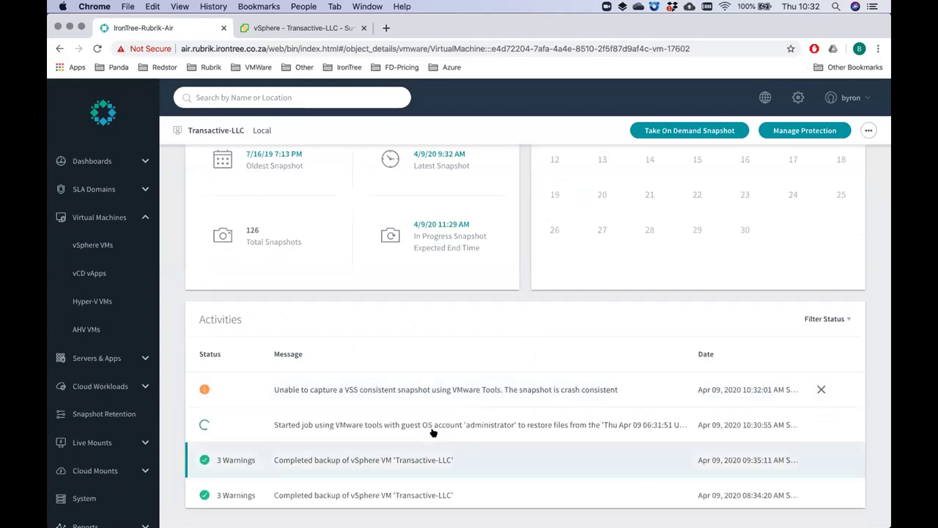
left_click(605, 422)
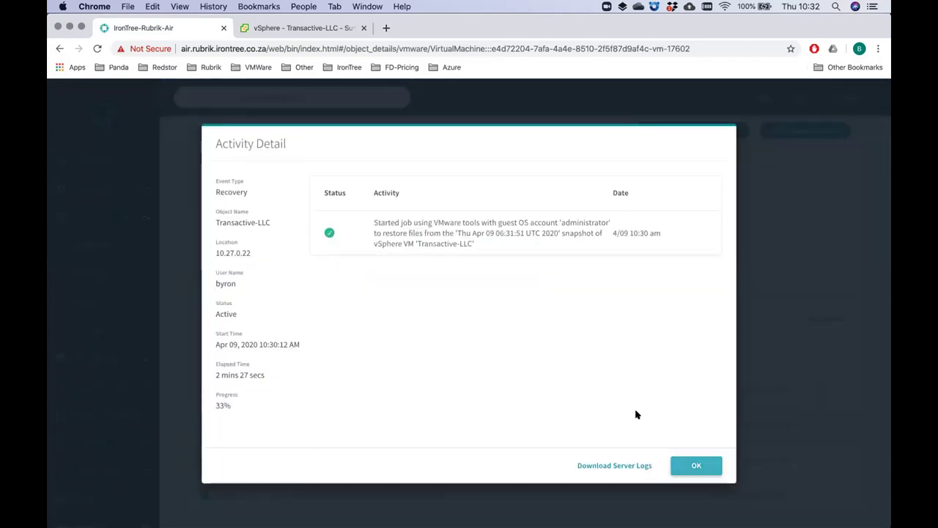
key("Escape")
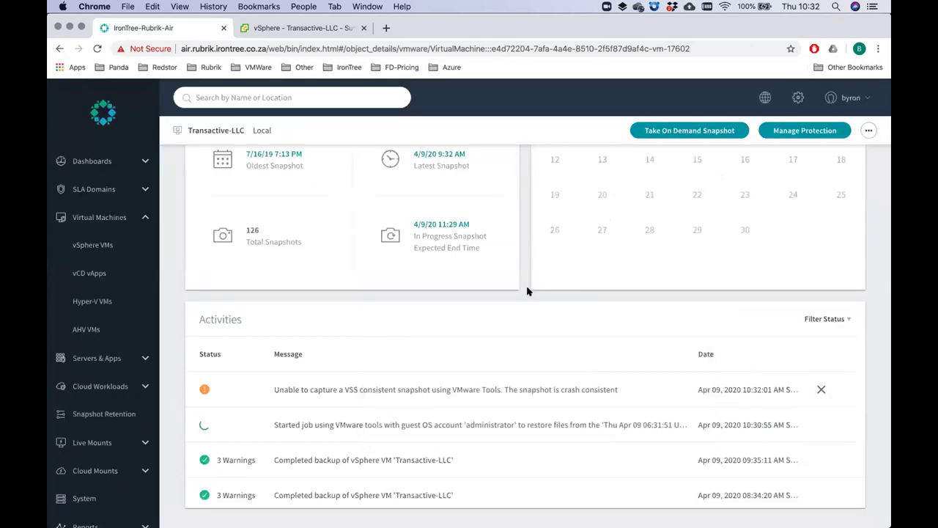
scroll(527, 291, "up", 5)
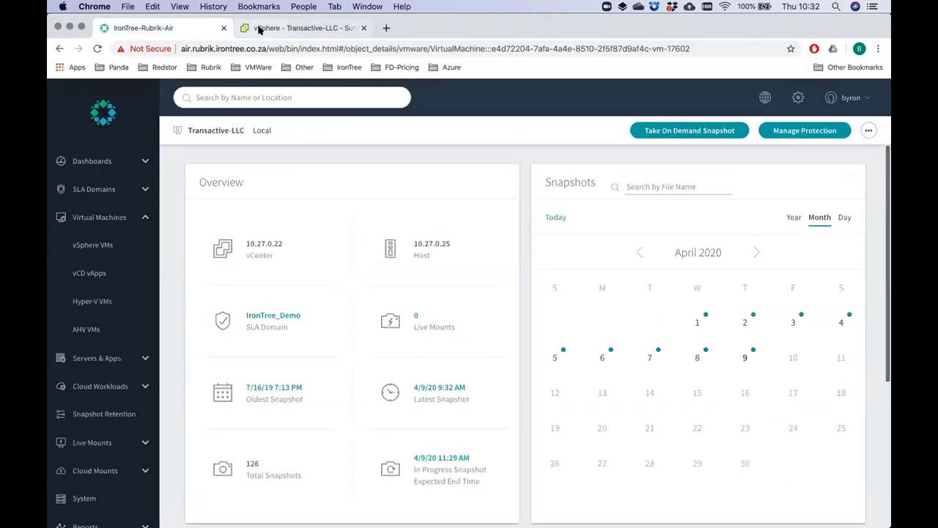
- Return to the remote console, minimize and reopen the Restore folder window to recheck its contents, and switch back to Rubrik
key("ctrl+Tab")
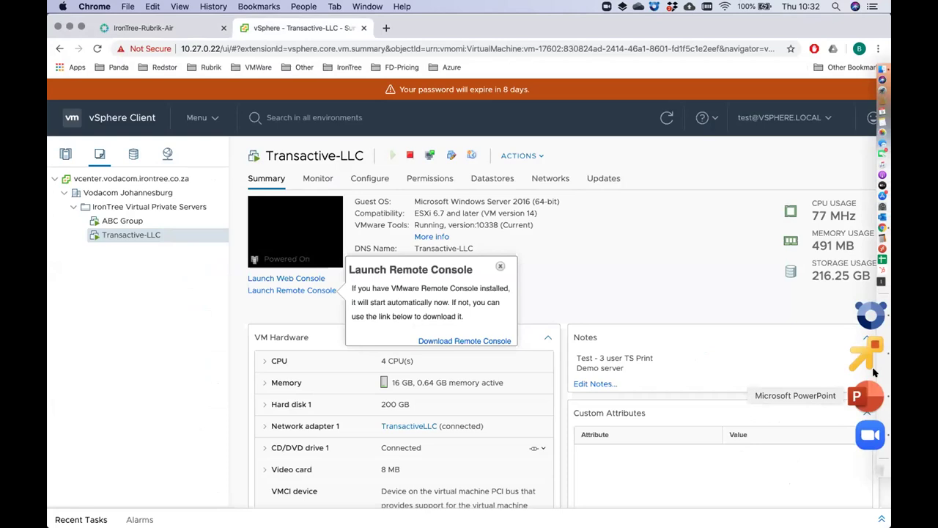
left_click(874, 374)
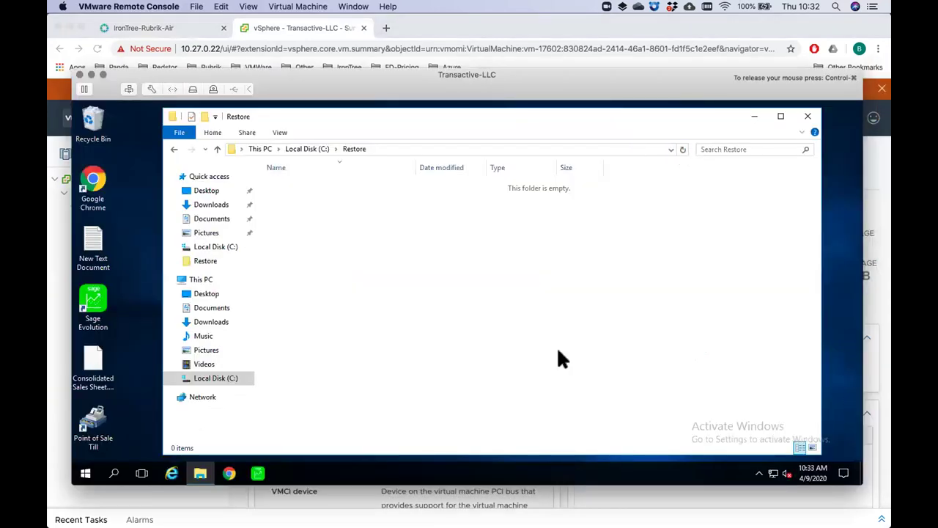
left_click(748, 112)
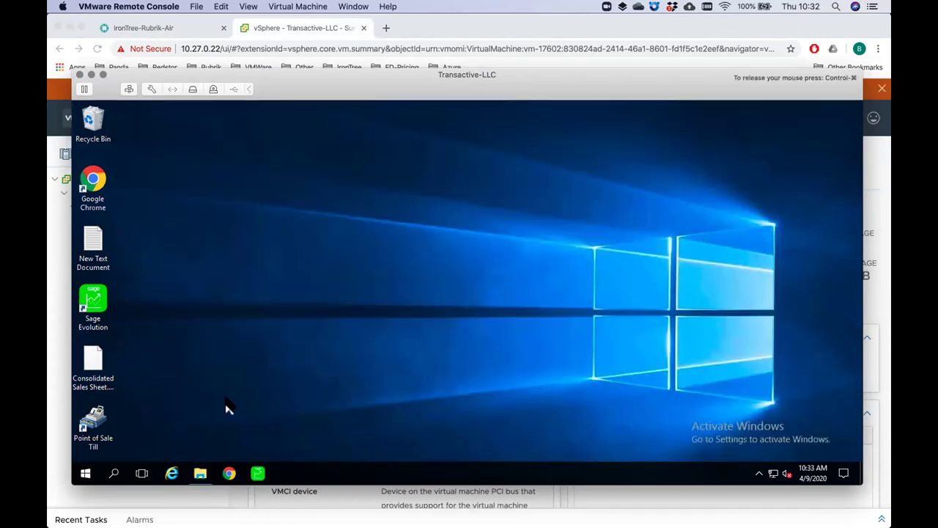
left_click(200, 473)
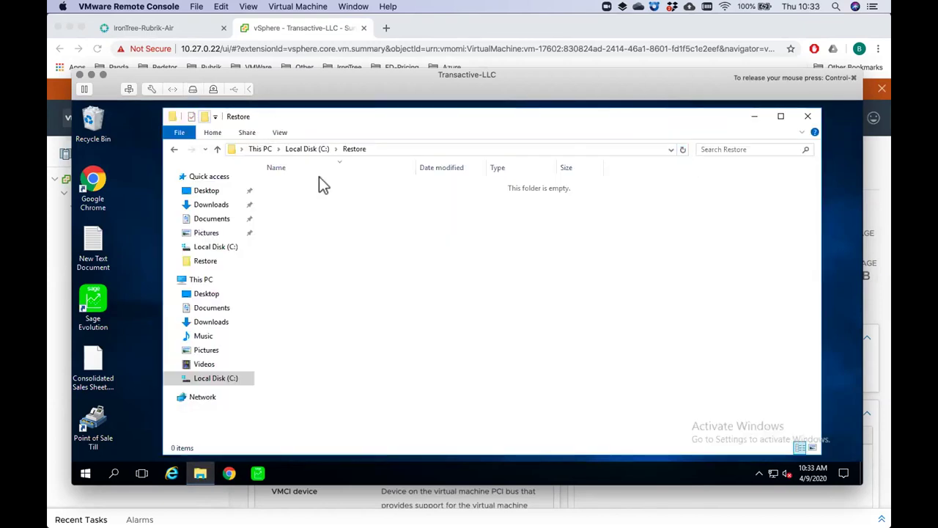
left_click_drag(404, 126, 386, 117)
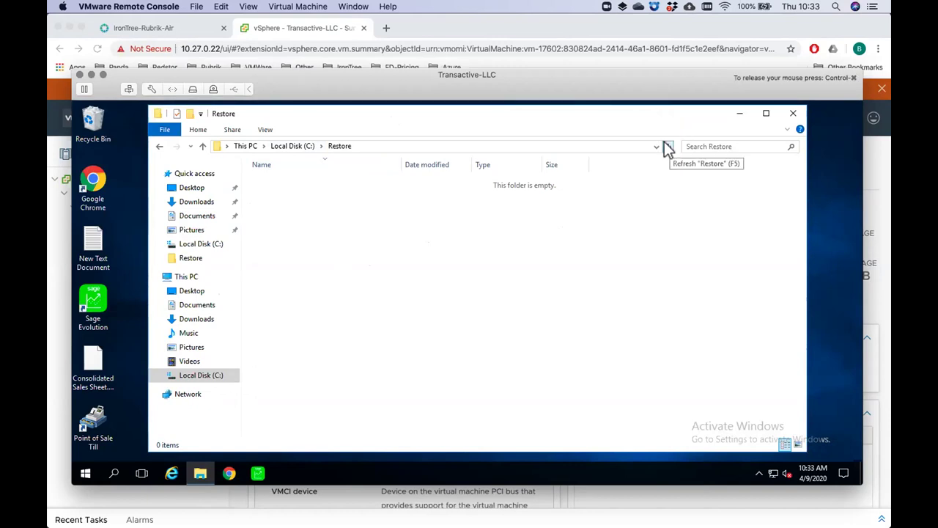
left_click(170, 28)
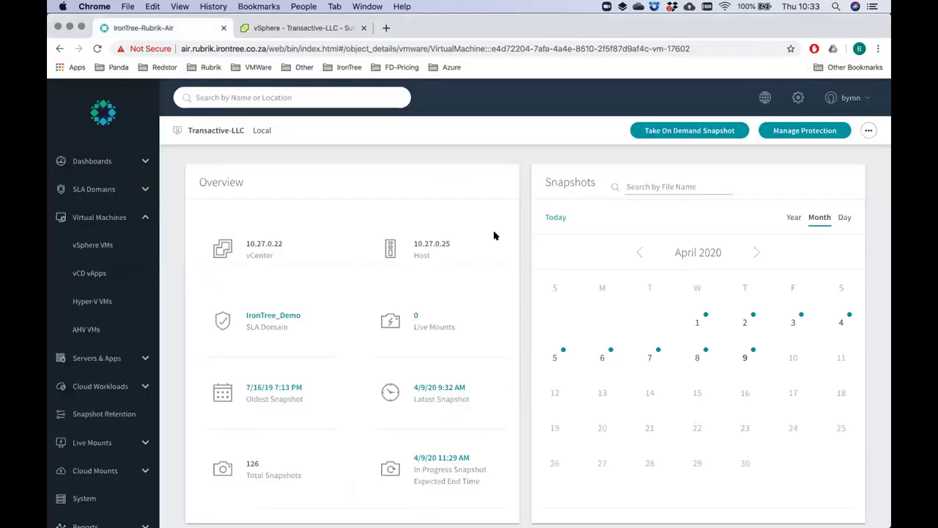
- Review the details of the Transactive-LLC restore job from the activity log again, and close them
left_click(763, 97)
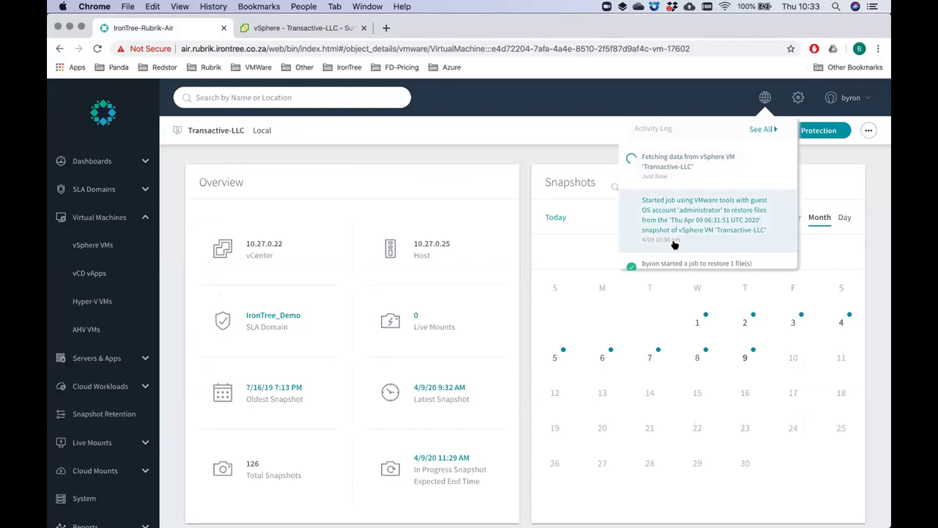
scroll(698, 245, "down", 2)
scroll(698, 245, "down", 3)
scroll(698, 245, "up", 5)
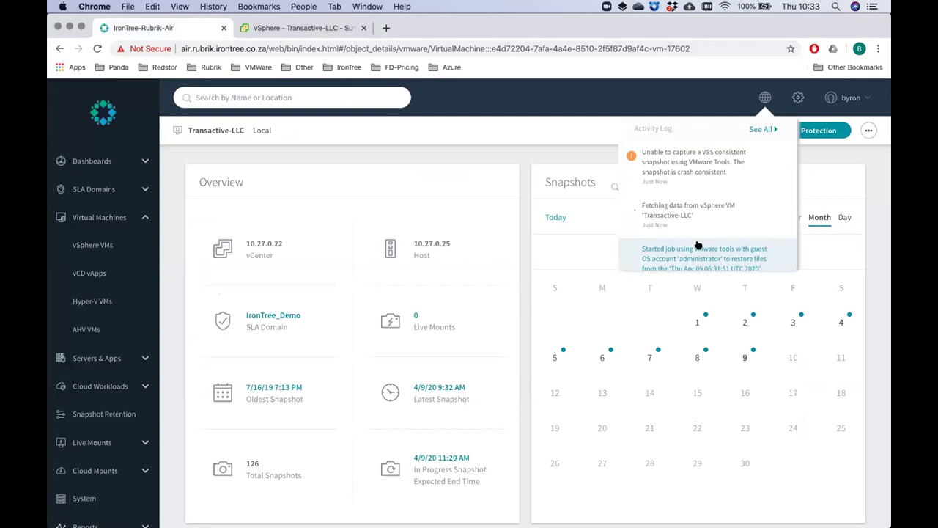
scroll(695, 250, "down", 1)
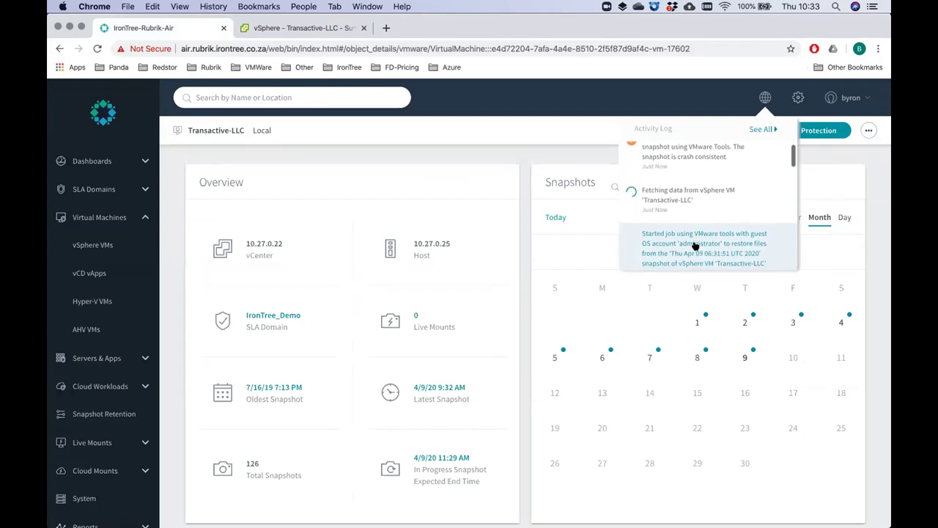
left_click(697, 246)
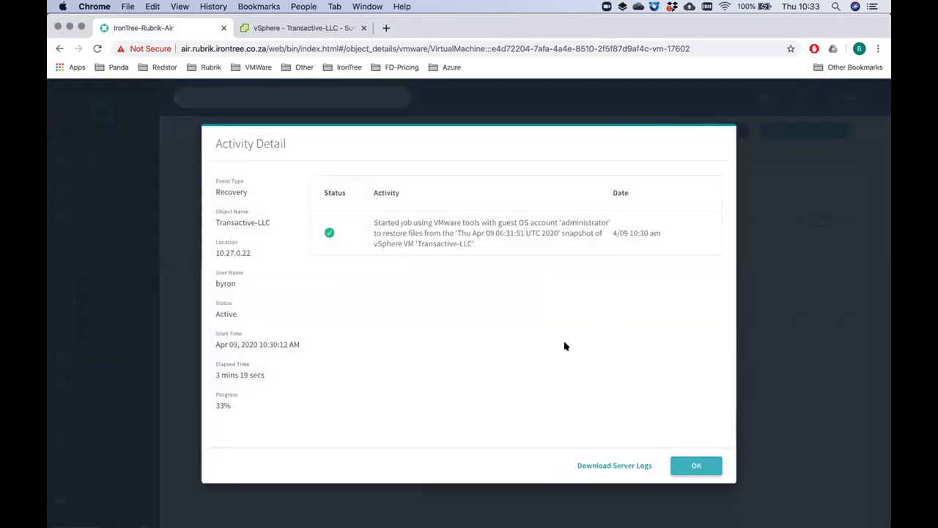
left_click(697, 470)
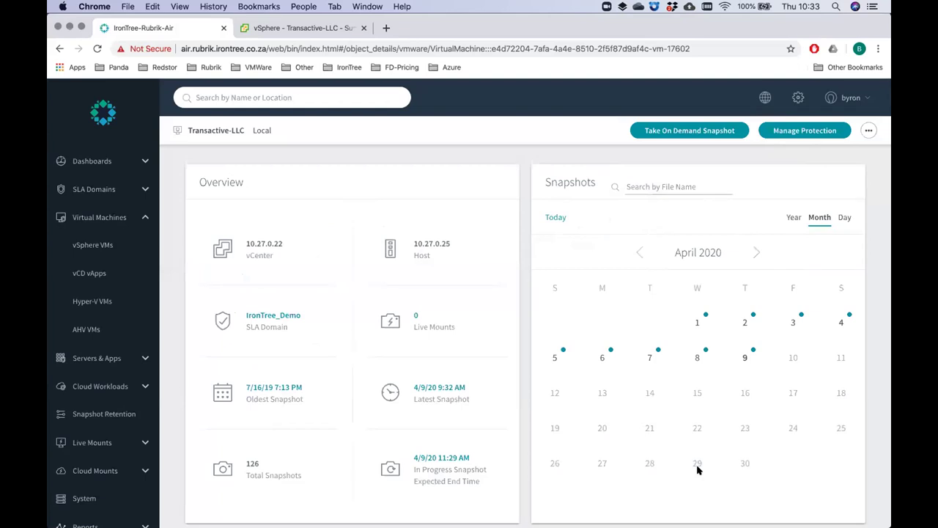
- Review the details of the running Transactive-LLC backup in the VM's activities, and cancel that backup
left_click(709, 7)
left_click(708, 7)
scroll(518, 357, "down", 5)
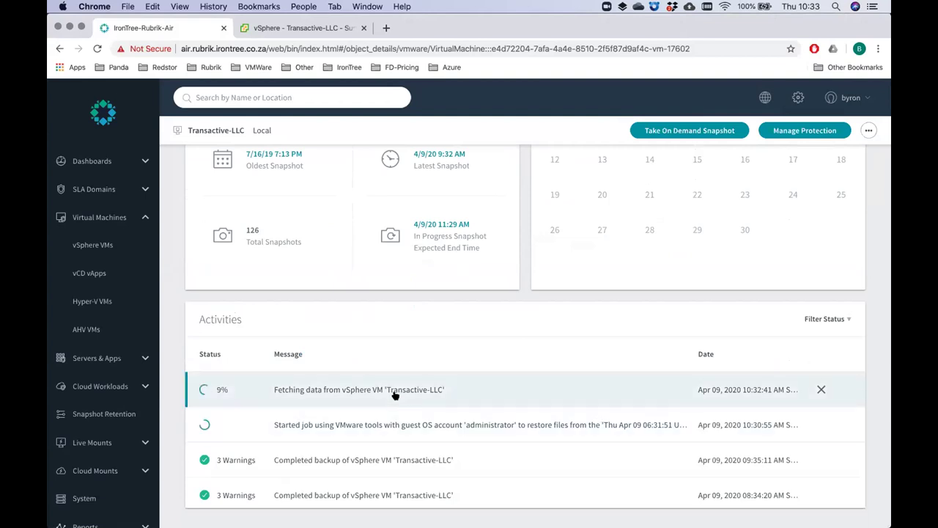
left_click(396, 393)
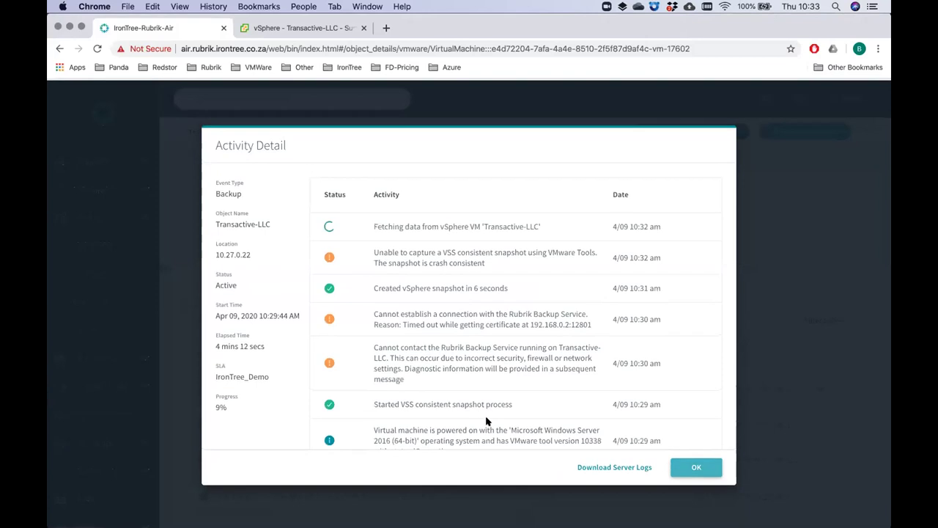
scroll(486, 421, "down", 4)
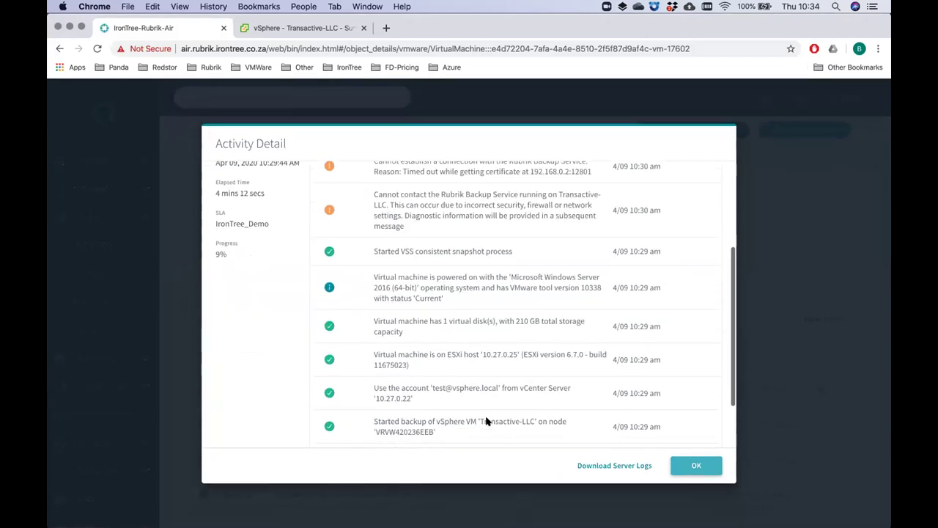
scroll(486, 421, "up", 5)
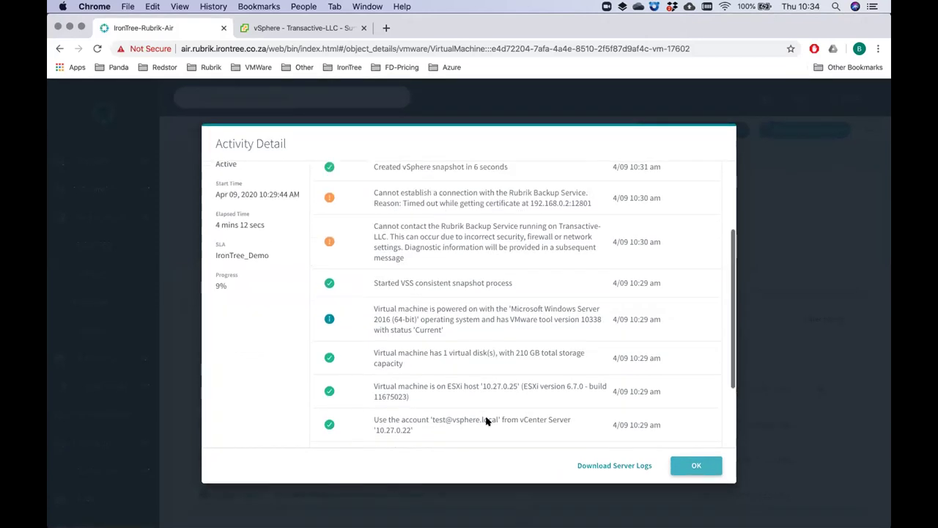
left_click(700, 468)
left_click(822, 388)
left_click(562, 348)
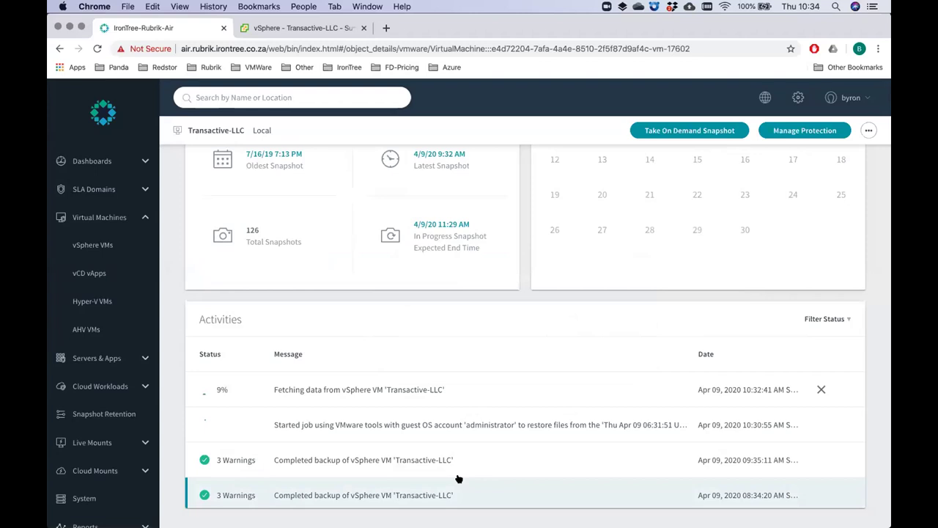
- Examine the Transactive-LLC overview and activities to monitor the backup cancellation and the restore job
scroll(459, 477, "up", 4)
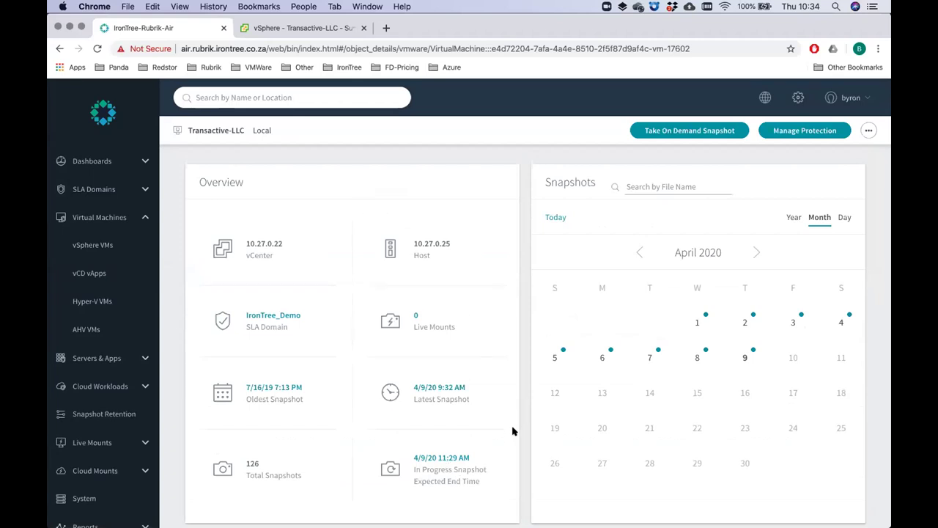
scroll(513, 431, "down", 1)
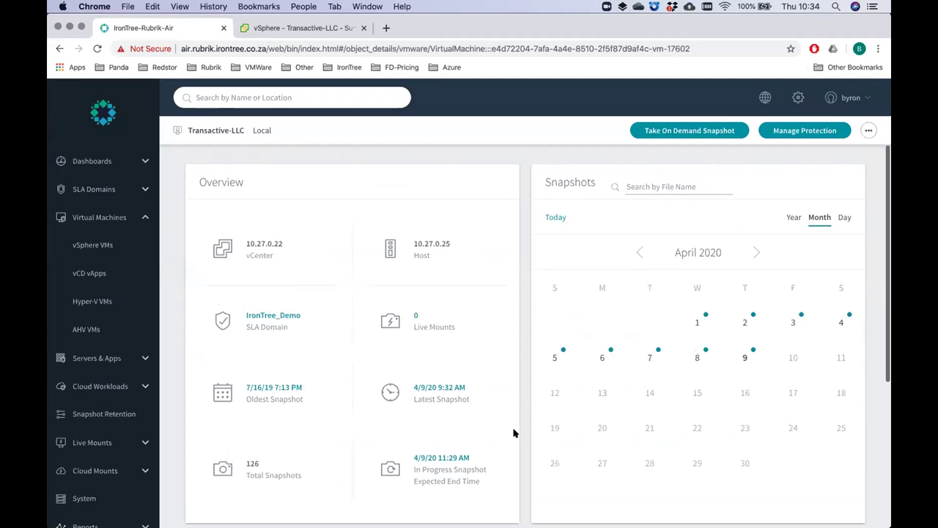
scroll(513, 433, "down", 5)
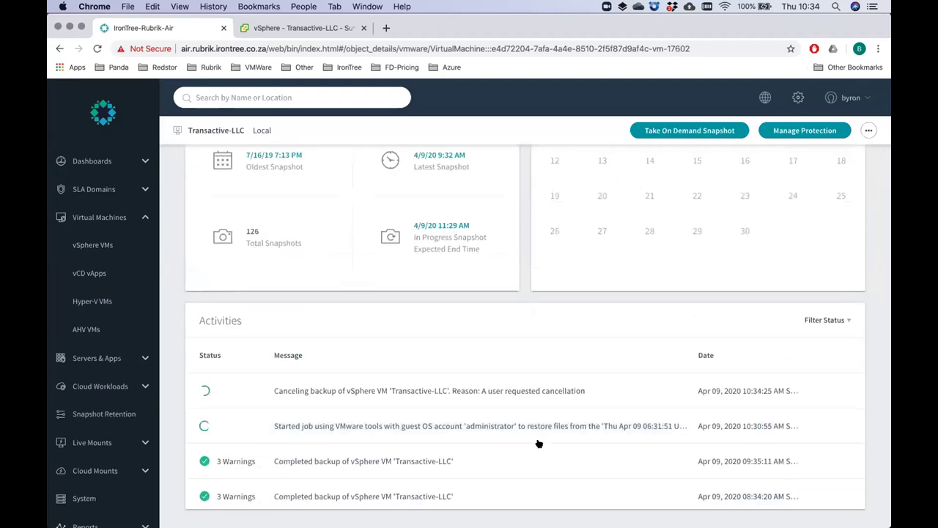
scroll(521, 260, "up", 3)
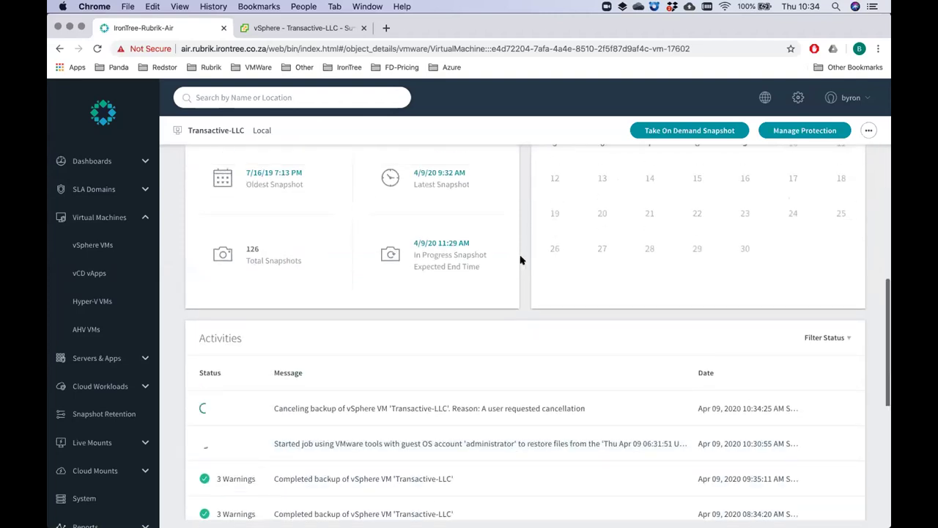
scroll(520, 259, "up", 2)
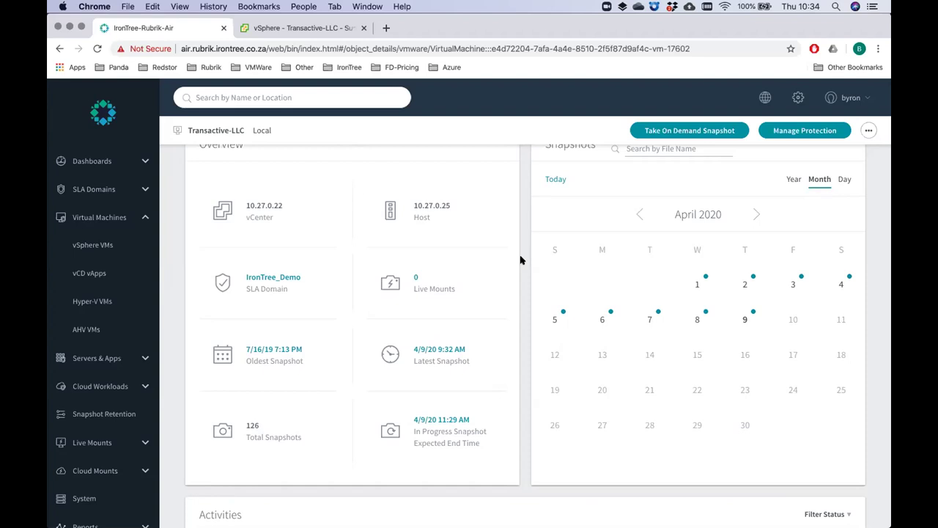
scroll(521, 260, "up", 2)
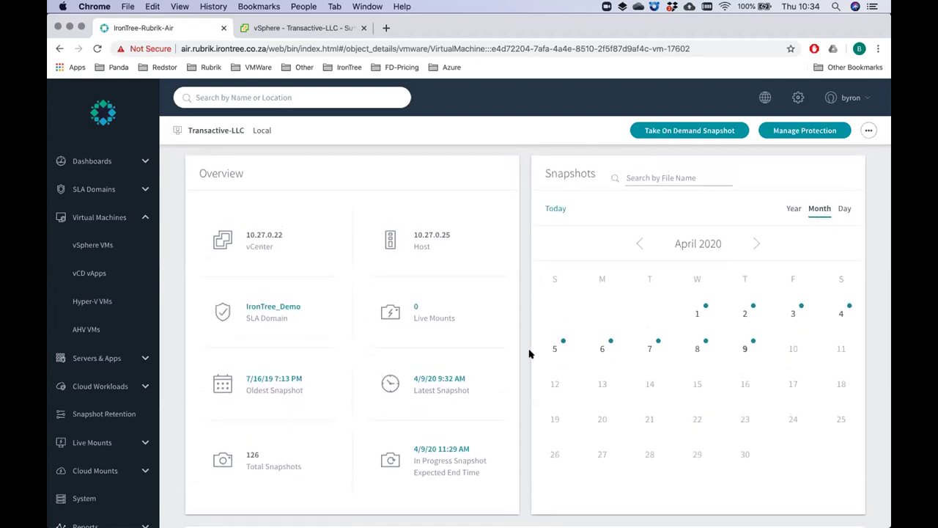
scroll(530, 354, "down", 5)
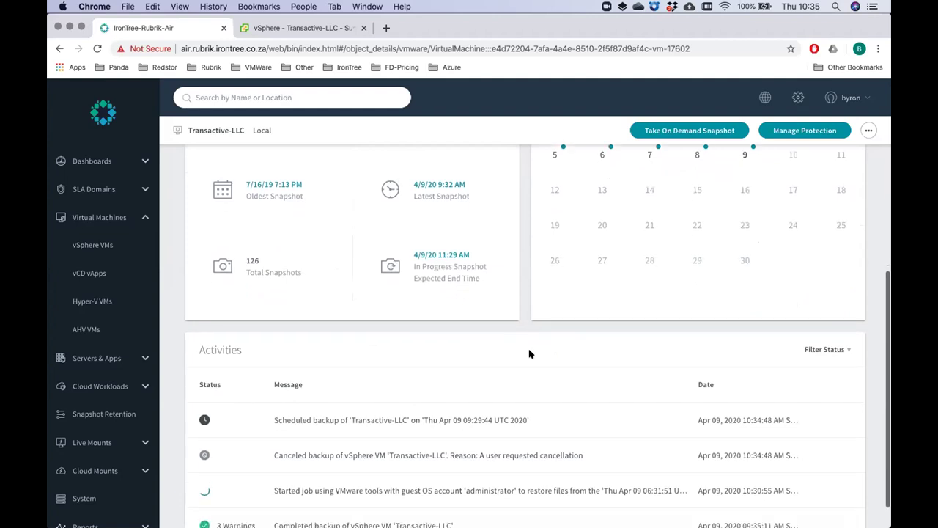
scroll(887, 398, "up", 5)
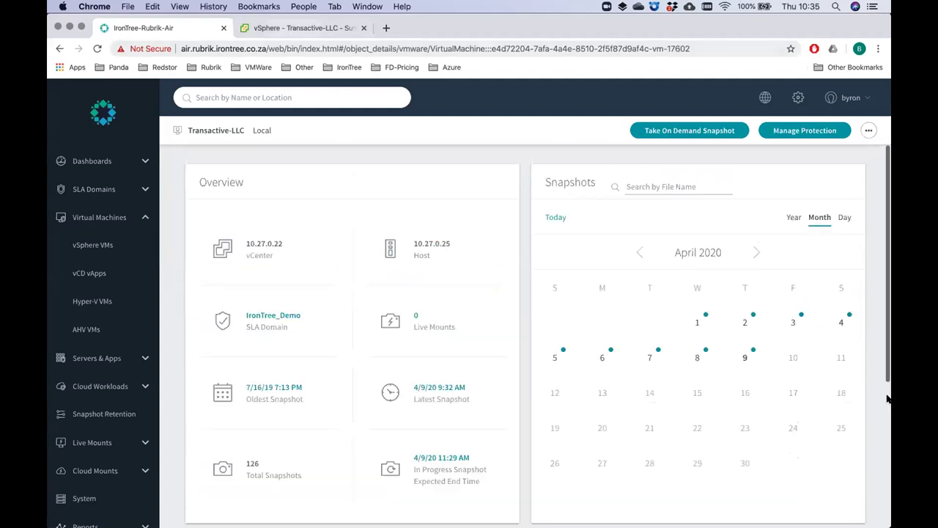
- Check the Restore folder for Consolidated Sales Sheet.xlsx in the VMware Remote Console, and return to Rubrik
key("ctrl+Tab")
mouse_move(889, 398)
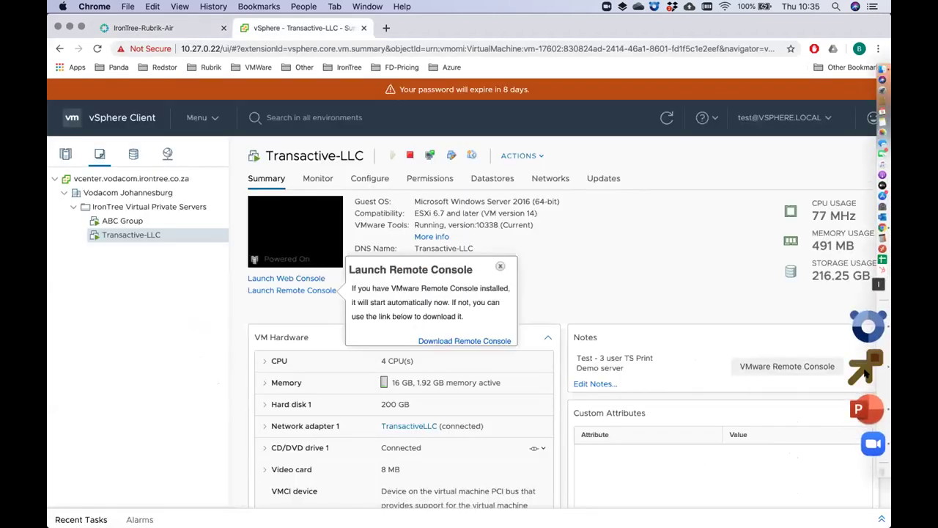
left_click(865, 370)
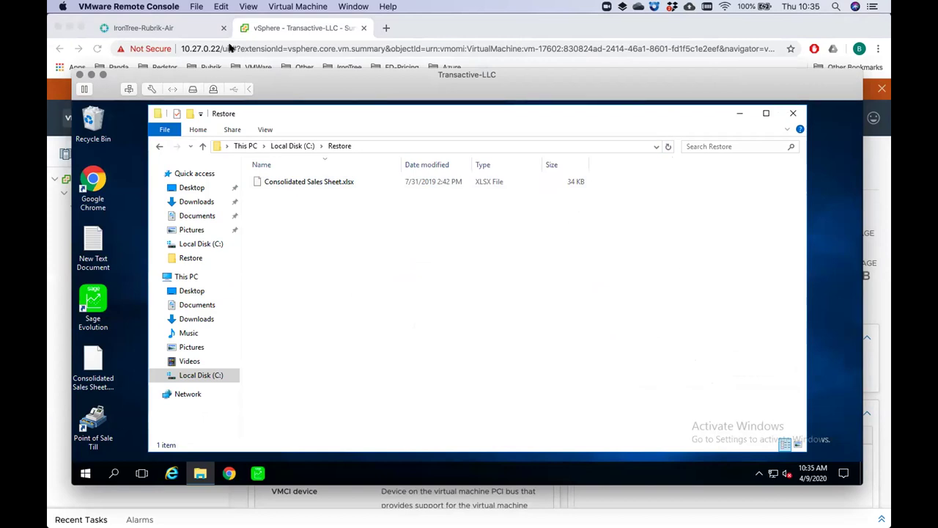
left_click(160, 26)
left_click(154, 31)
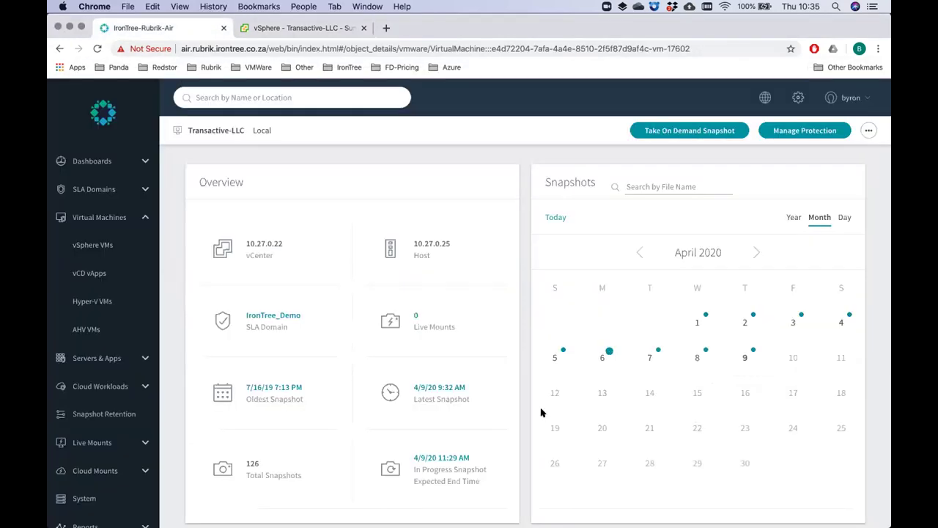
- Open the finished file restore's details from the activity log, examine its duration and data transferred, and close them
left_click(763, 101)
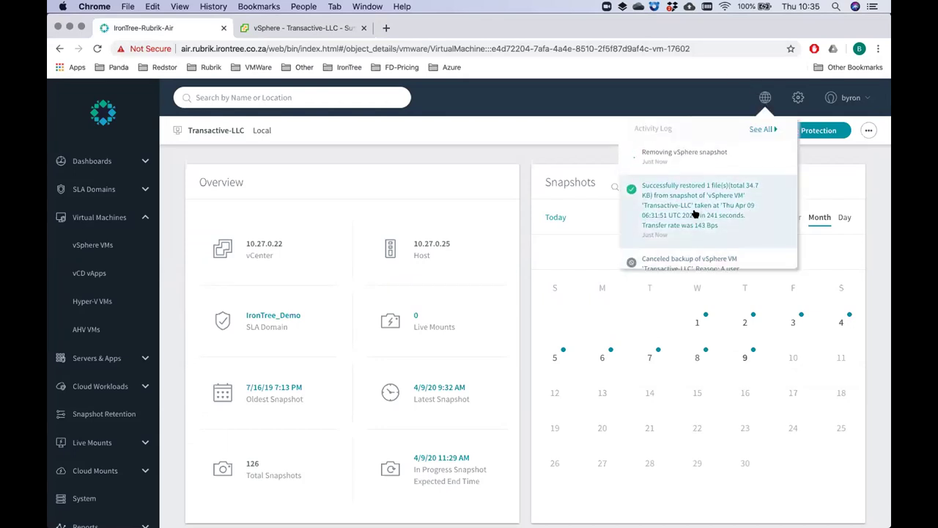
left_click(698, 207)
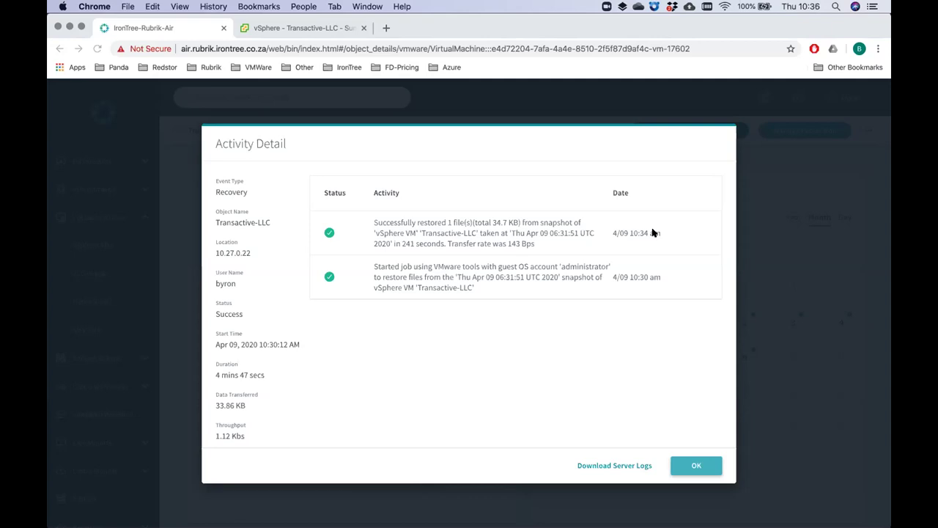
scroll(262, 396, "down", 1)
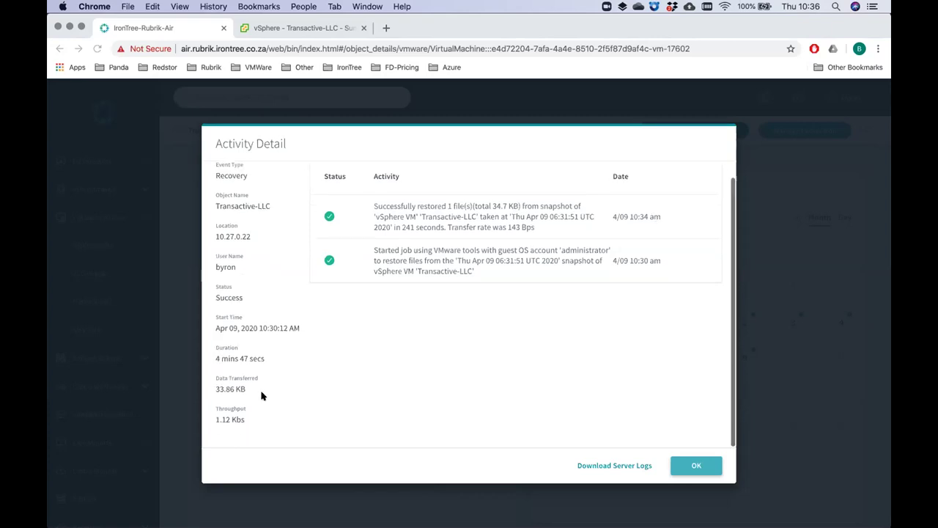
scroll(455, 405, "up", 1)
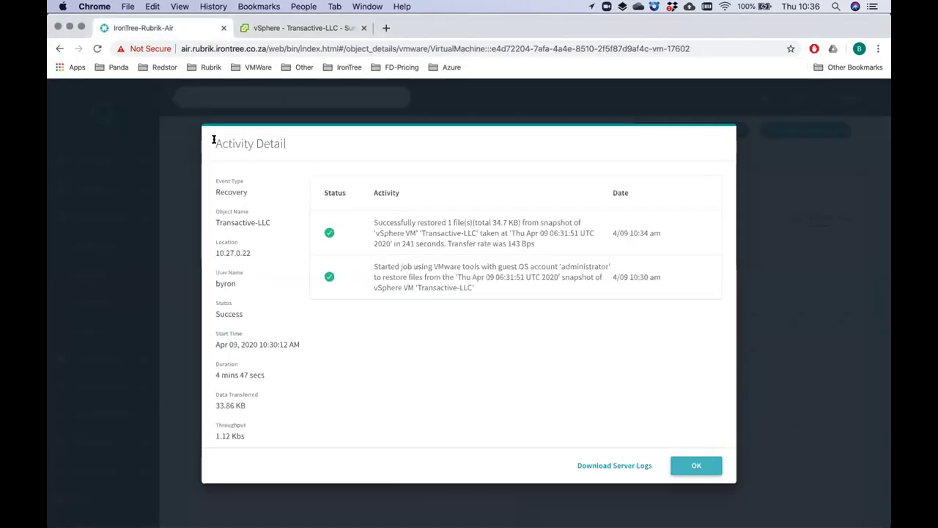
triple_click(308, 144)
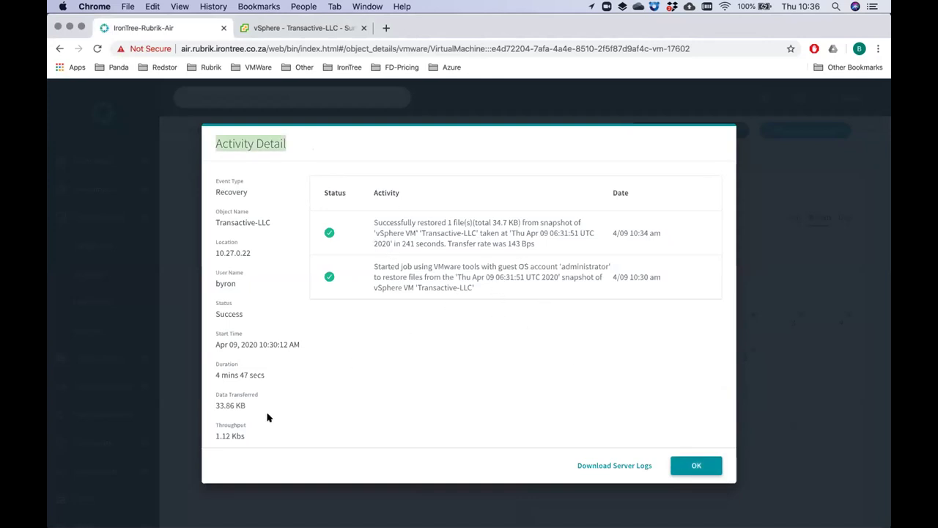
scroll(253, 381, "down", 1)
left_click_drag(215, 347, 269, 359)
left_click(269, 359)
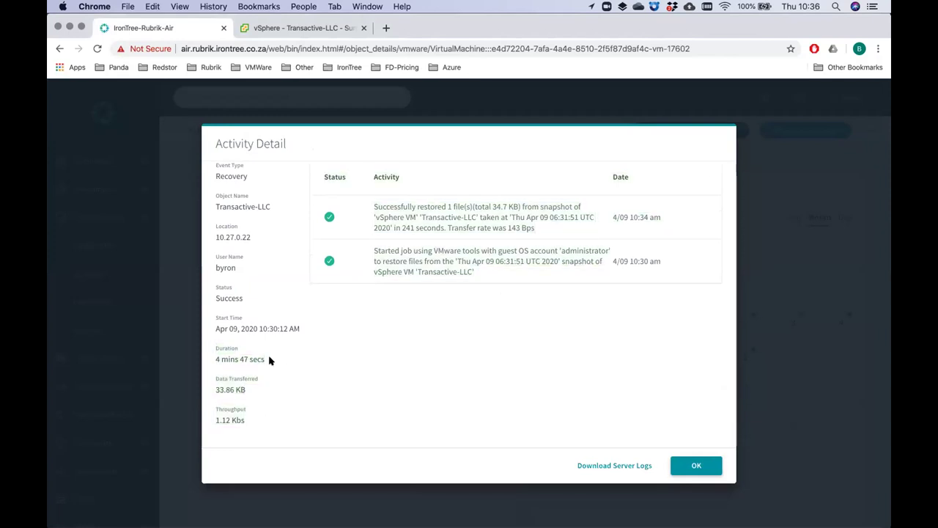
scroll(254, 289, "up", 1)
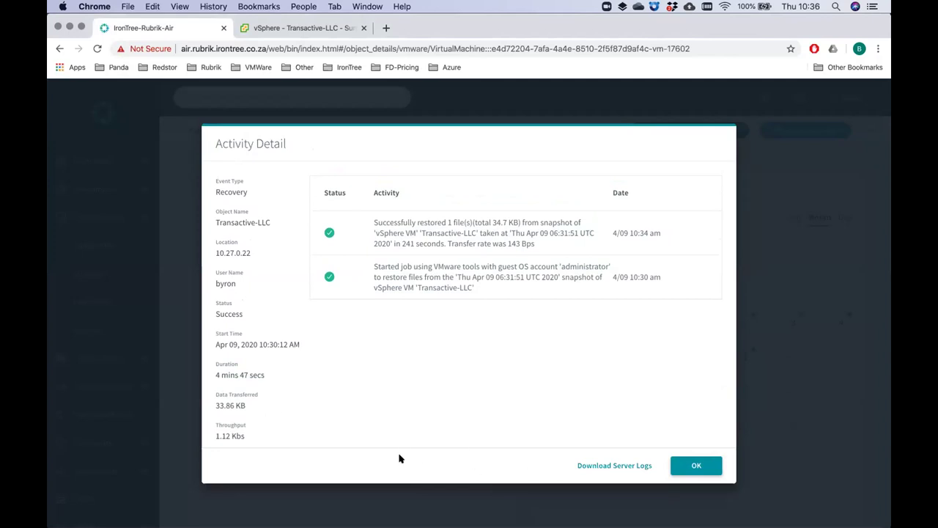
left_click(696, 465)
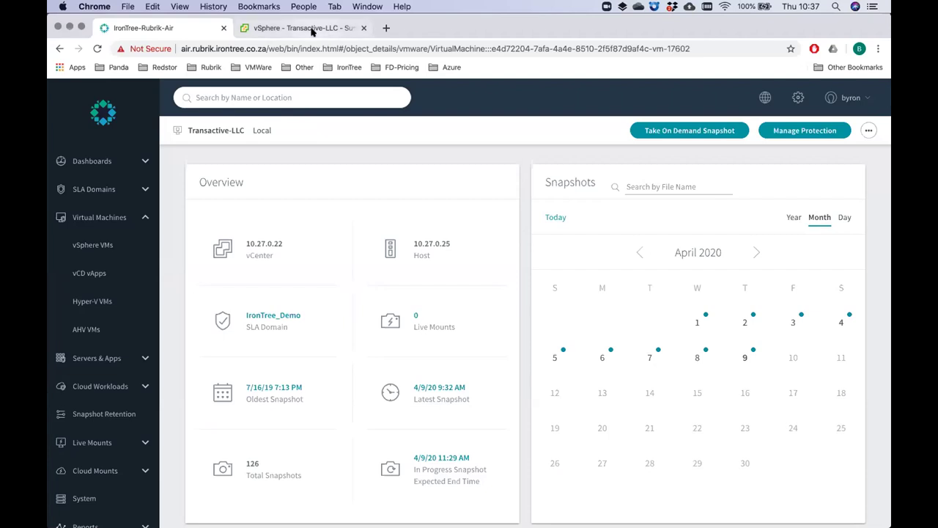
- Switch to the vSphere Client, dismiss the Launch Remote Console notice for Transactive-LLC, and return to Rubrik
left_click(311, 30)
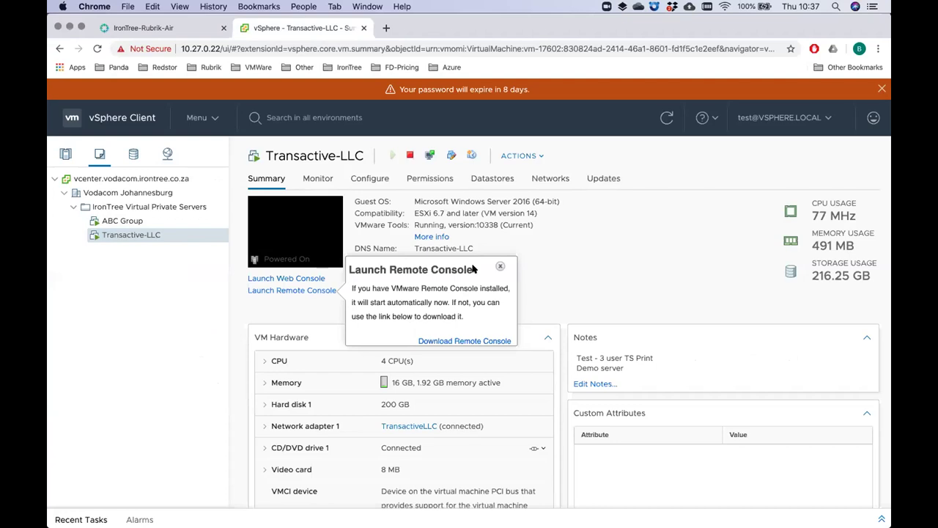
left_click(85, 264)
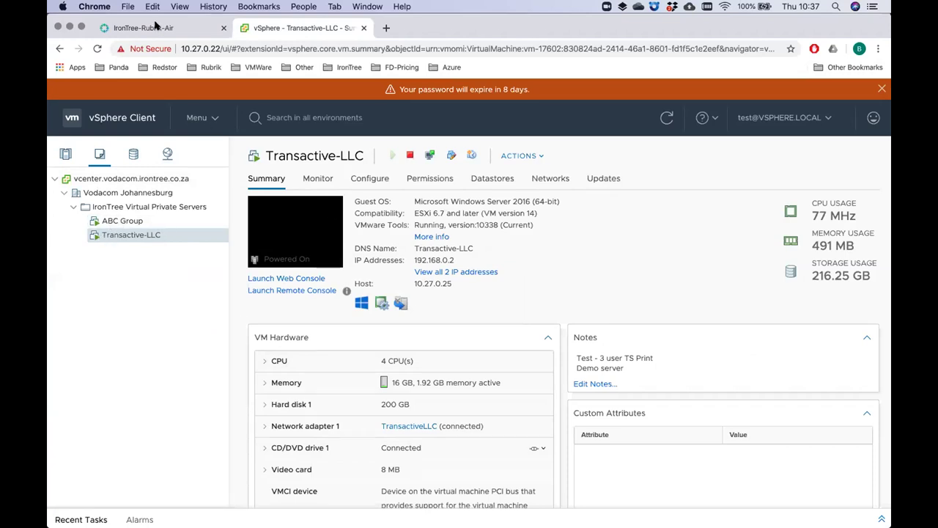
left_click(156, 27)
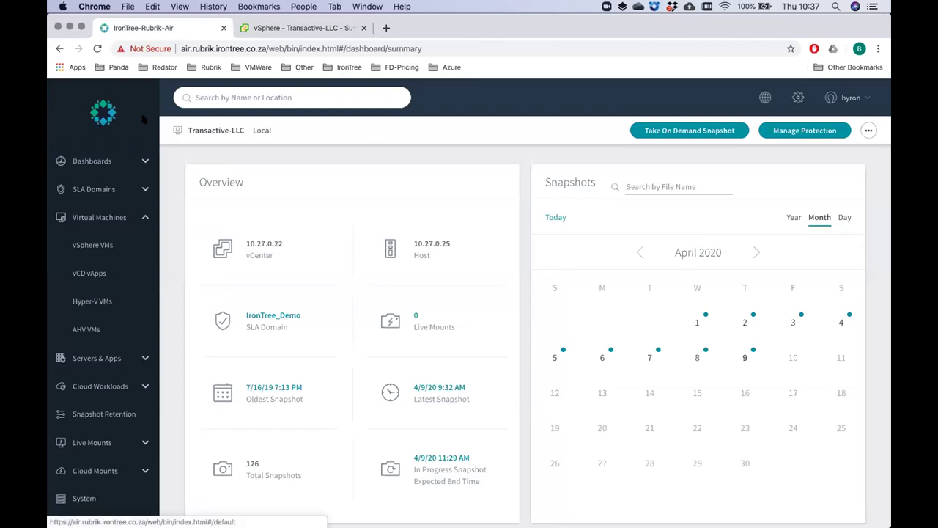
- Go to the summary dashboard, and open the Transactive-LLC page from the list of vSphere virtual machines
left_click(143, 119)
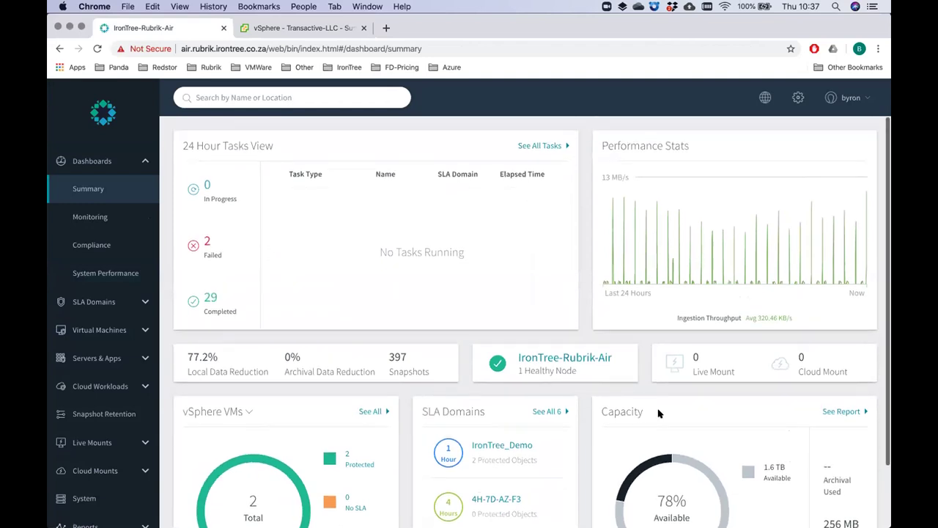
left_click(156, 171)
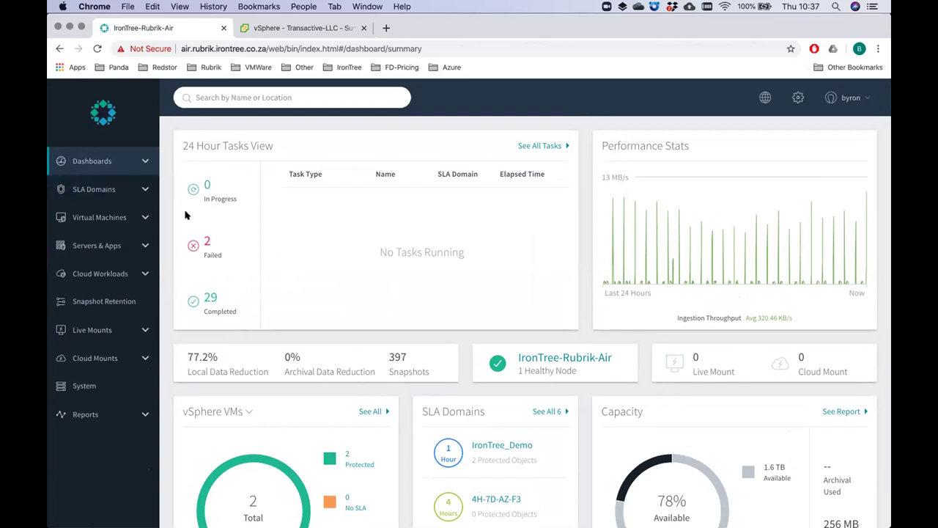
left_click(140, 228)
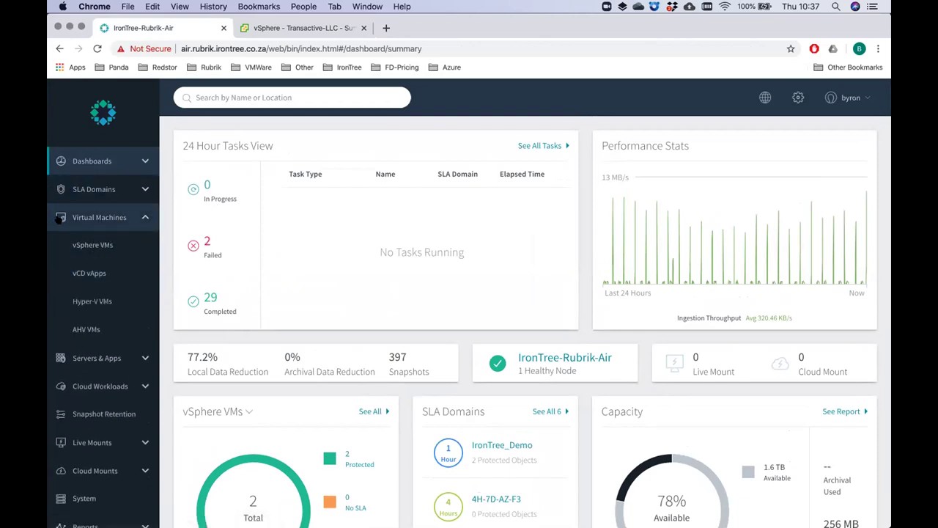
left_click(110, 245)
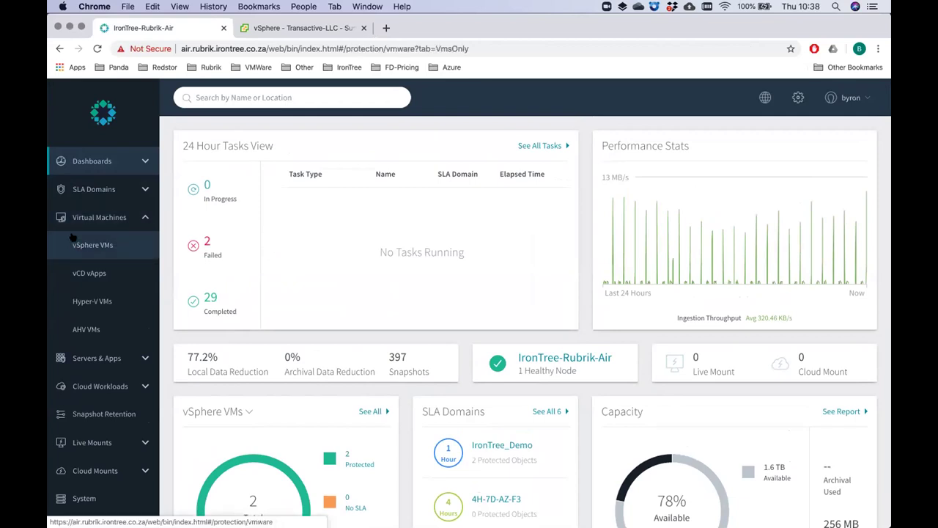
left_click(262, 304)
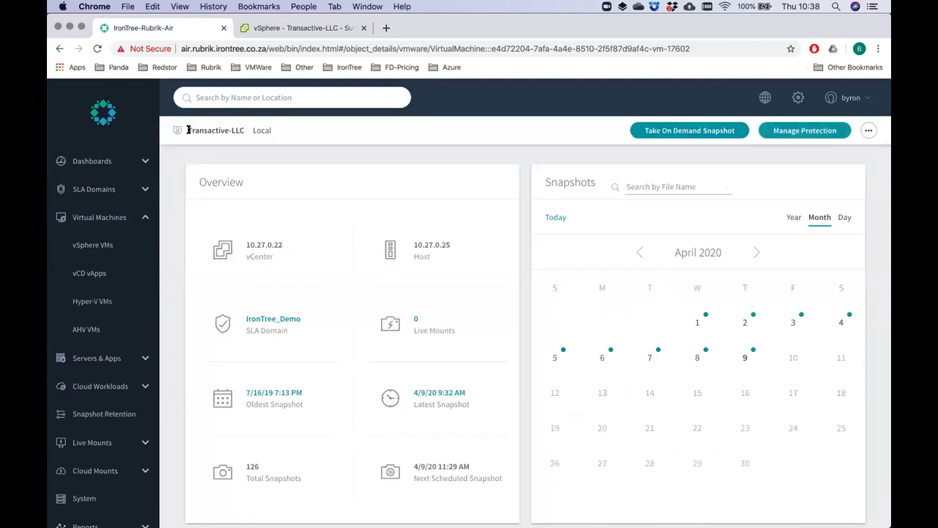
left_click_drag(277, 129, 277, 129)
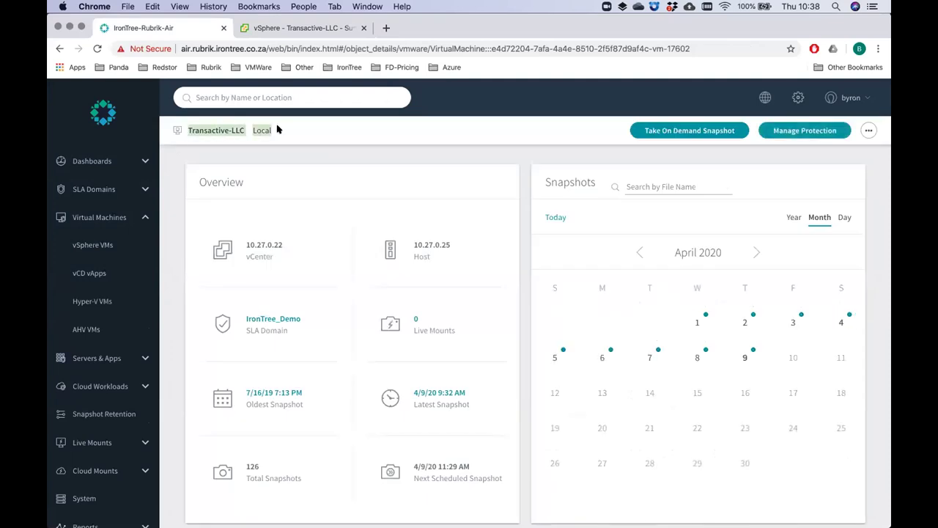
left_click(214, 136)
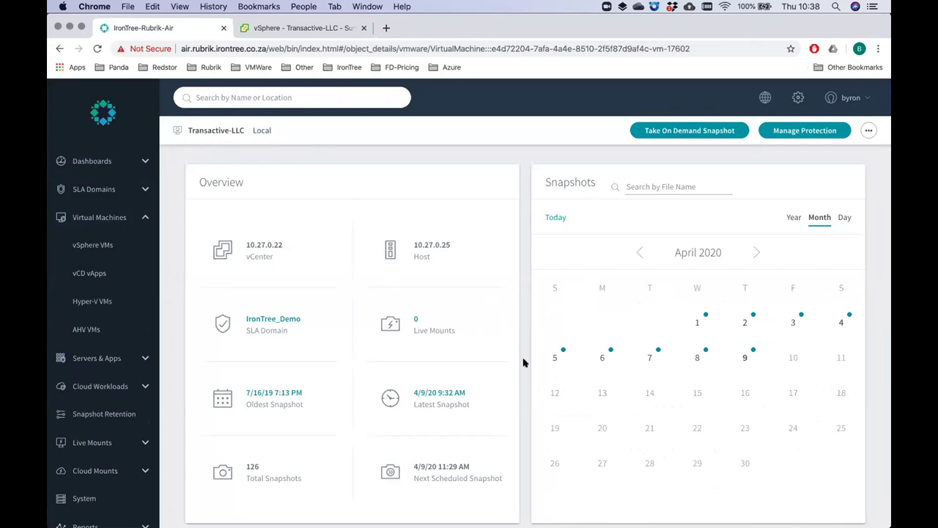
- Review Transactive-LLC's hourly snapshots for April 9, 2020, and return to the month calendar
scroll(523, 362, "down", 1)
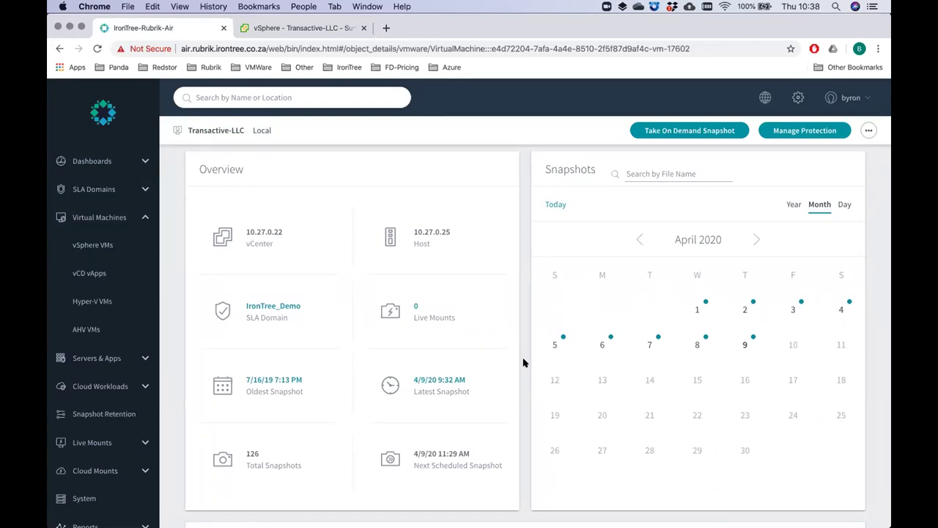
left_click(745, 346)
scroll(607, 395, "up", 2)
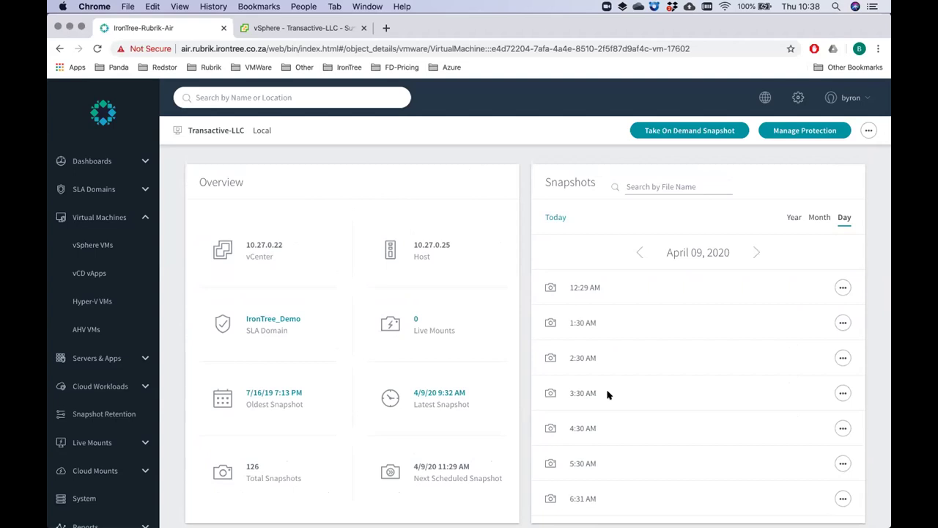
scroll(607, 411, "up", 1)
left_click(814, 218)
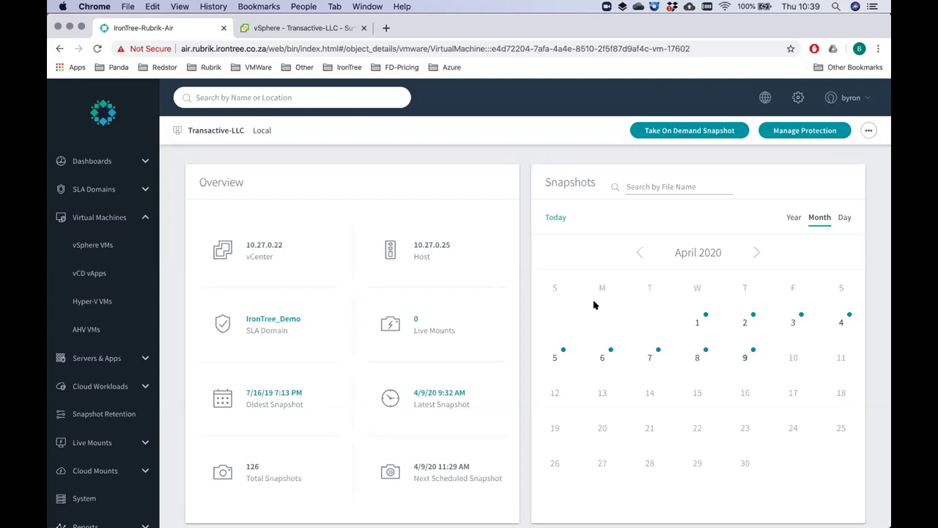
- Open the snapshots of April 7, 2020 and browse that day's hourly recovery points
left_click(650, 359)
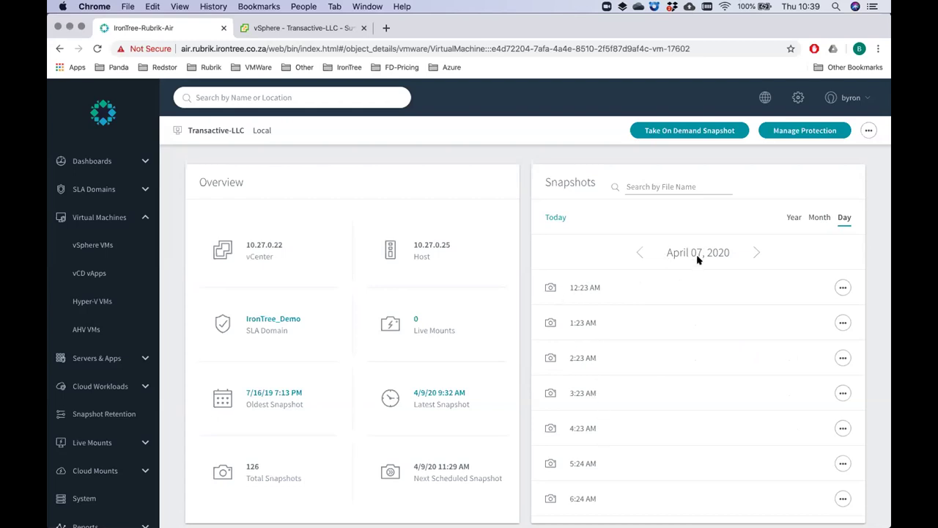
scroll(641, 421, "down", 5)
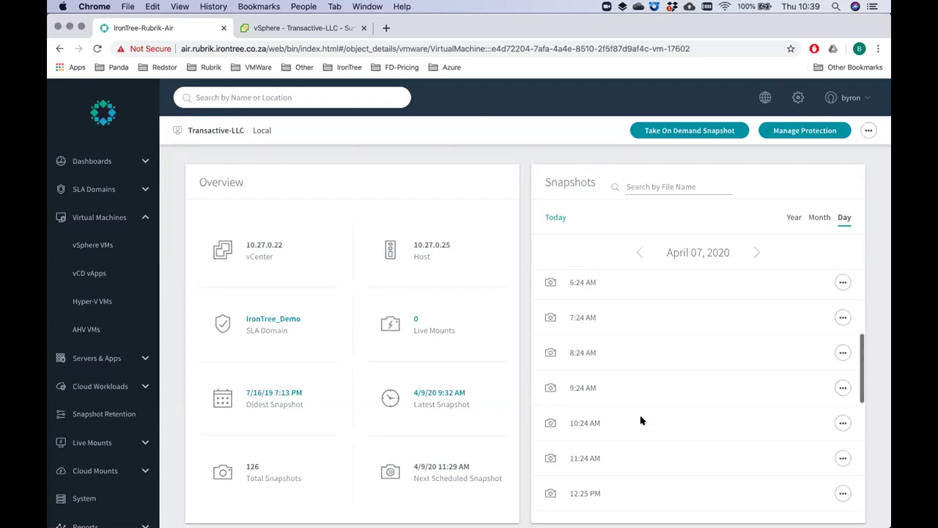
scroll(641, 419, "up", 3)
scroll(640, 419, "down", 5)
scroll(697, 363, "up", 2)
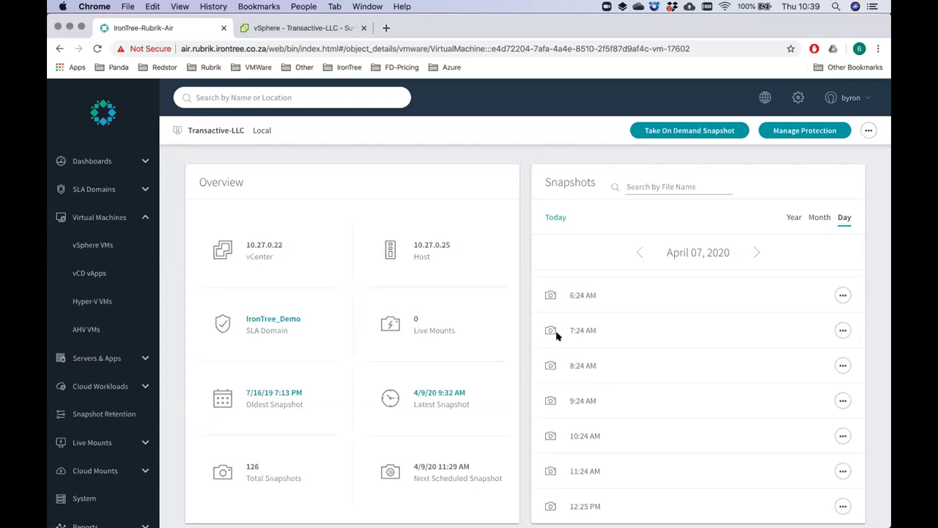
- Mount the 8:24 AM snapshot as a virtual machine on ESXi host 10.27.0.23, removing virtual network devices and leaving it set to power on
left_click(841, 366)
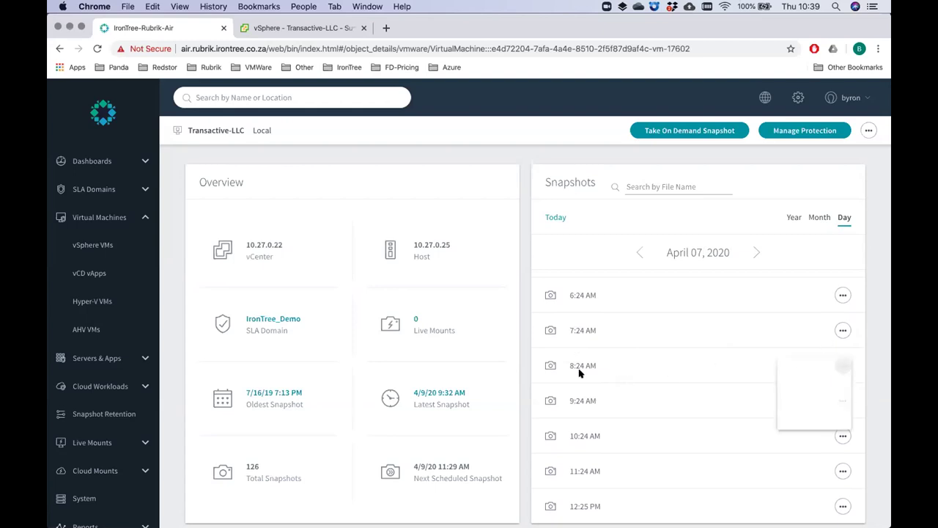
left_click(843, 365)
left_click(843, 365)
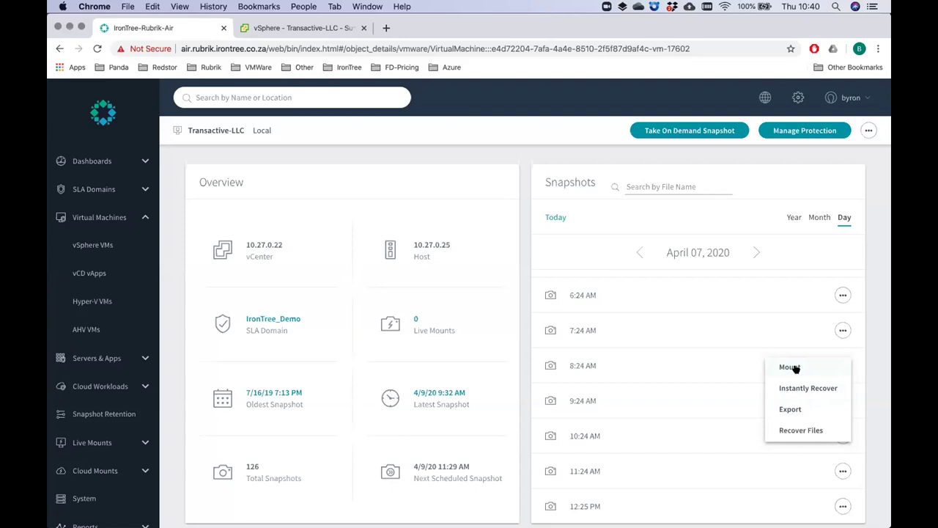
left_click(795, 368)
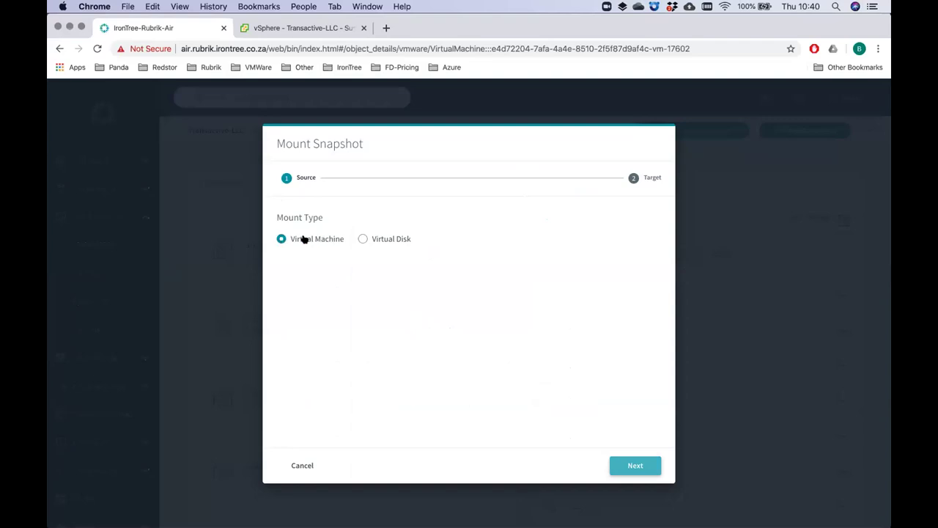
left_click(635, 468)
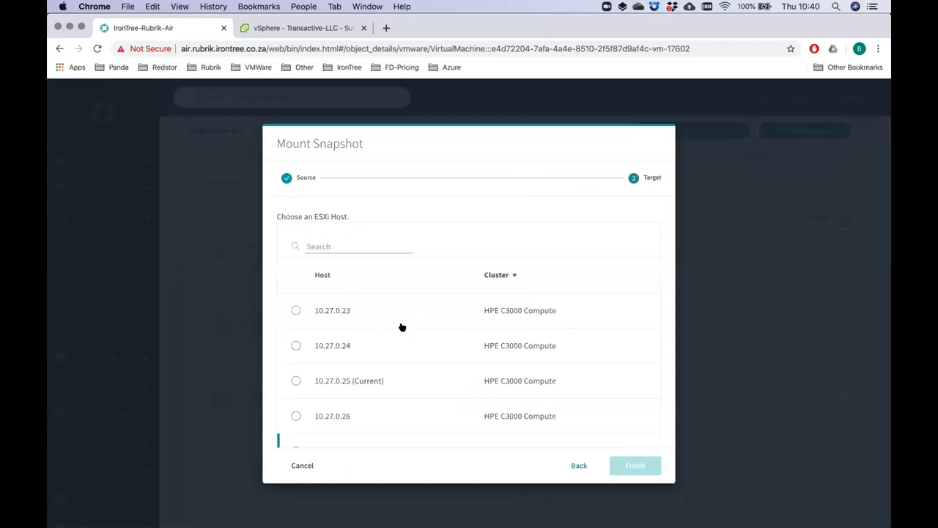
scroll(546, 374, "down", 5)
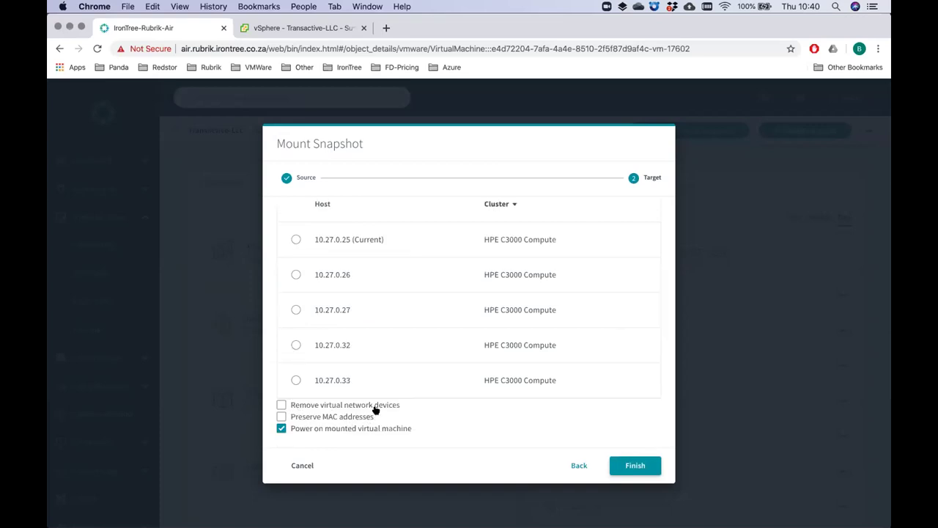
left_click(314, 404)
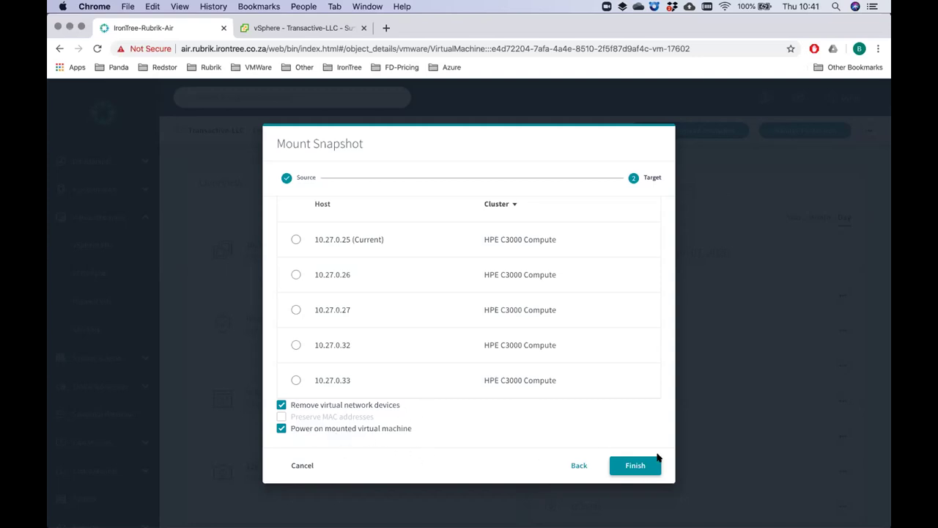
left_click(633, 465)
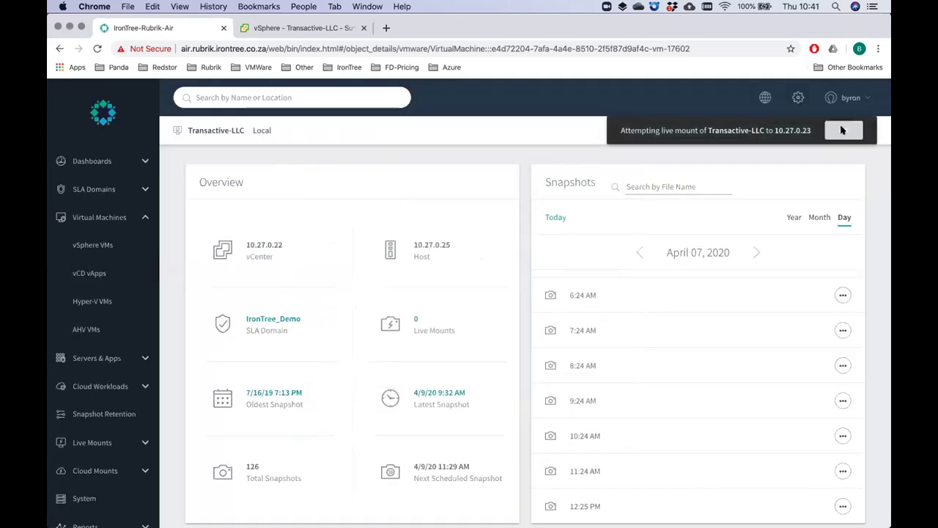
left_click(842, 128)
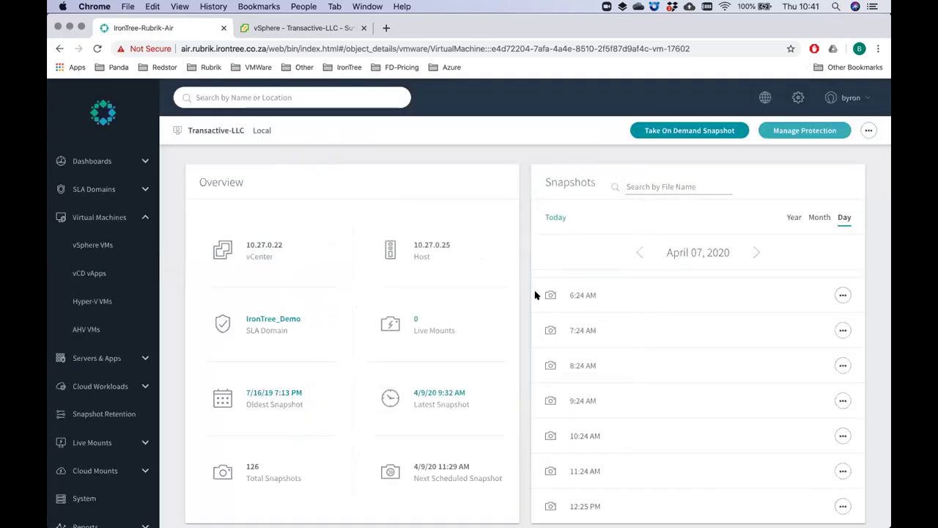
- Return the snapshot calendar to month view, check the running mount job's details from the activity log, and close them
left_click(822, 215)
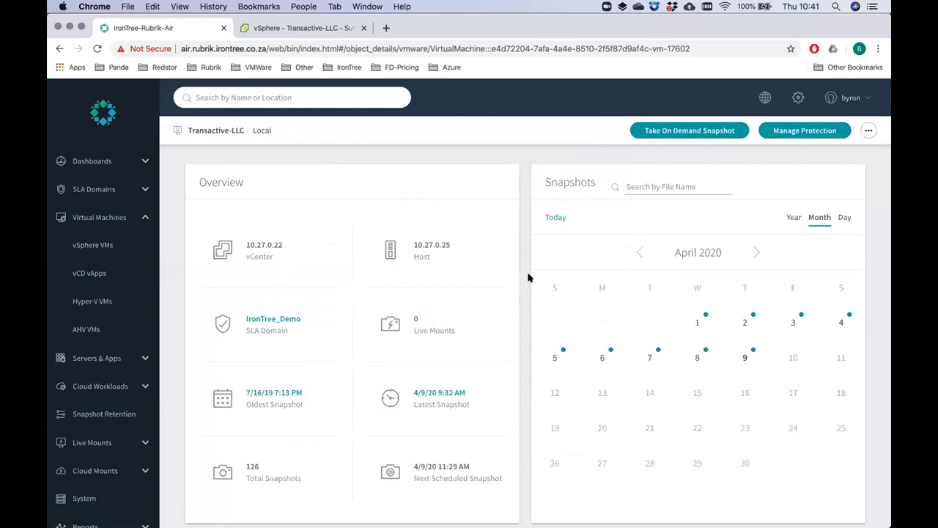
scroll(529, 277, "down", 4)
scroll(529, 277, "up", 4)
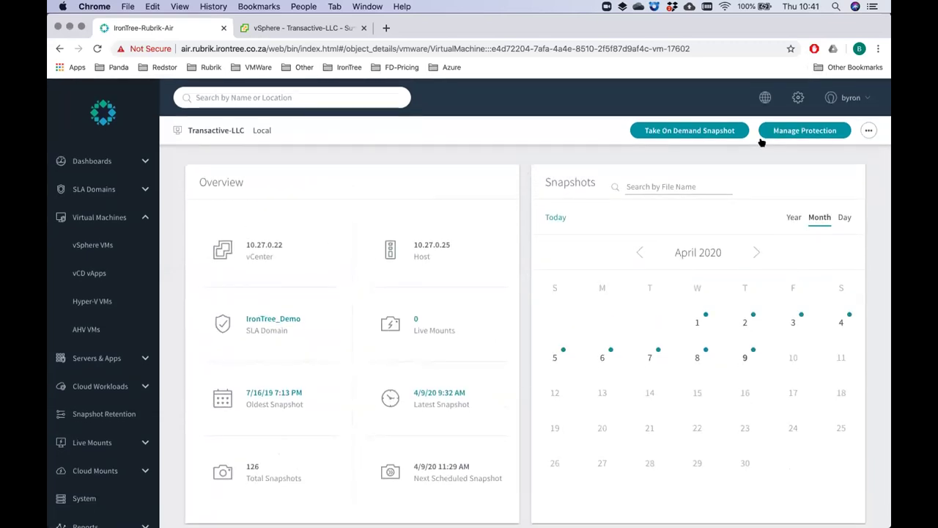
left_click(765, 97)
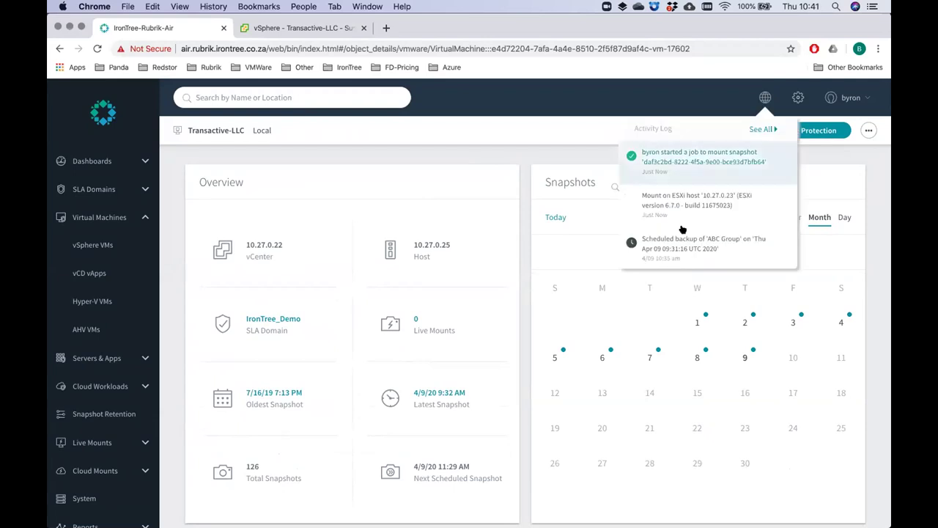
left_click(727, 193)
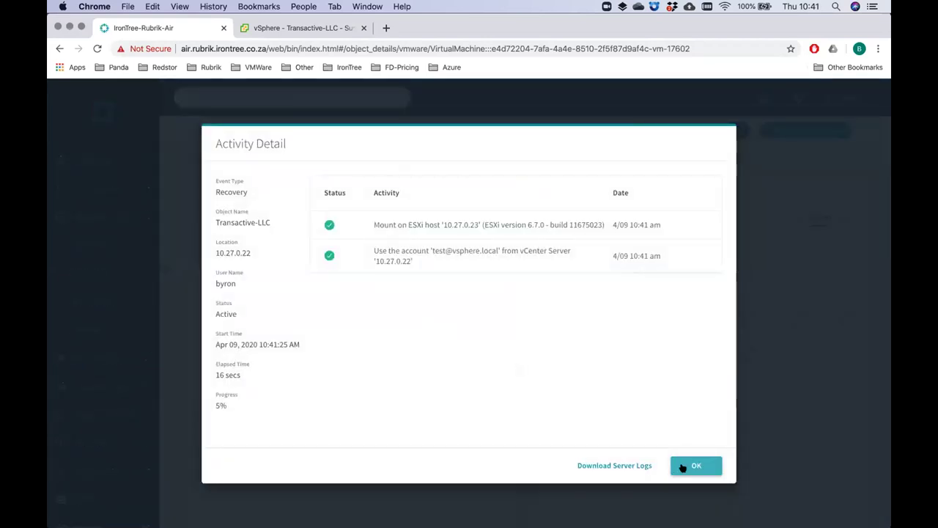
left_click(683, 467)
- Check the activity log again, and open the ESXi host mount job's details from Transactive-LLC's activities
left_click(765, 98)
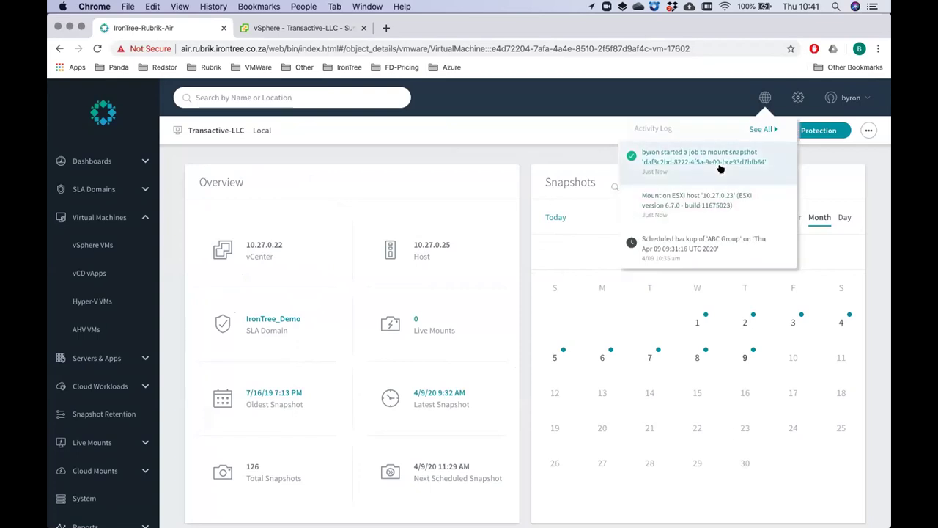
scroll(721, 169, "down", 3)
scroll(703, 198, "up", 3)
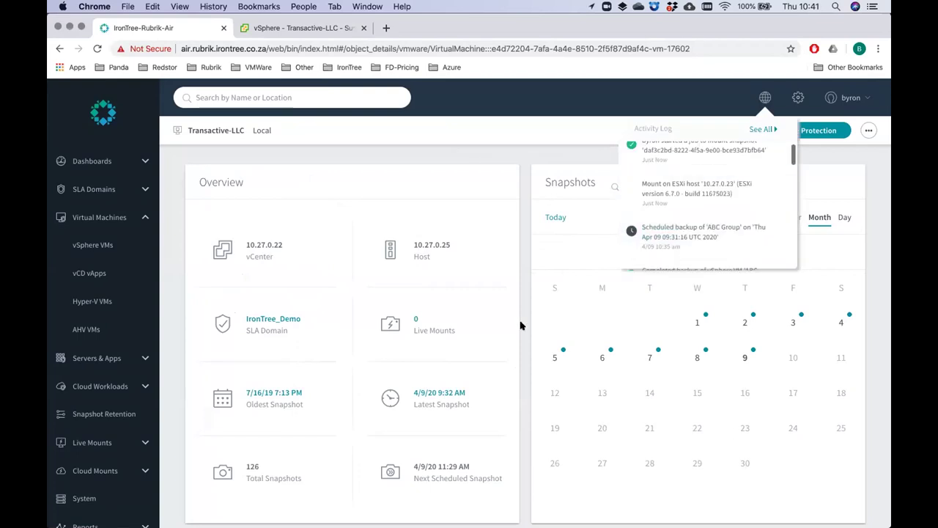
scroll(520, 326, "down", 4)
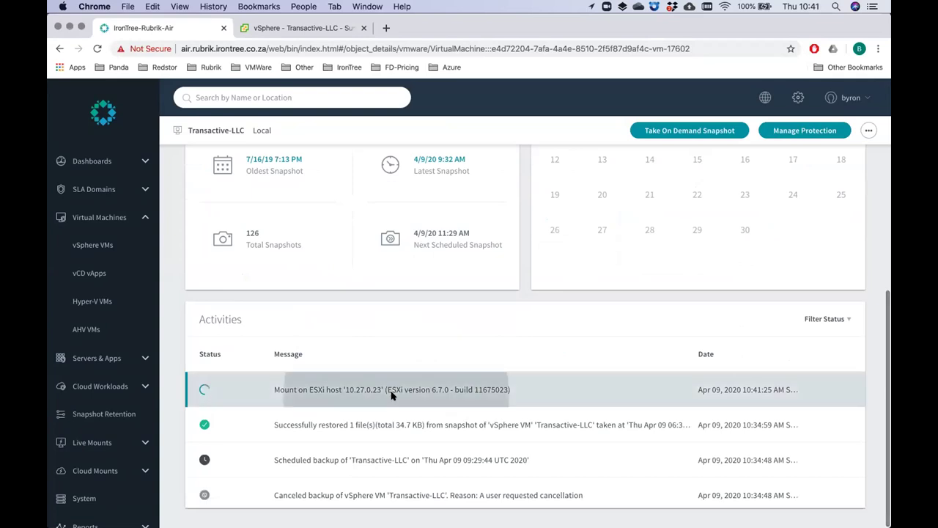
left_click(393, 396)
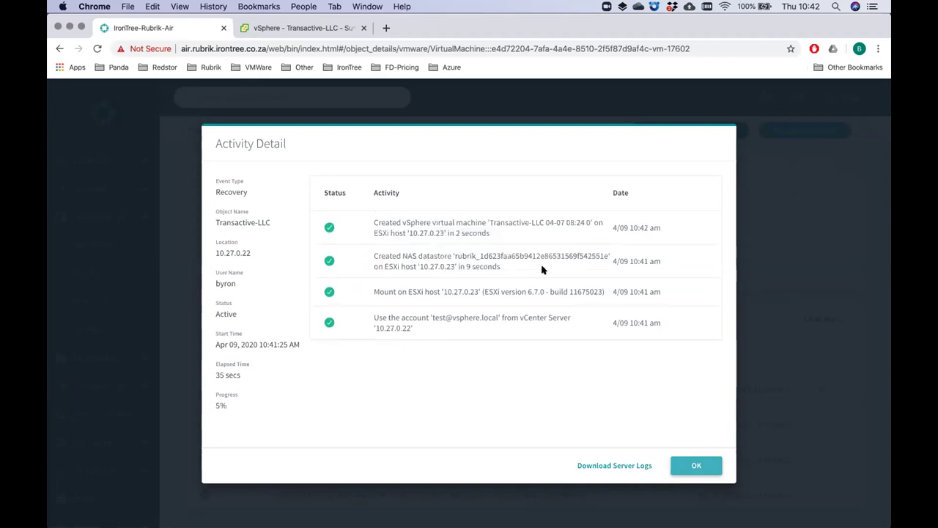
- Examine the mount job's entries for creating the NAS datastore and the vSphere virtual machine
triple_click(376, 252)
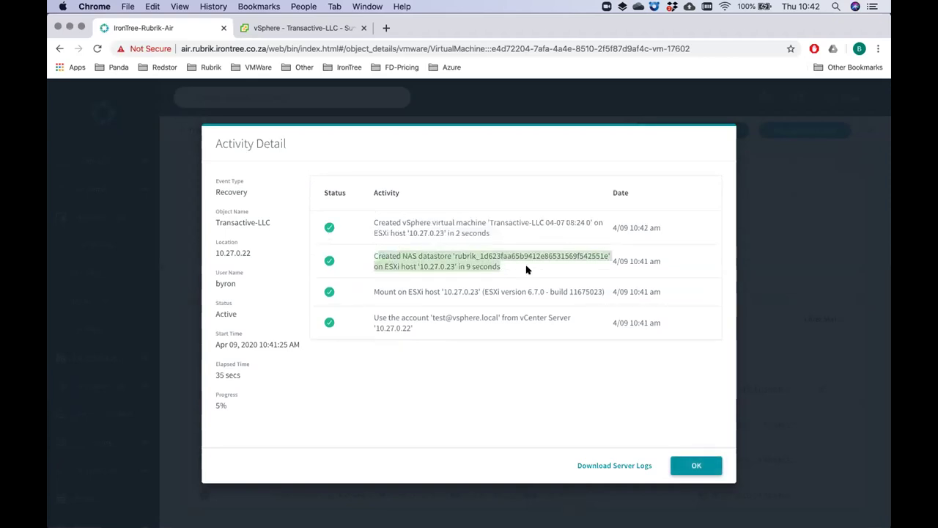
left_click(382, 223)
left_click_drag(501, 242, 362, 219)
left_click(481, 212)
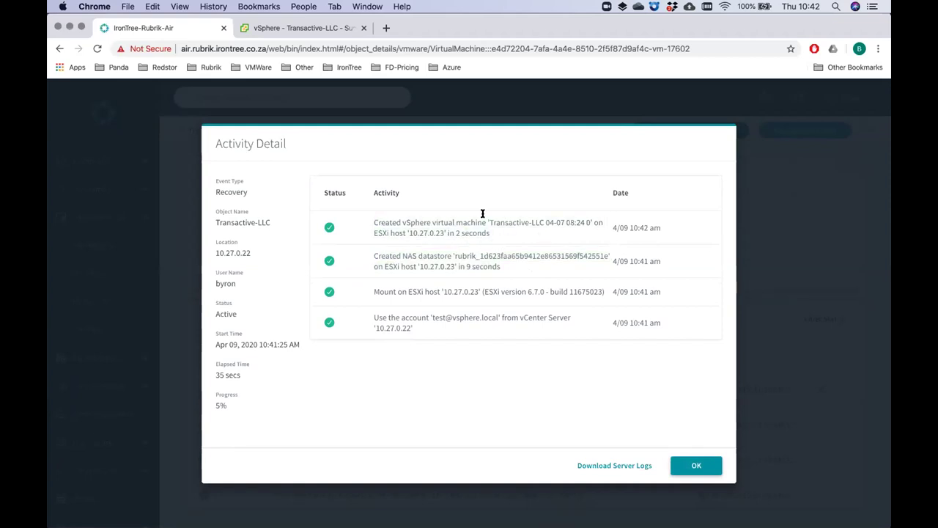
left_click_drag(488, 215, 548, 216)
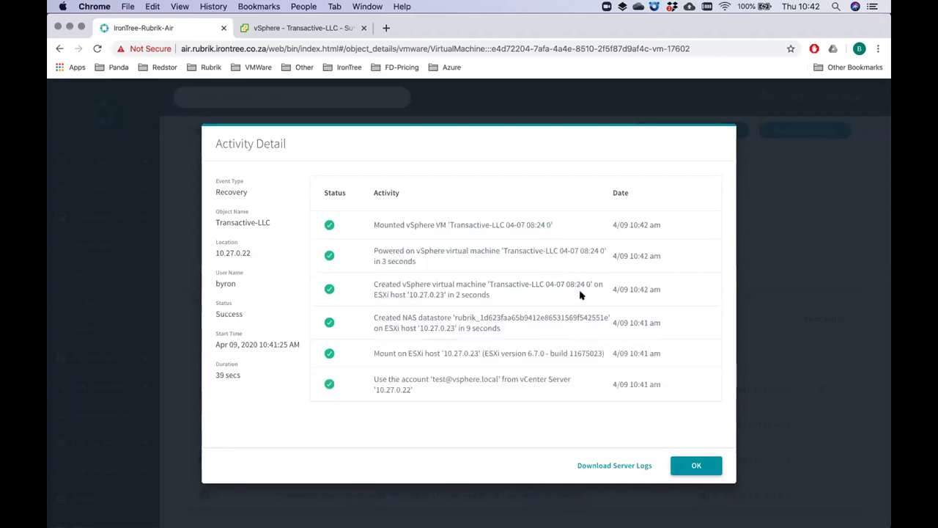
- Examine the mounted VM's name and the mount job's entries for powering on and mounting the virtual machine
left_click_drag(546, 284, 562, 283)
left_click(566, 284)
left_click_drag(586, 285, 486, 273)
left_click(486, 273)
triple_click(372, 245)
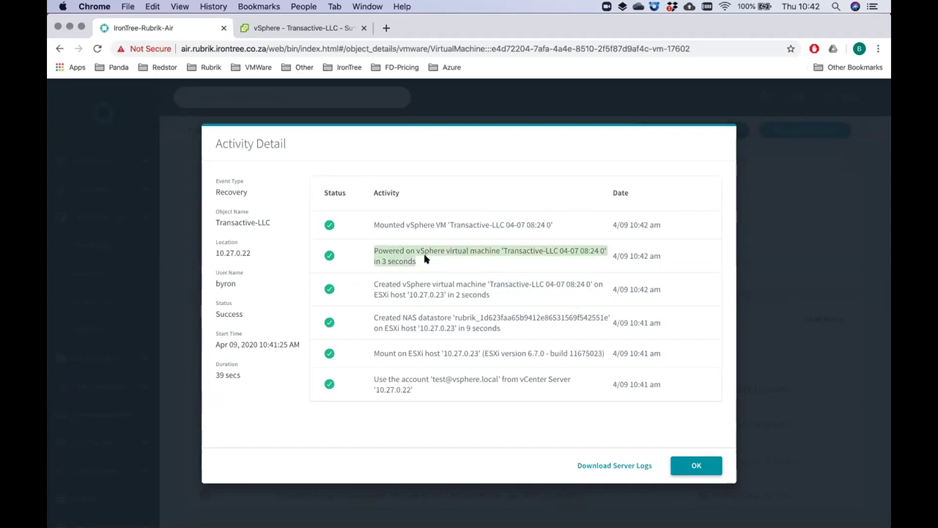
left_click(494, 221)
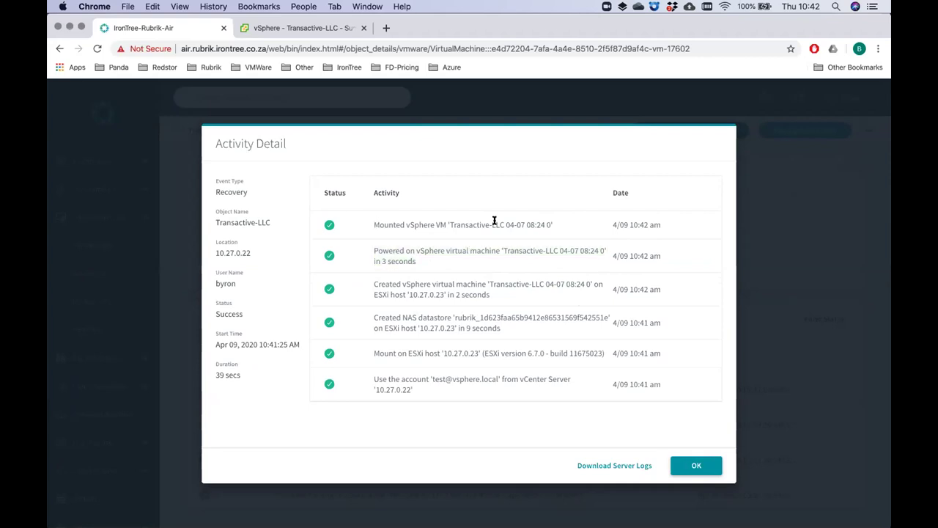
triple_click(495, 220)
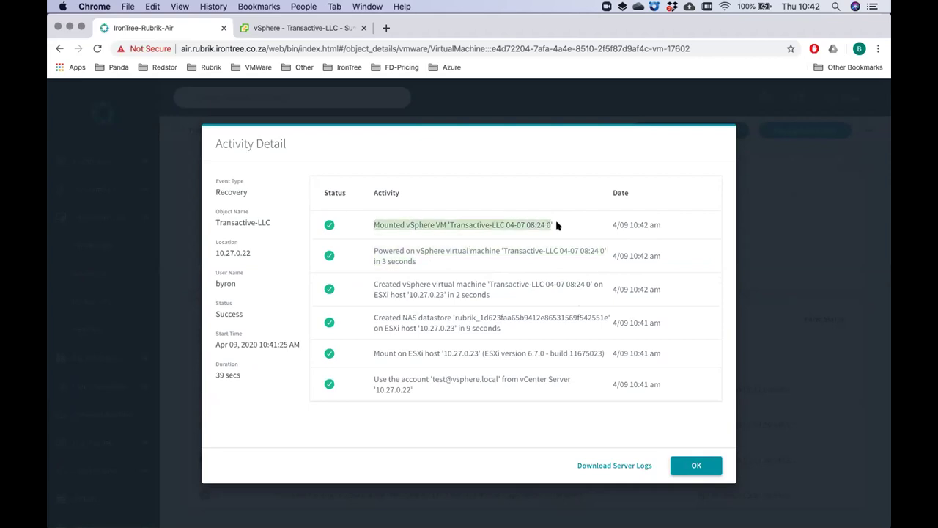
- Close the mount job's details, switch to vSphere Client, and open the summary of the mounted VM Transactive-LLC 04-07 08:24 0
left_click(370, 221)
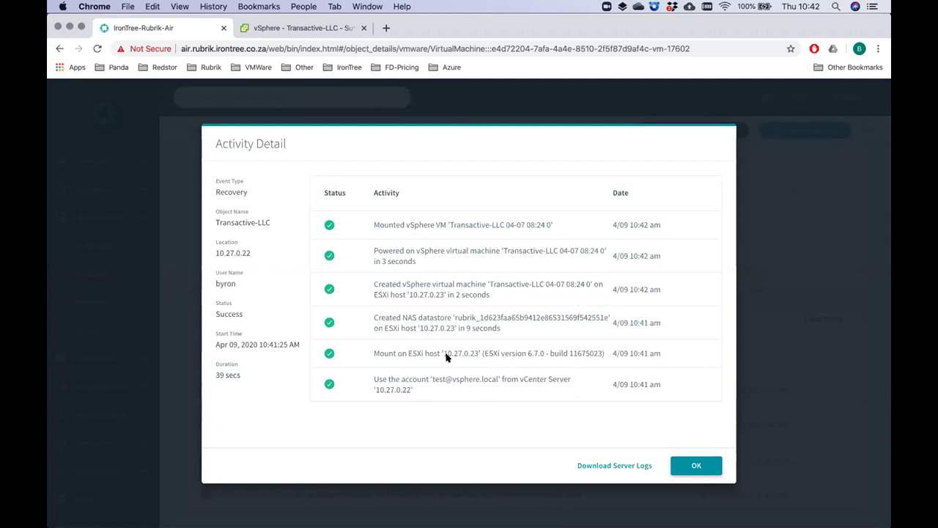
left_click(695, 465)
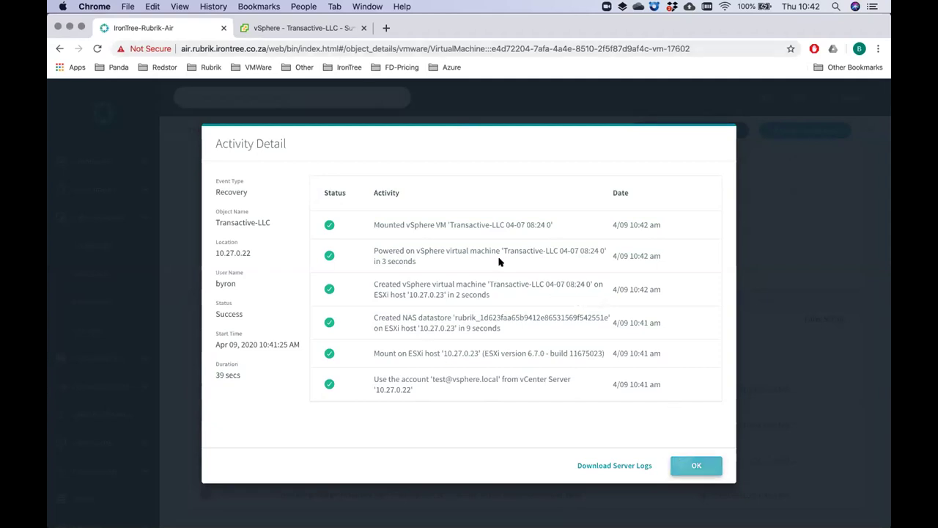
left_click(296, 31)
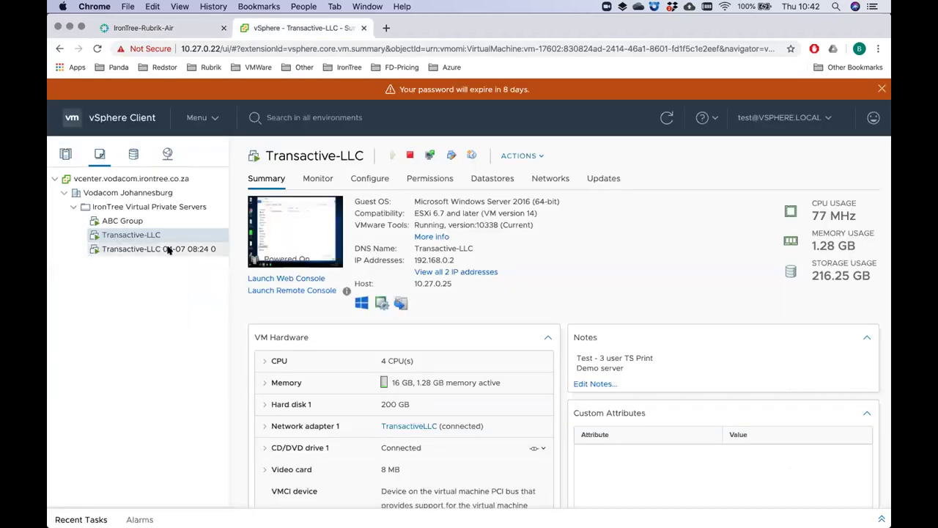
left_click(114, 252)
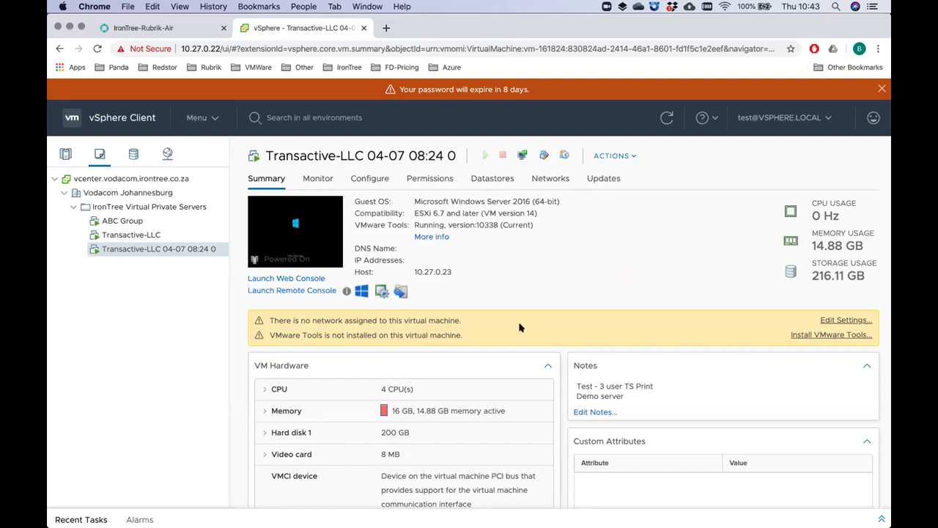
- Switch back to Rubrik, check Transactive-LLC's overview, and open the list of vSphere VM live mounts
left_click(176, 27)
scroll(576, 342, "up", 5)
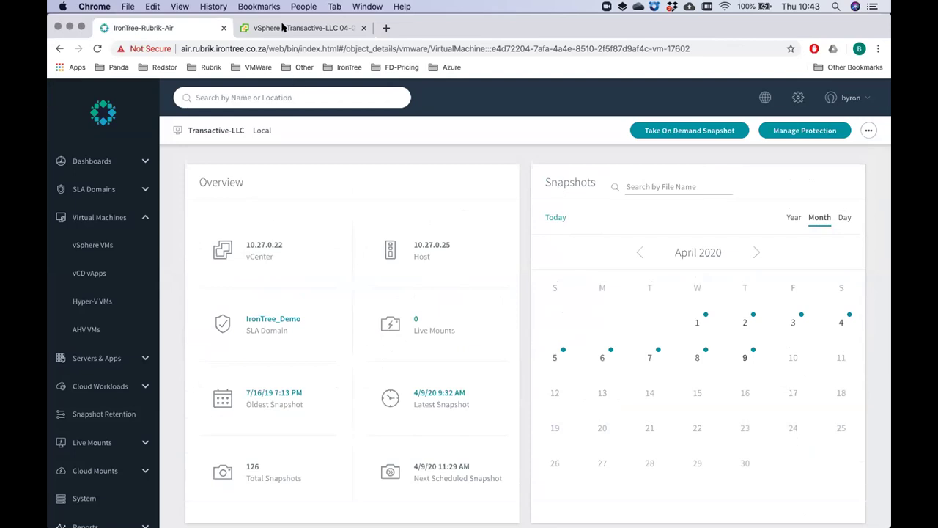
left_click(282, 27)
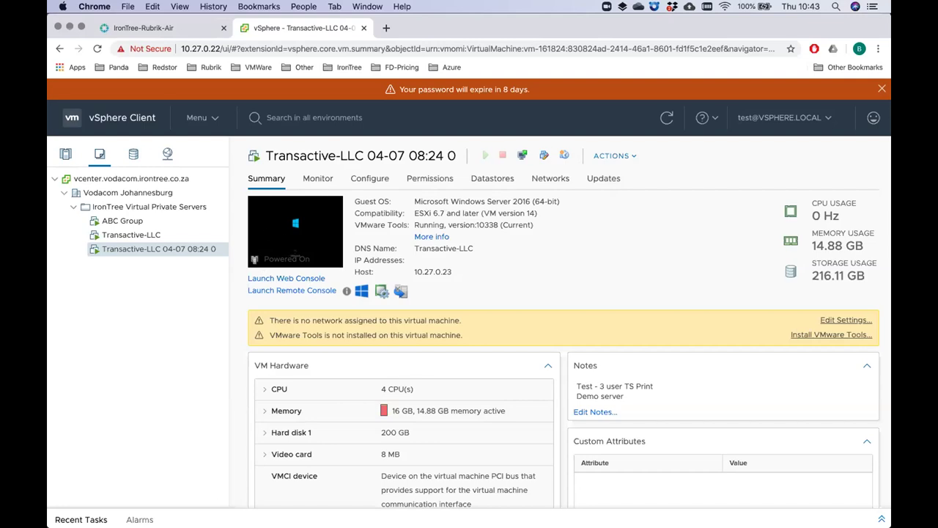
left_click(163, 29)
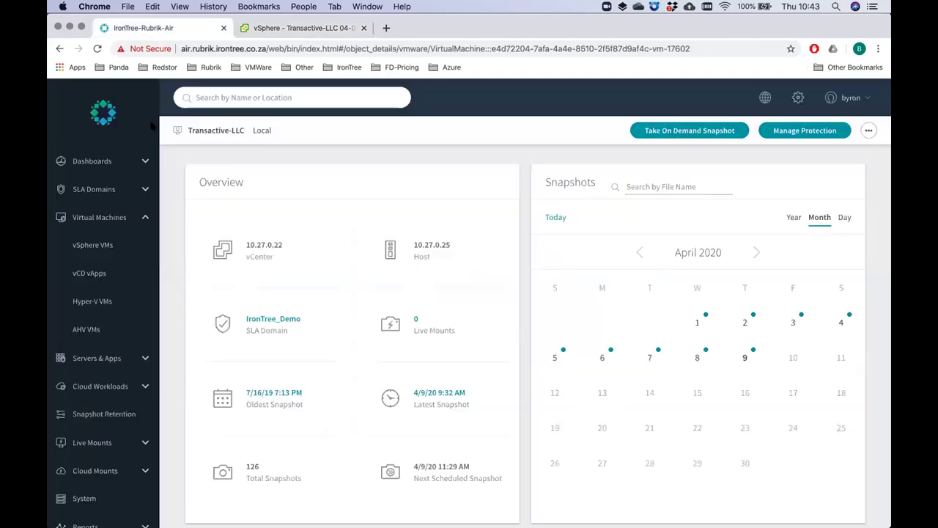
left_click(144, 217)
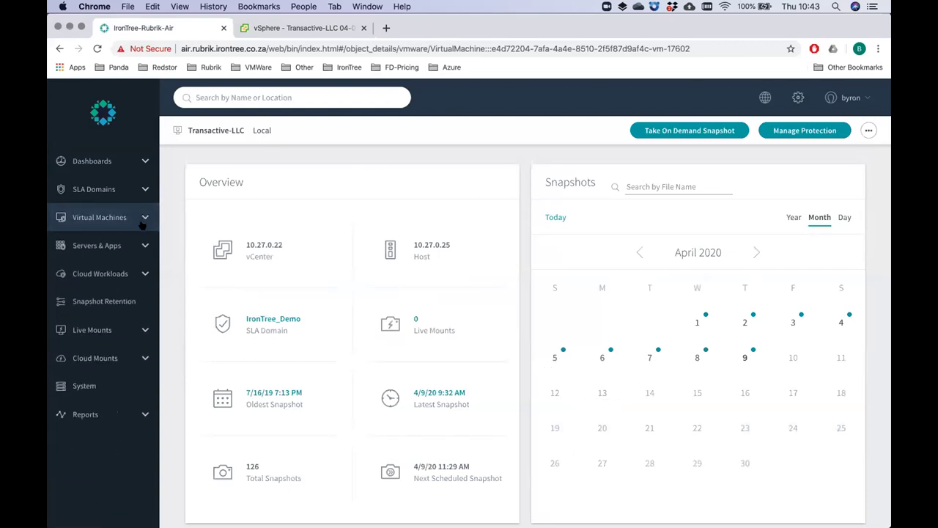
left_click(145, 330)
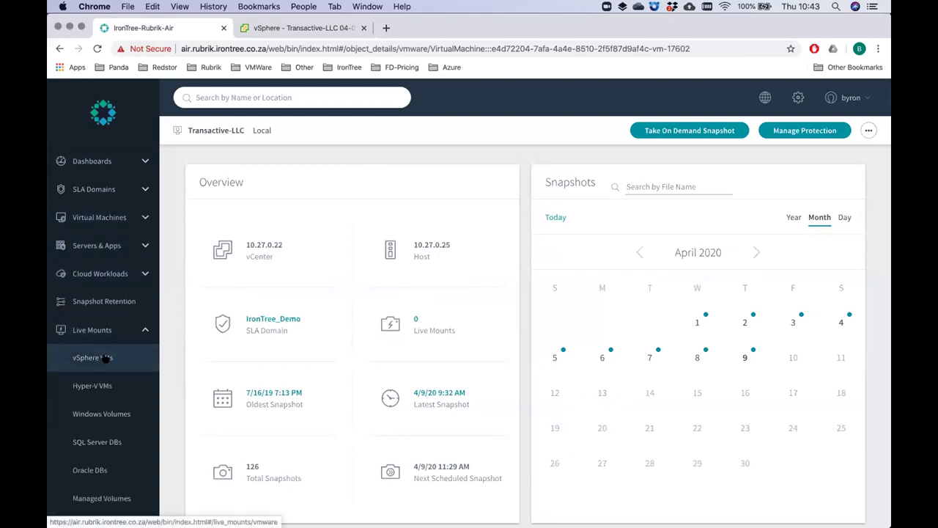
left_click(106, 358)
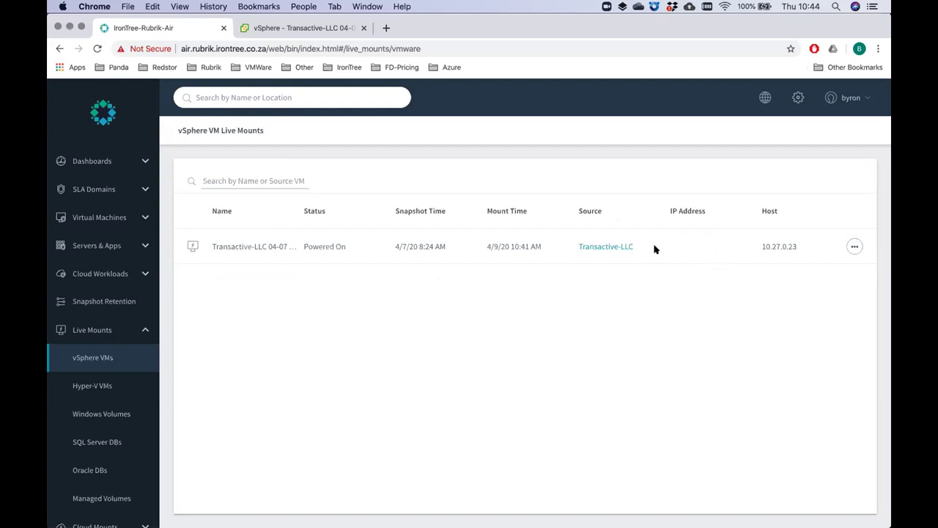
- Compare the live mount with its VM in vSphere Client, and review the live mount's available actions in Rubrik without choosing one
left_click(292, 28)
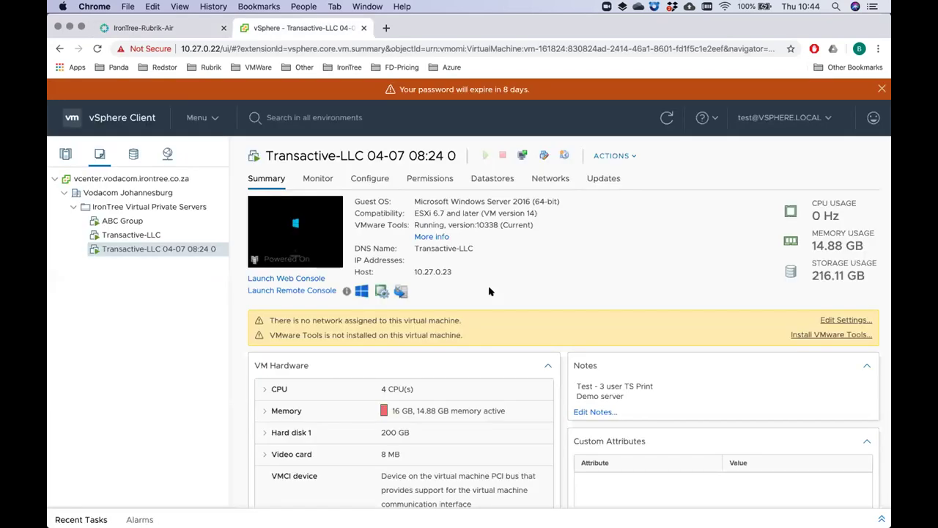
left_click(119, 29)
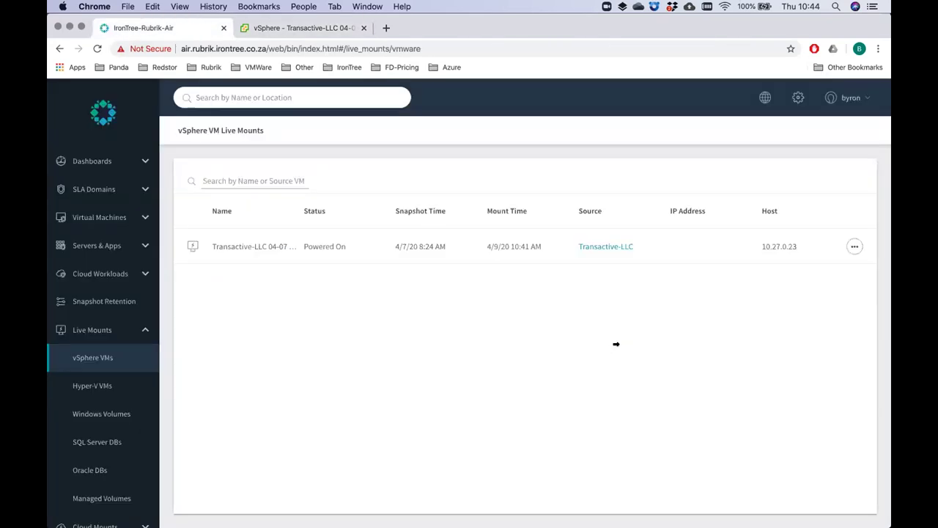
left_click(854, 246)
left_click(849, 188)
left_click(855, 247)
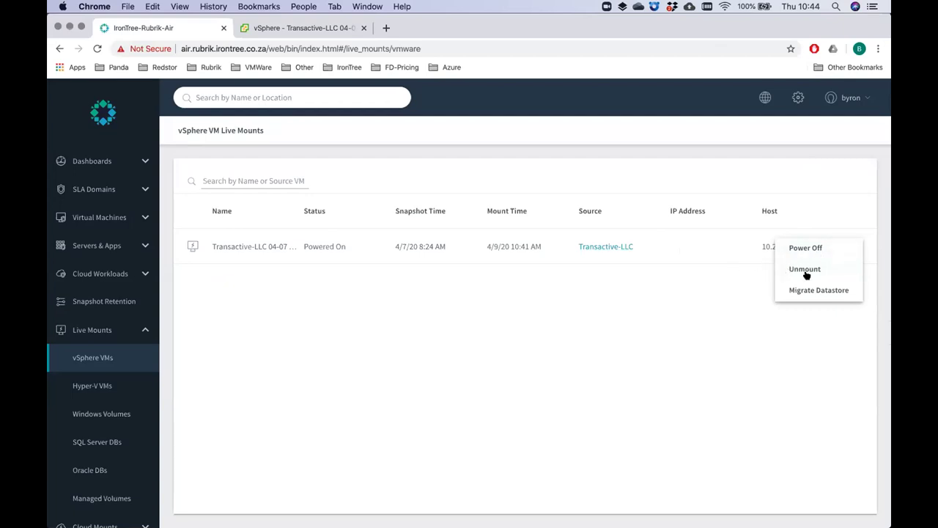
left_click(296, 268)
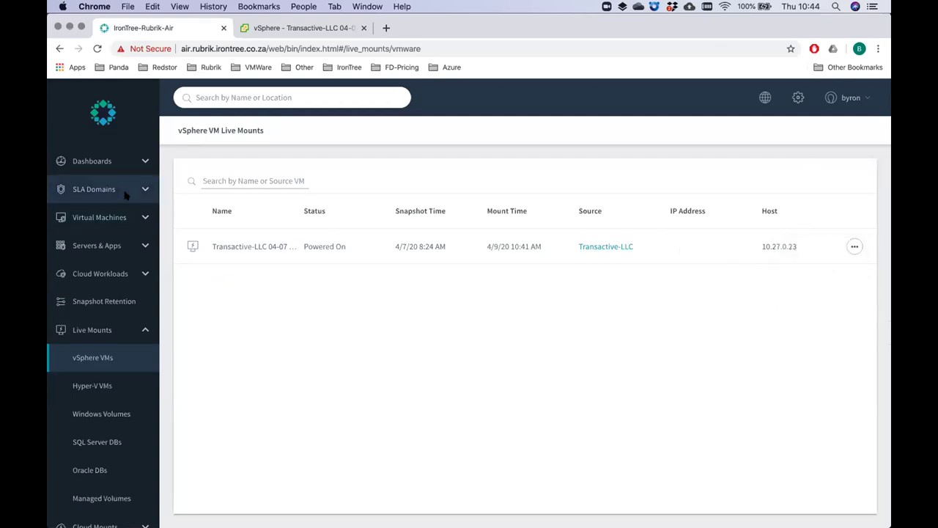
- Open the source VM Transactive-LLC from the vSphere VMs list to check its live mounts
left_click(93, 330)
left_click(97, 217)
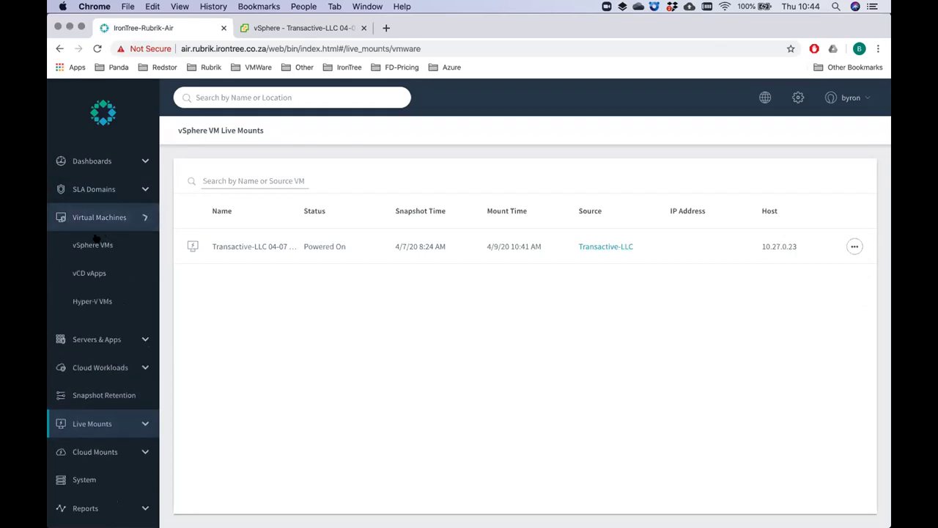
left_click(93, 244)
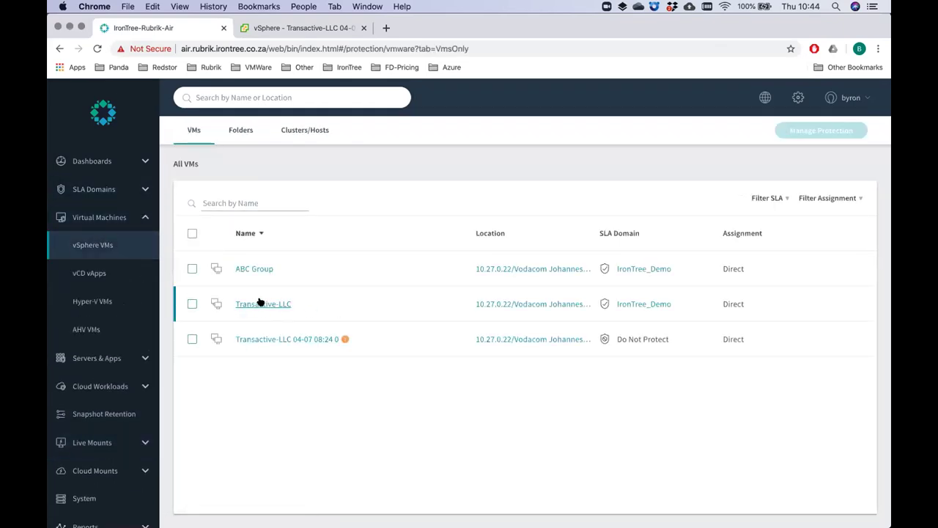
left_click(262, 303)
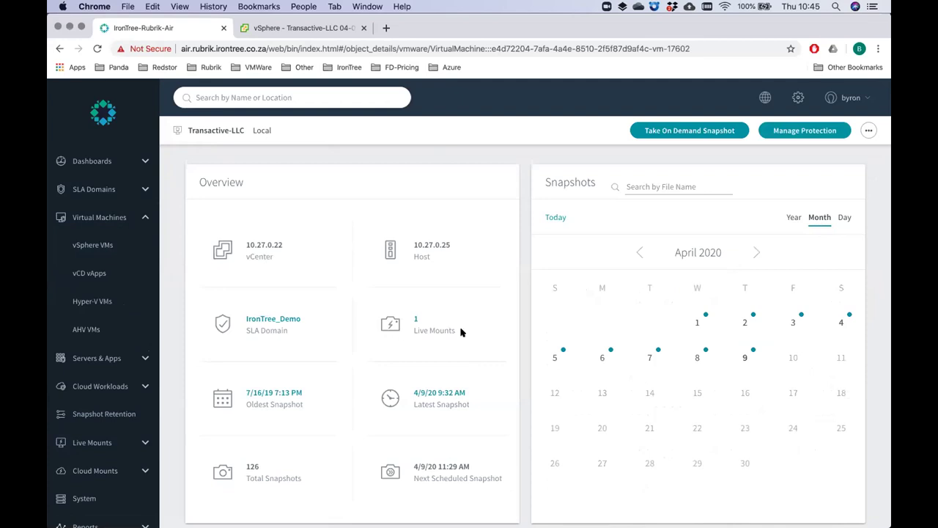
- Refresh vSphere Client, launch VMware Remote Console for Transactive-LLC 04-07 08:24 0, and close the original Transactive-LLC console window
left_click(294, 27)
left_click(666, 122)
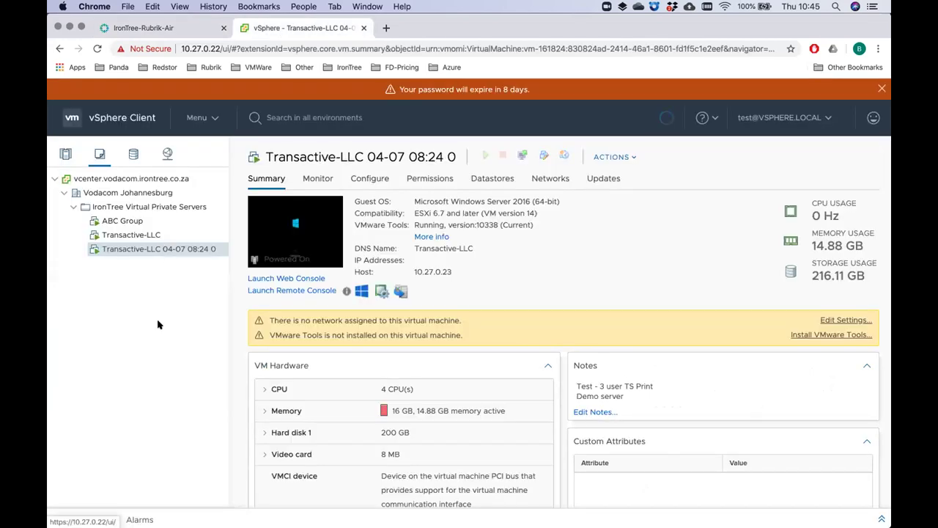
left_click(301, 292)
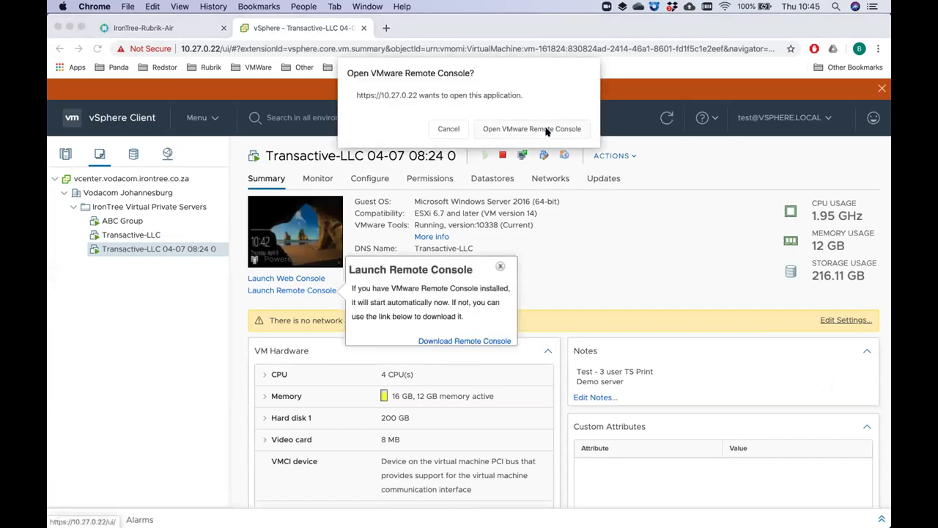
left_click(531, 129)
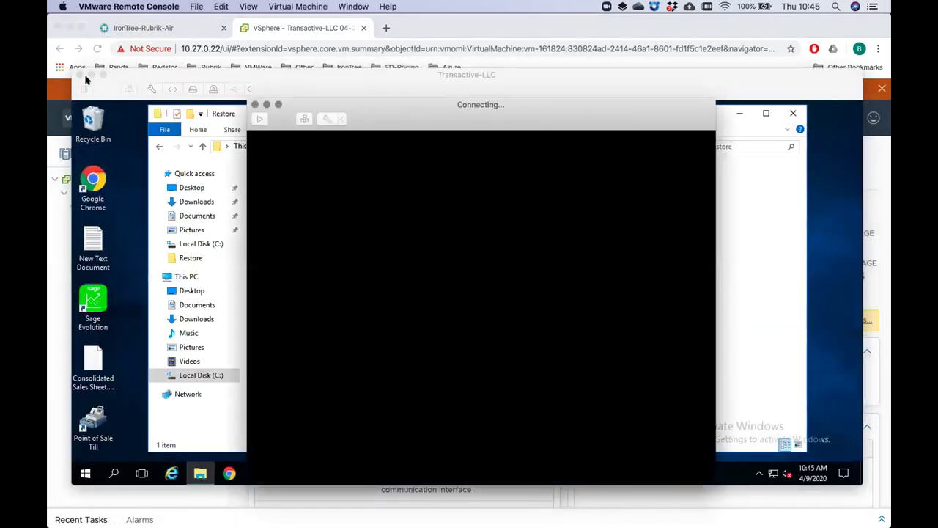
left_click(79, 75)
left_click_drag(465, 123, 475, 160)
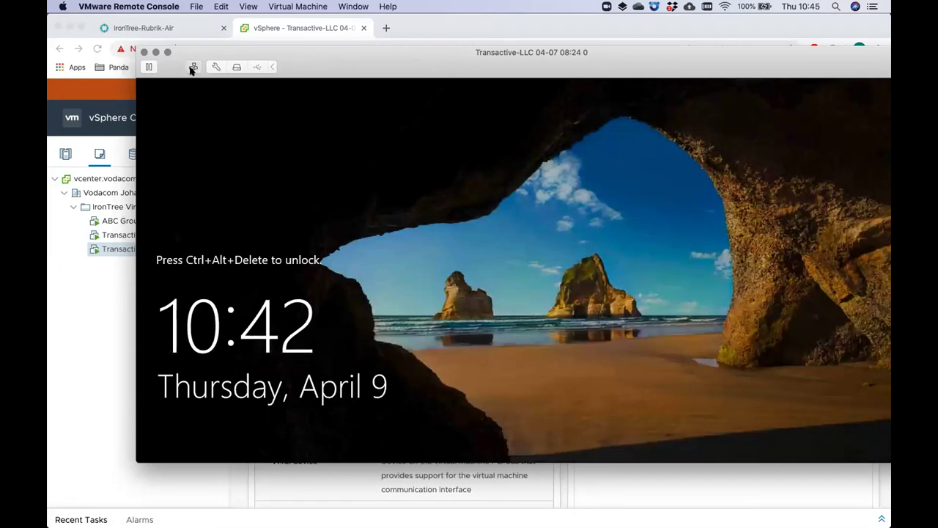
- Unlock the mounted VM, sign in as Administrator with the account password, and bring the console window fully into view
left_click(194, 67)
left_click(481, 315)
type("*")
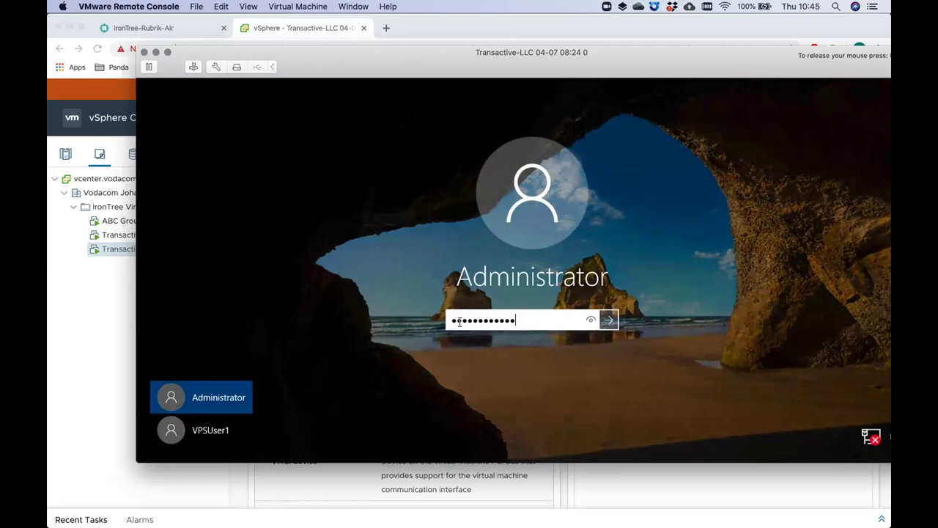
key("Return")
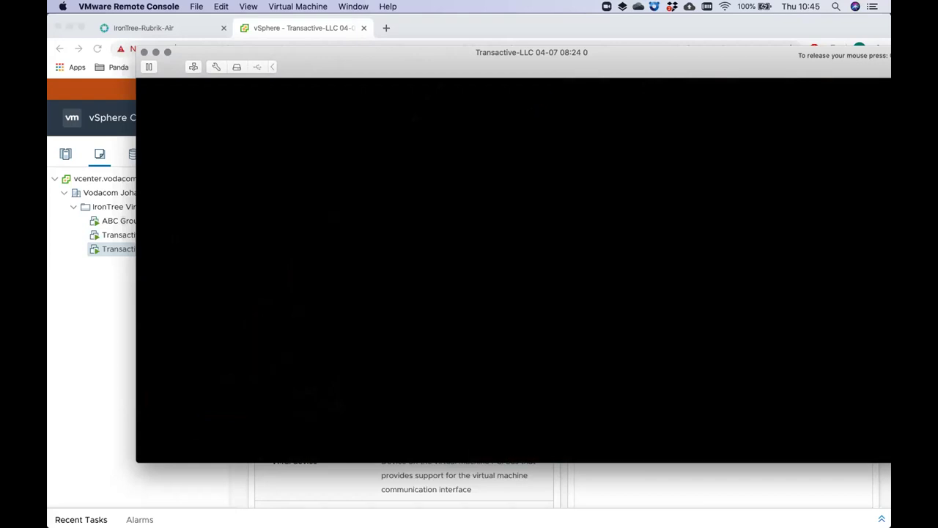
double_click(375, 55)
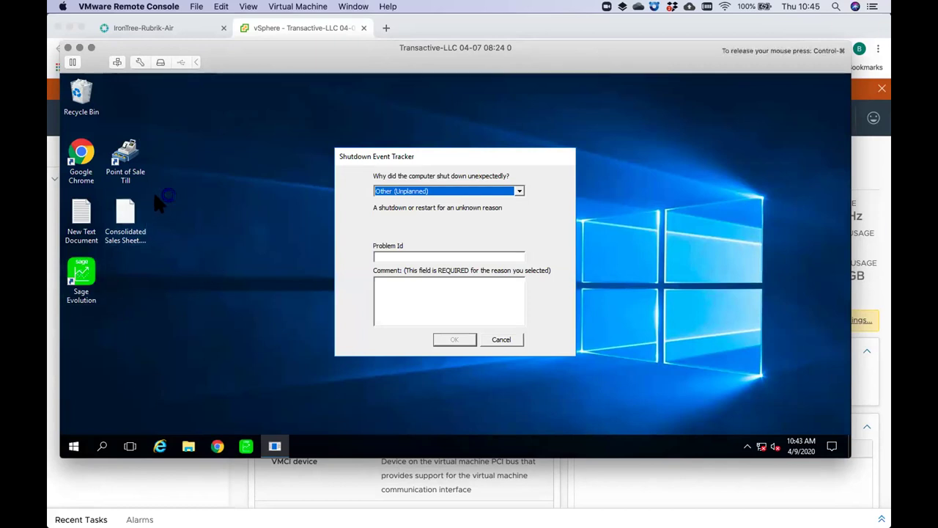
- Point out the Consolidated Sales Sheet file on the mounted VM's desktop, and cancel the Shutdown Event Tracker dialog
left_click_drag(851, 89, 300, 209)
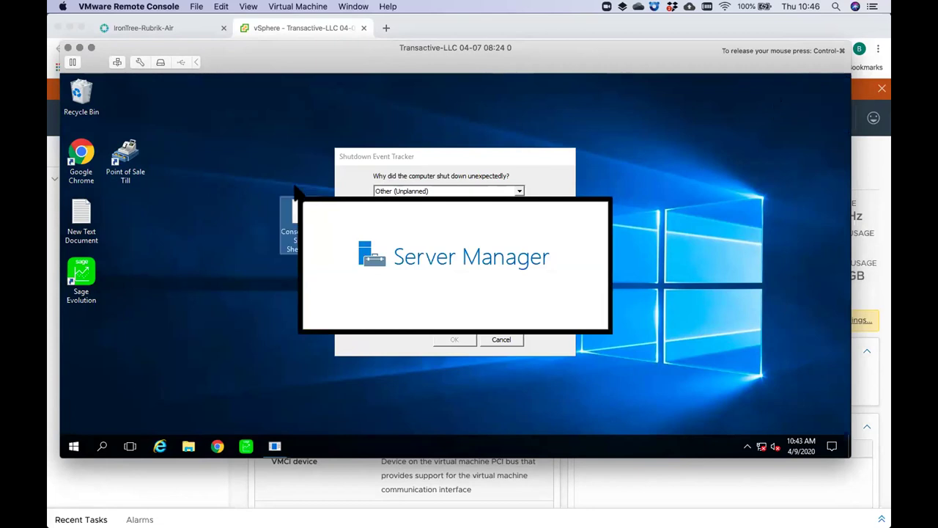
left_click_drag(205, 204, 118, 189)
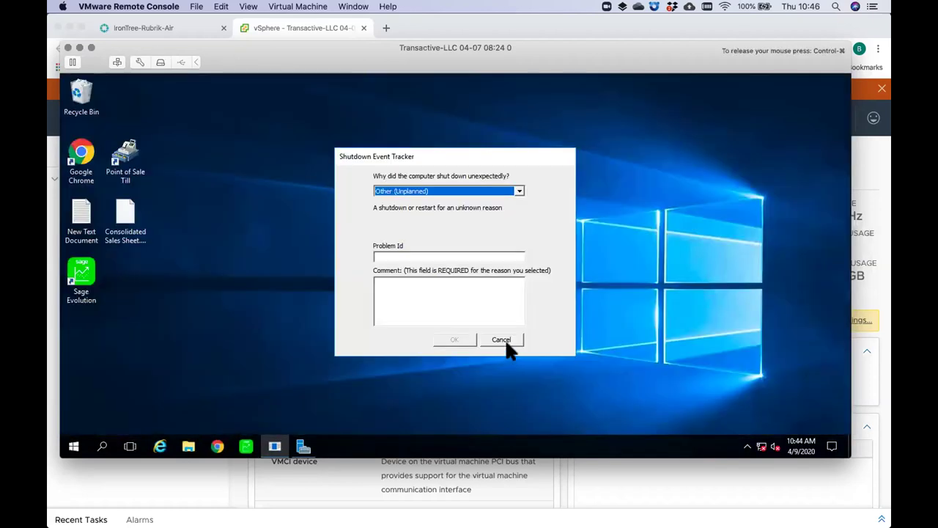
left_click(505, 339)
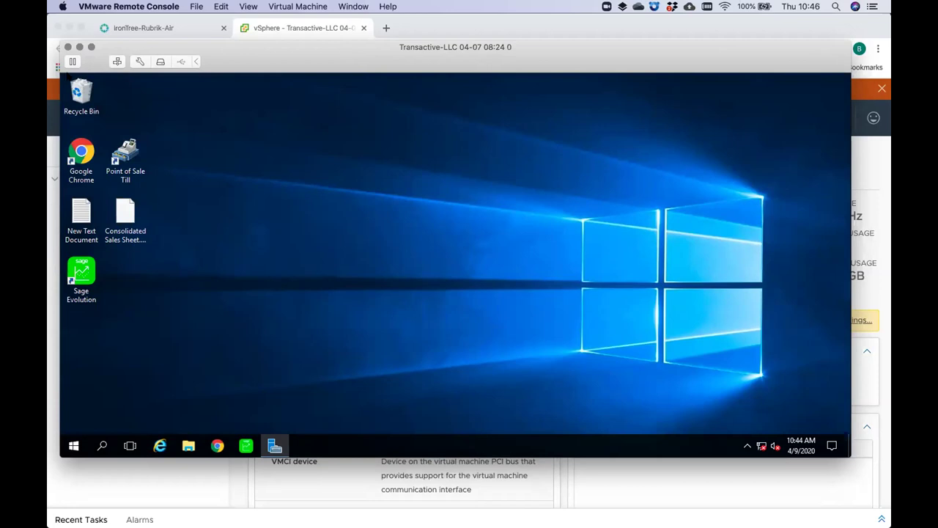
- Minimize the mounted VM's console, and switch to Rubrik's summary dashboard
left_click_drag(287, 51, 287, 79)
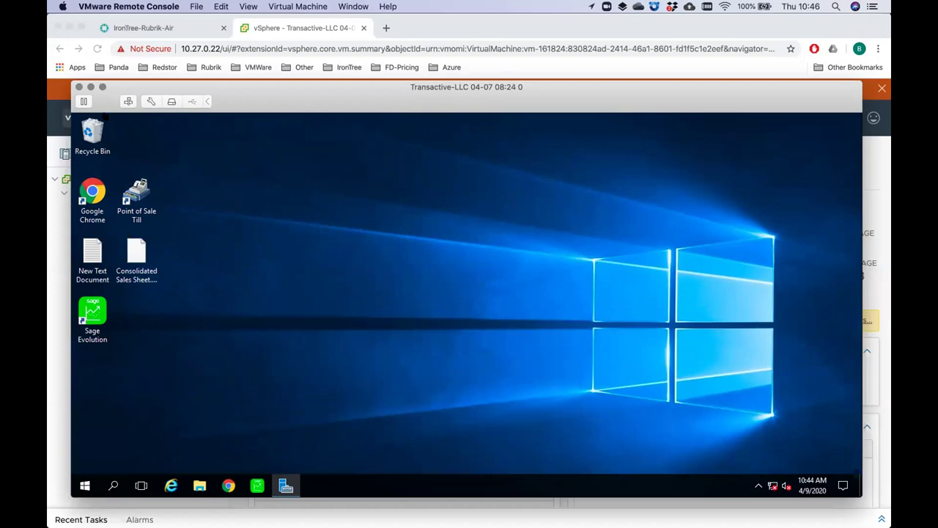
key("super+m")
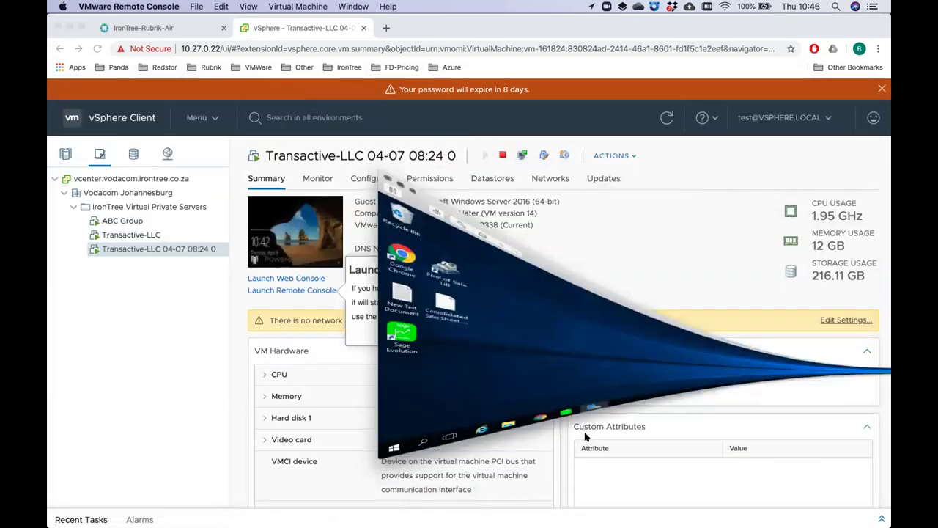
left_click(143, 28)
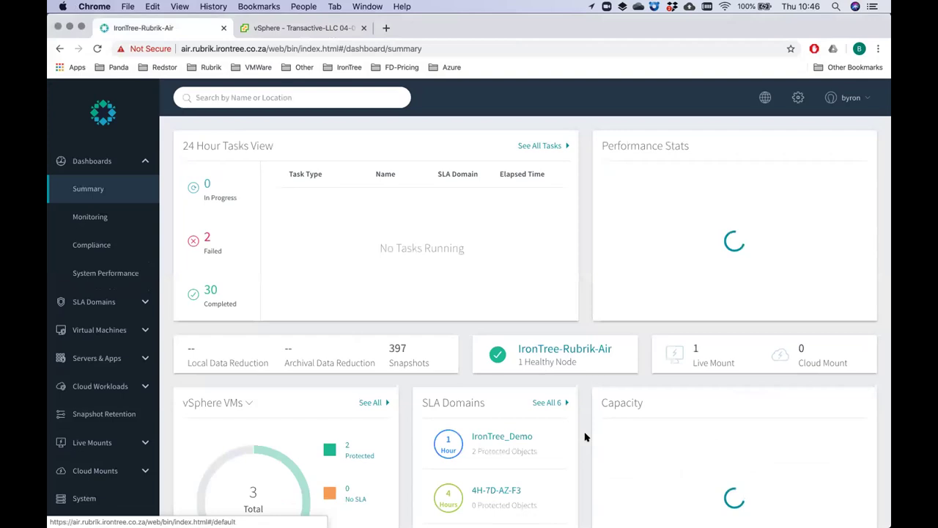
- Examine the summary dashboard's tasks, data reduction, live mounts, vSphere VM protection, SLA domains and capacity
scroll(585, 437, "down", 2)
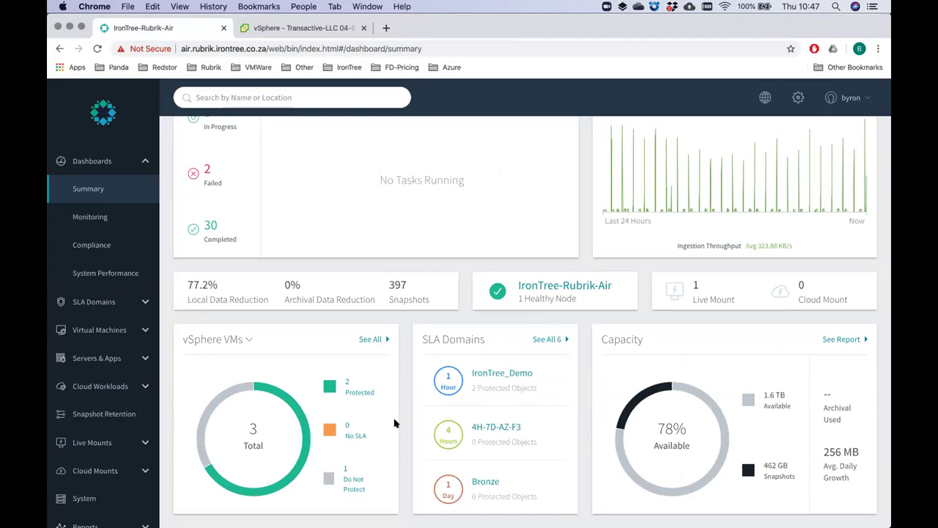
scroll(394, 421, "down", 1)
scroll(407, 382, "up", 3)
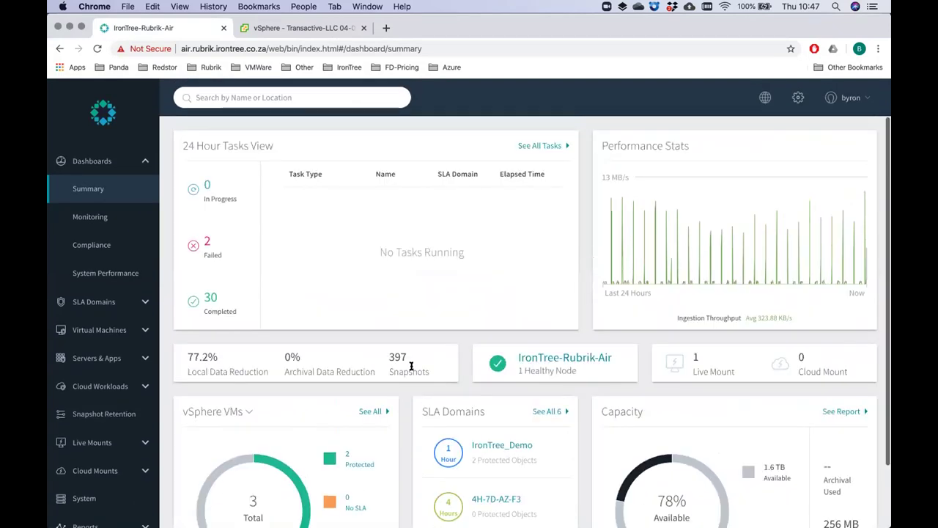
scroll(411, 366, "down", 2)
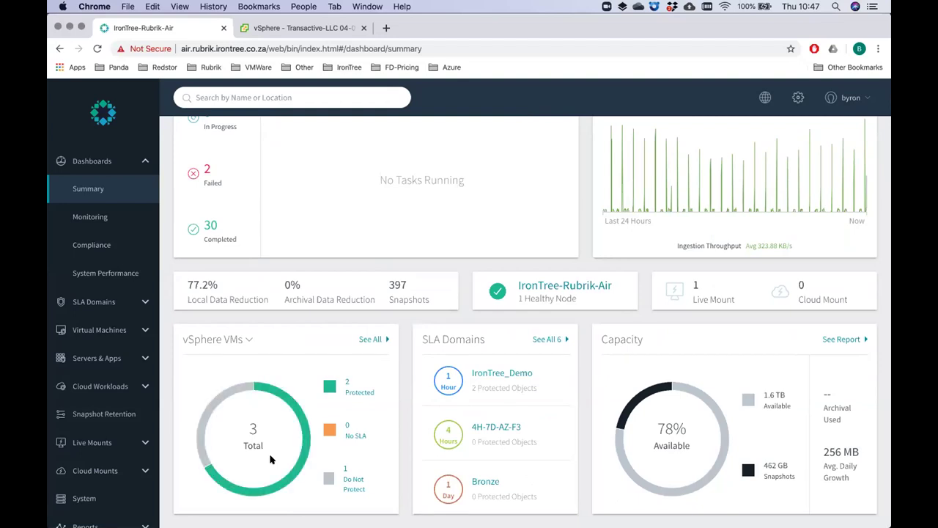
scroll(354, 328, "up", 1)
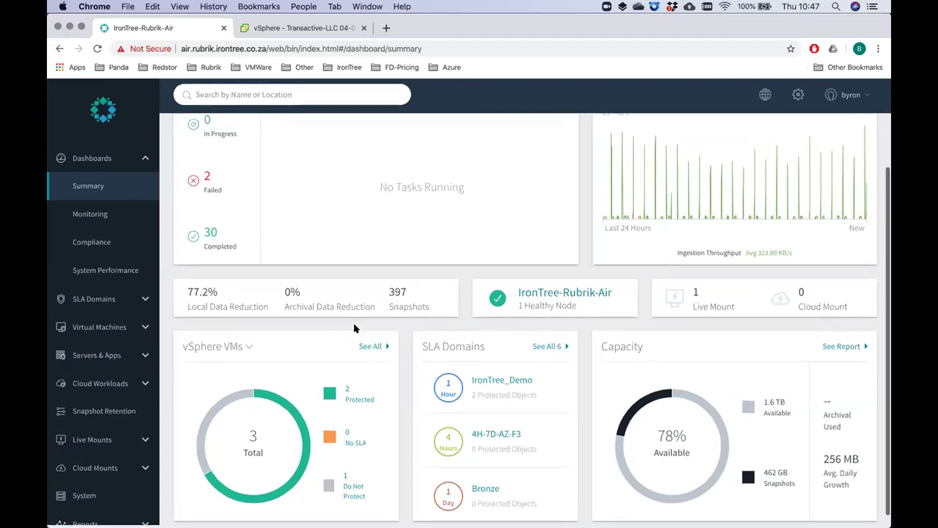
scroll(354, 328, "up", 3)
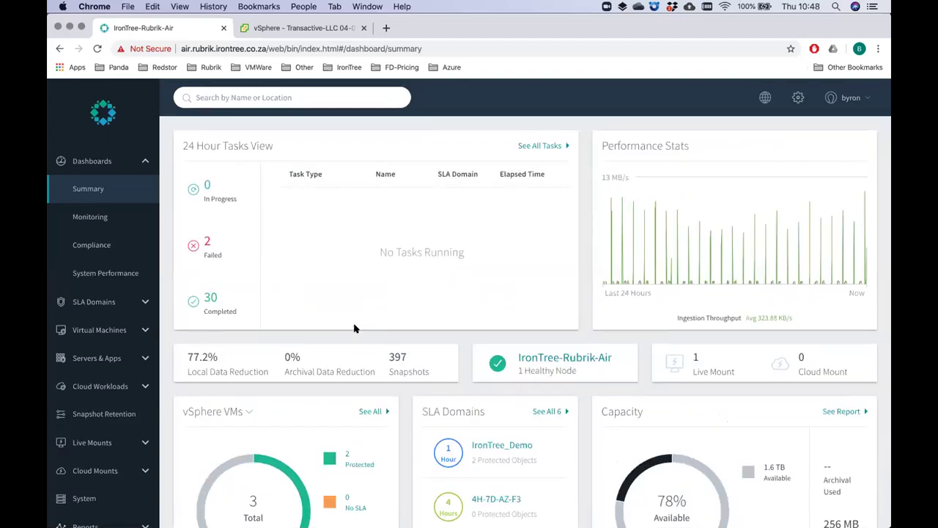